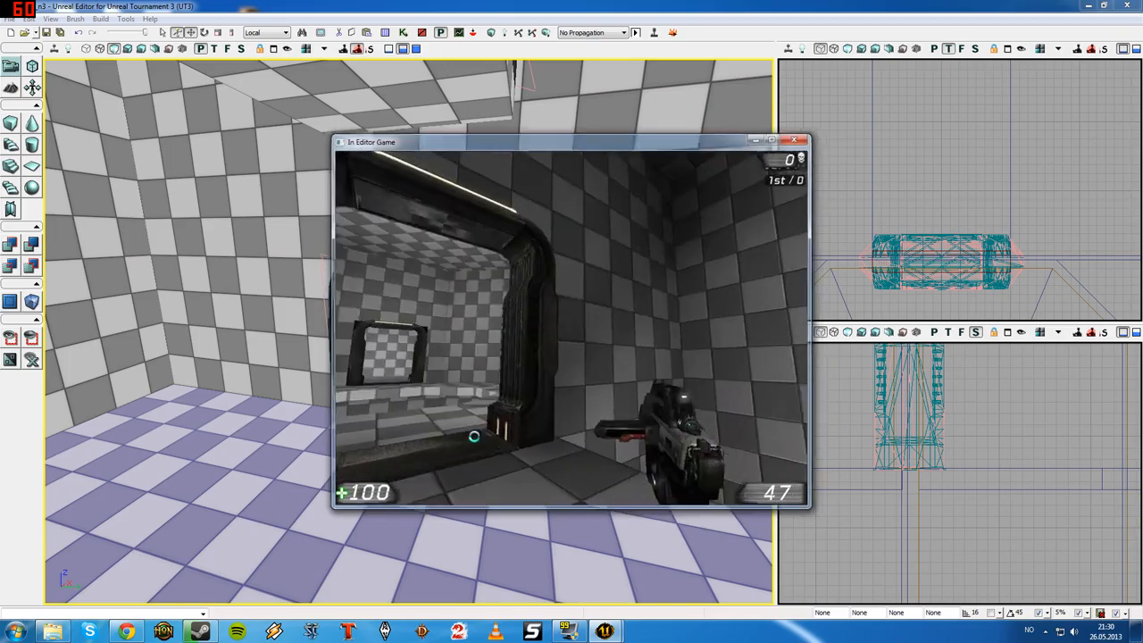
# - Exit the play test and nudge the upper doorway frame StaticMeshActor_1 slightly along its vertical axis
pyautogui.press('Escape')
pyautogui.moveTo(475, 437); pyautogui.dragTo(509, 466, button='right')
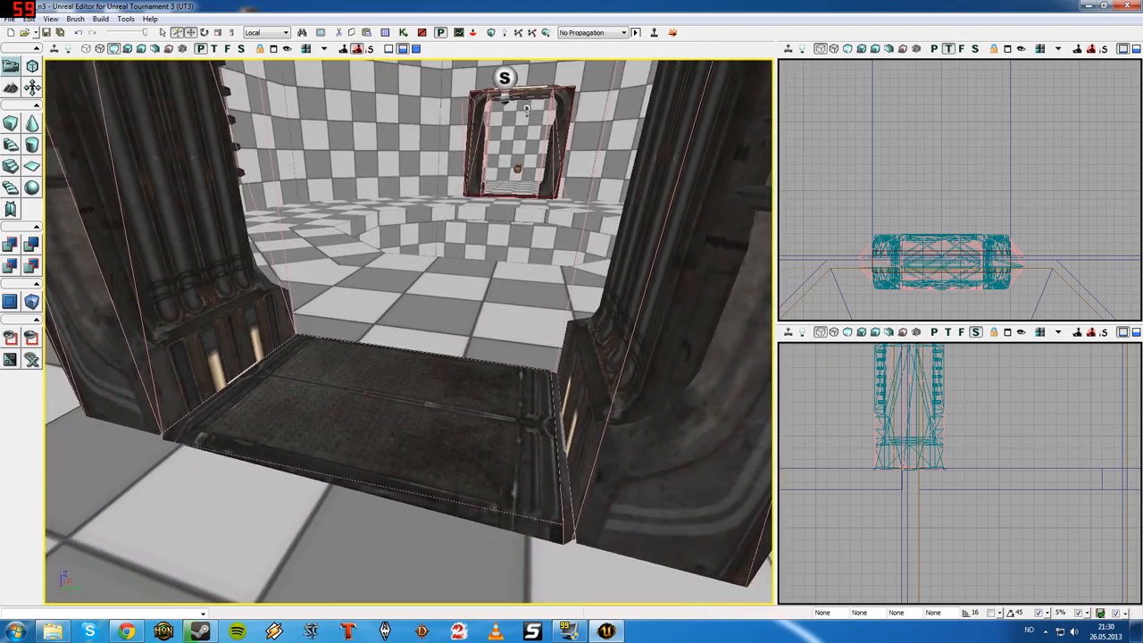
pyautogui.click(389, 368)
pyautogui.moveTo(390, 368); pyautogui.dragTo(423, 328, button='right')
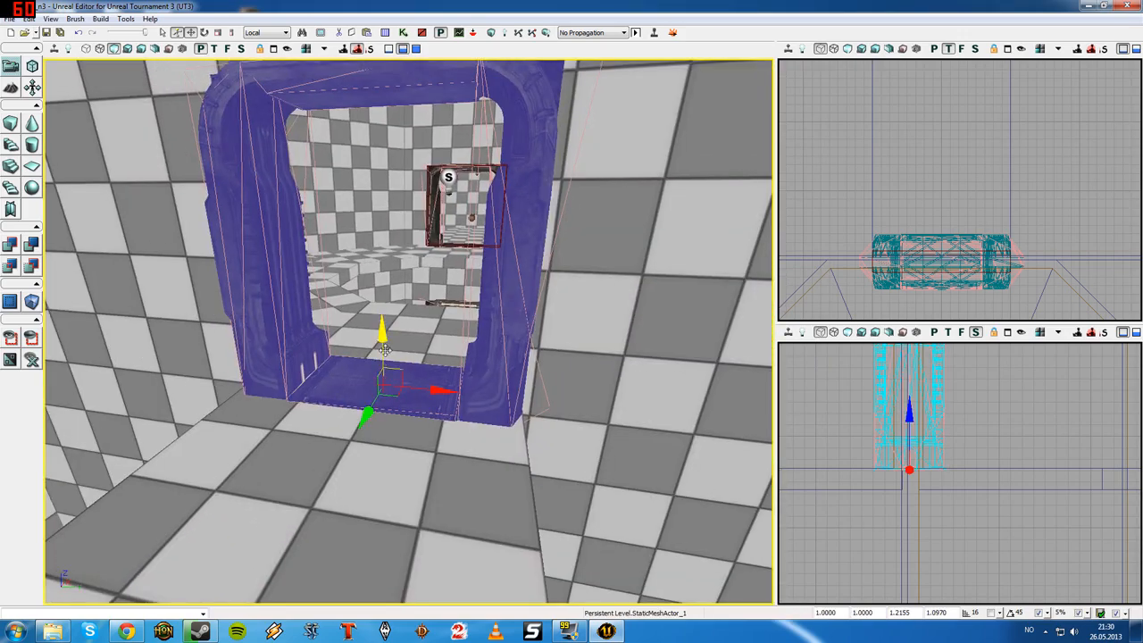
pyautogui.moveTo(385, 350)
pyautogui.mouseDown()
pyautogui.moveTo(384, 360)
pyautogui.moveTo(385, 350)
pyautogui.mouseUp()
# - Nudge the opposite upper doorway frame, StaticMeshActor_0, slightly along its vertical axis
pyautogui.moveTo(385, 350); pyautogui.dragTo(408, 324, button='right')
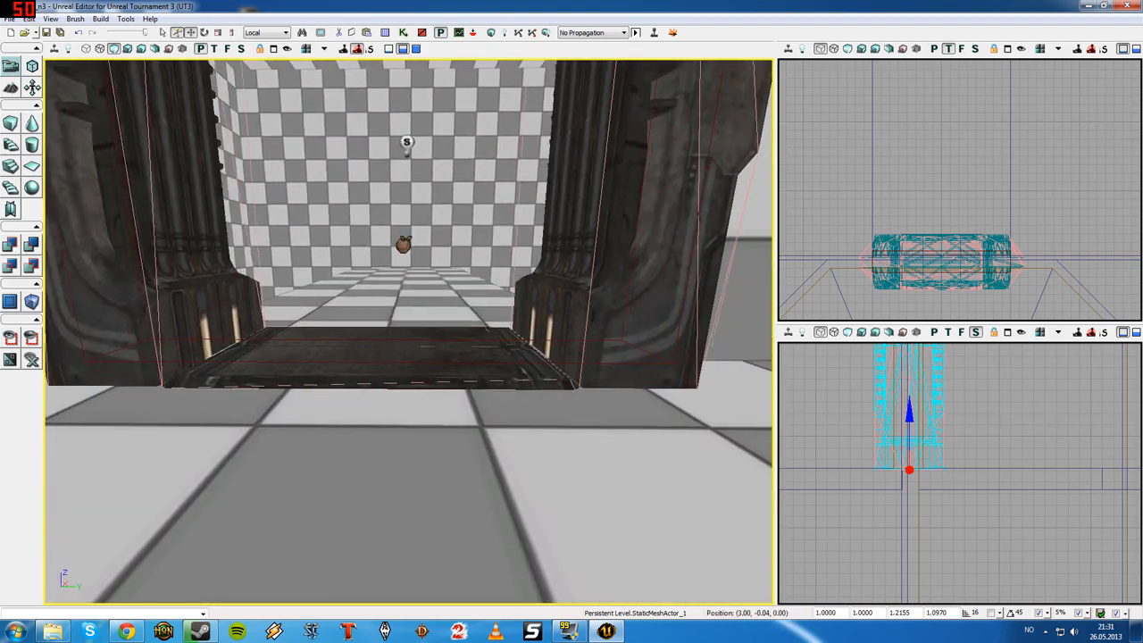
pyautogui.moveTo(384, 343); pyautogui.dragTo(384, 352)
pyautogui.click(384, 352)
pyautogui.moveTo(382, 306); pyautogui.dragTo(382, 306)
# - Rebuild the entire level and dismiss the map check report
pyautogui.moveTo(382, 306); pyautogui.dragTo(268, 357, button='right')
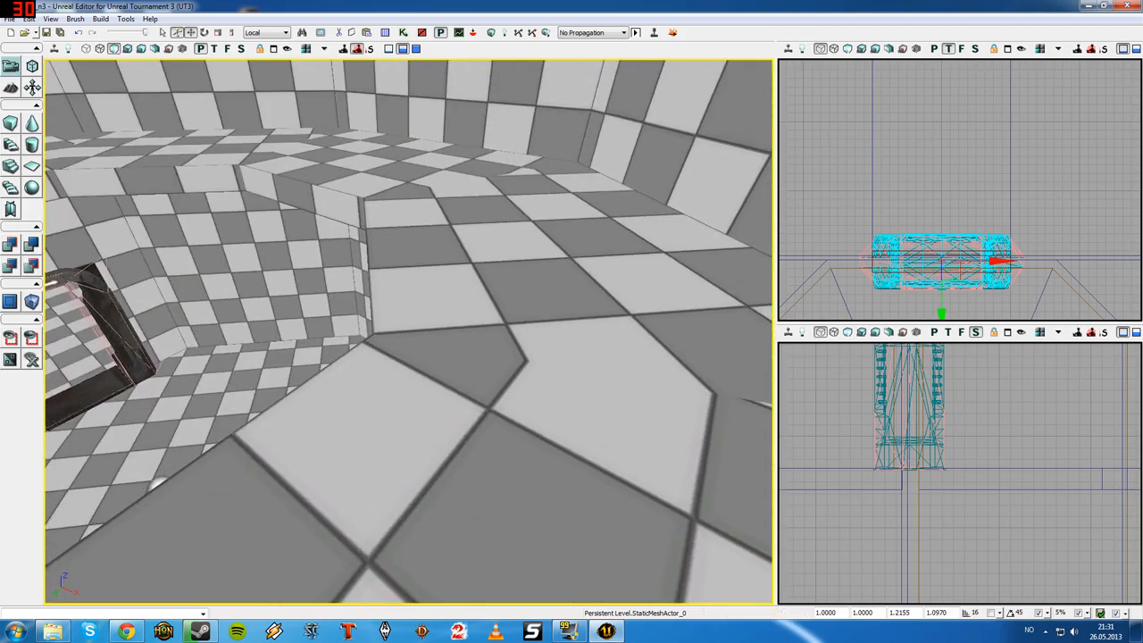
pyautogui.moveTo(536, 268); pyautogui.dragTo(540, 5, button='right')
pyautogui.click(545, 34)
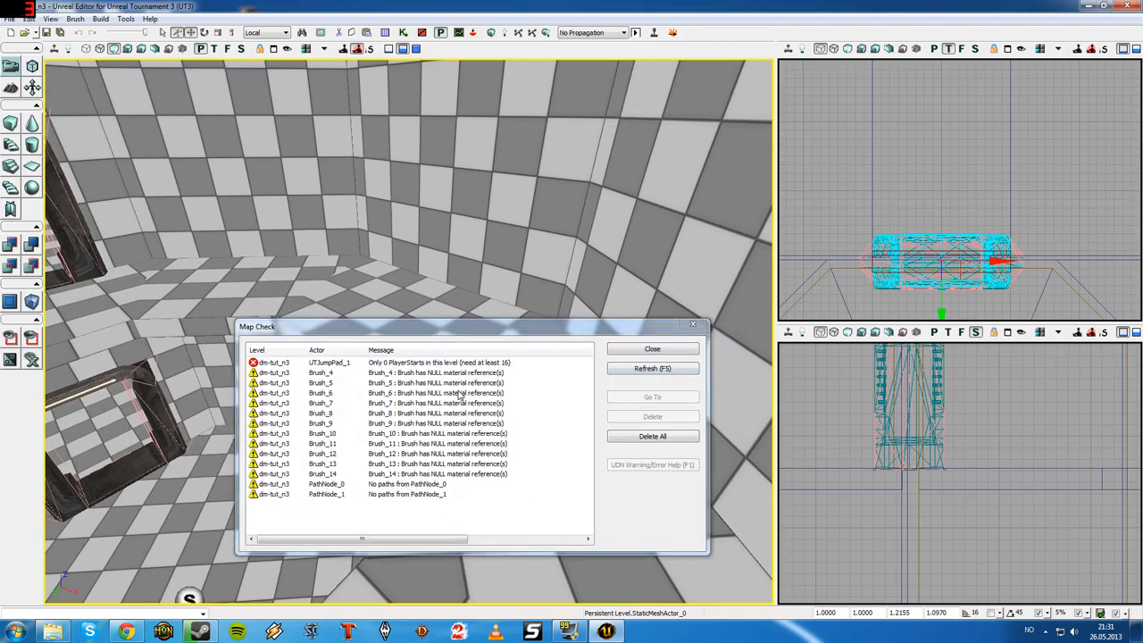
pyautogui.click(631, 352)
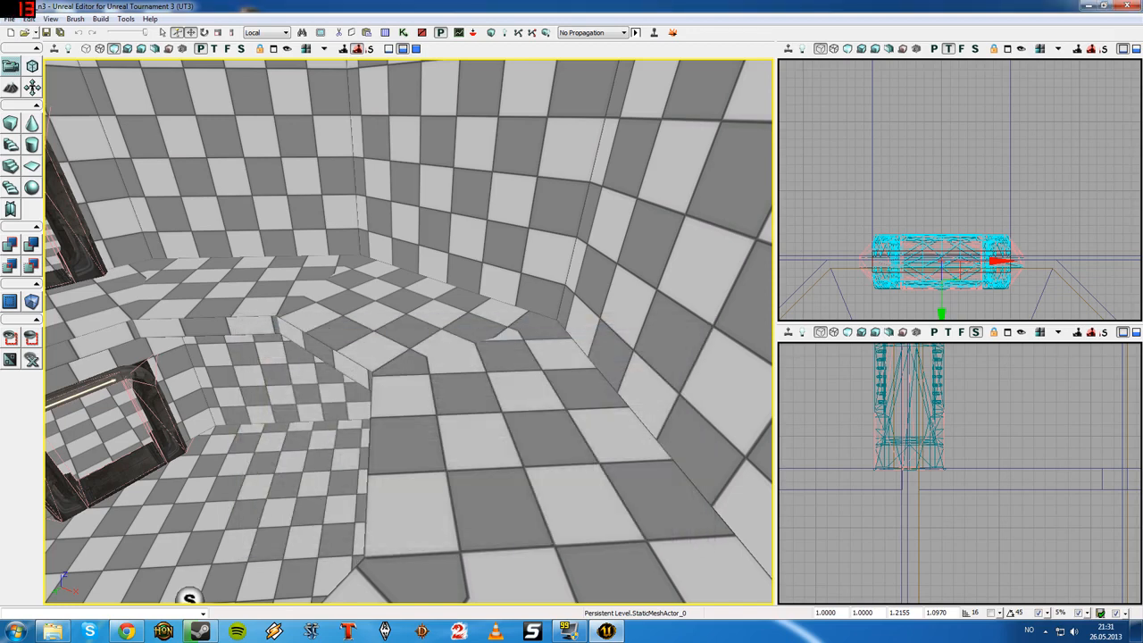
# - Play the level from the upper walkway and walk across the doorway thresholds to test them, then quit the test
pyautogui.rightClick(473, 375)
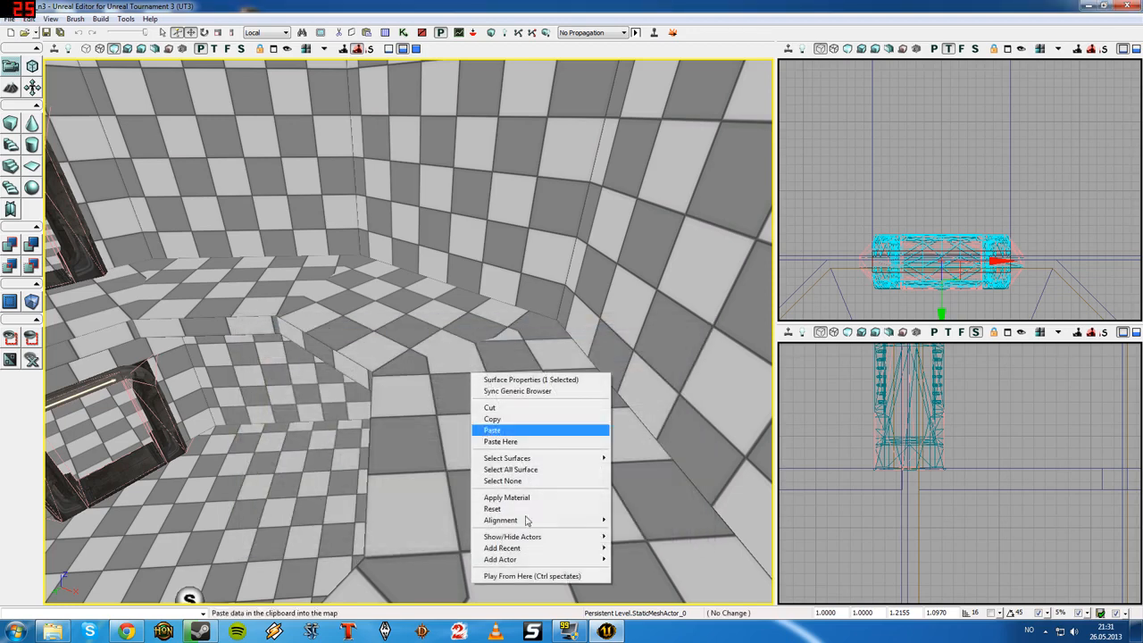
pyautogui.click(519, 576)
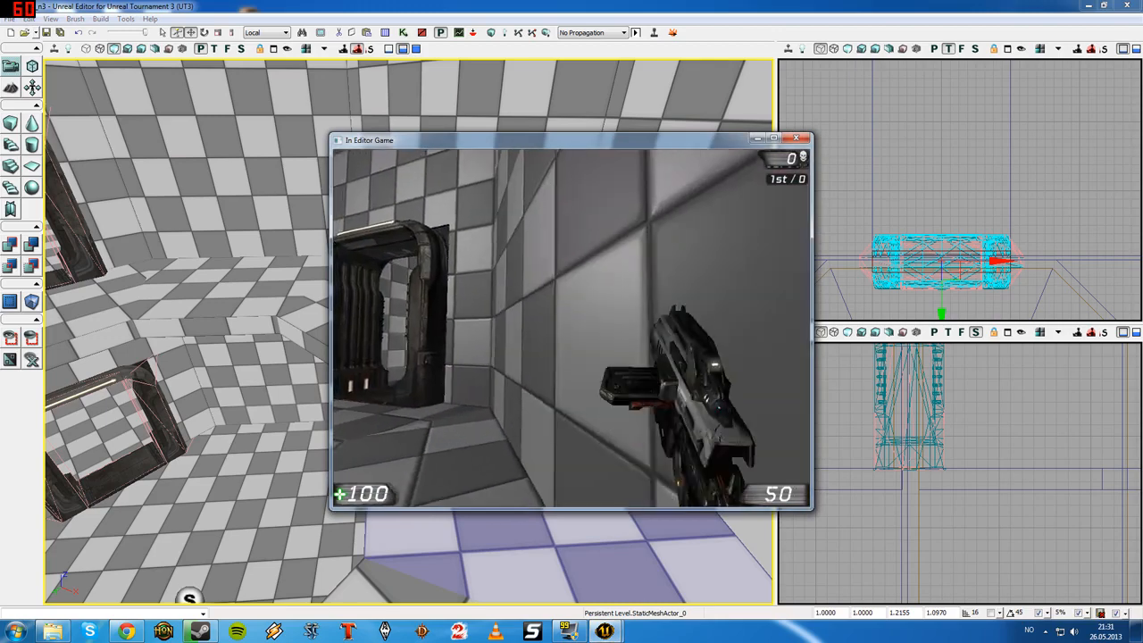
pyautogui.press('w')
pyautogui.press('s')
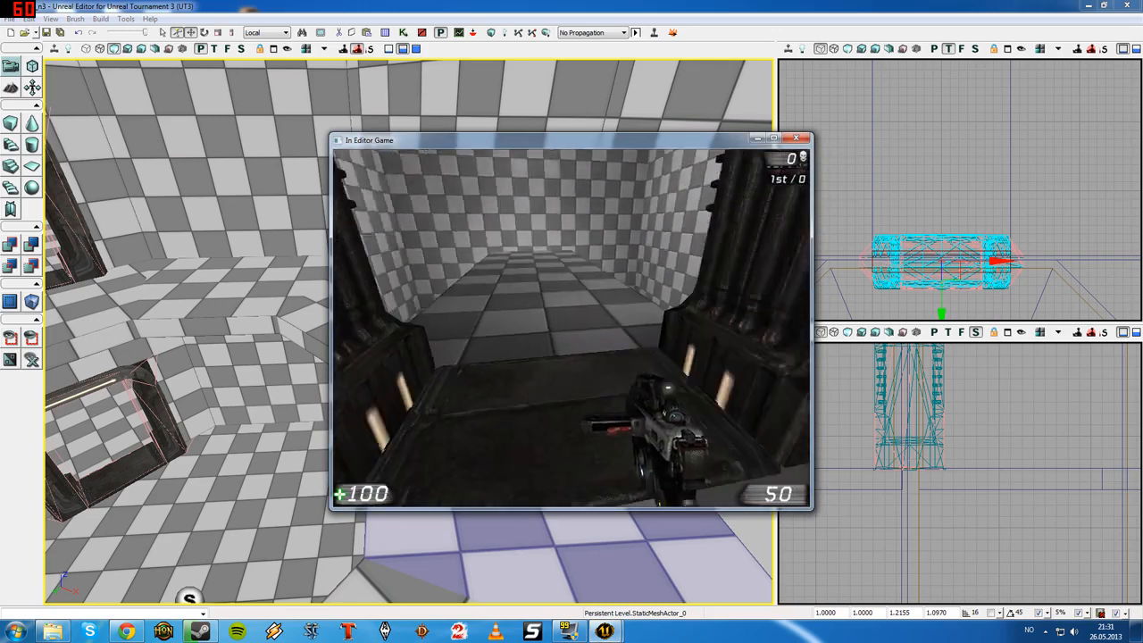
pyautogui.press('a')
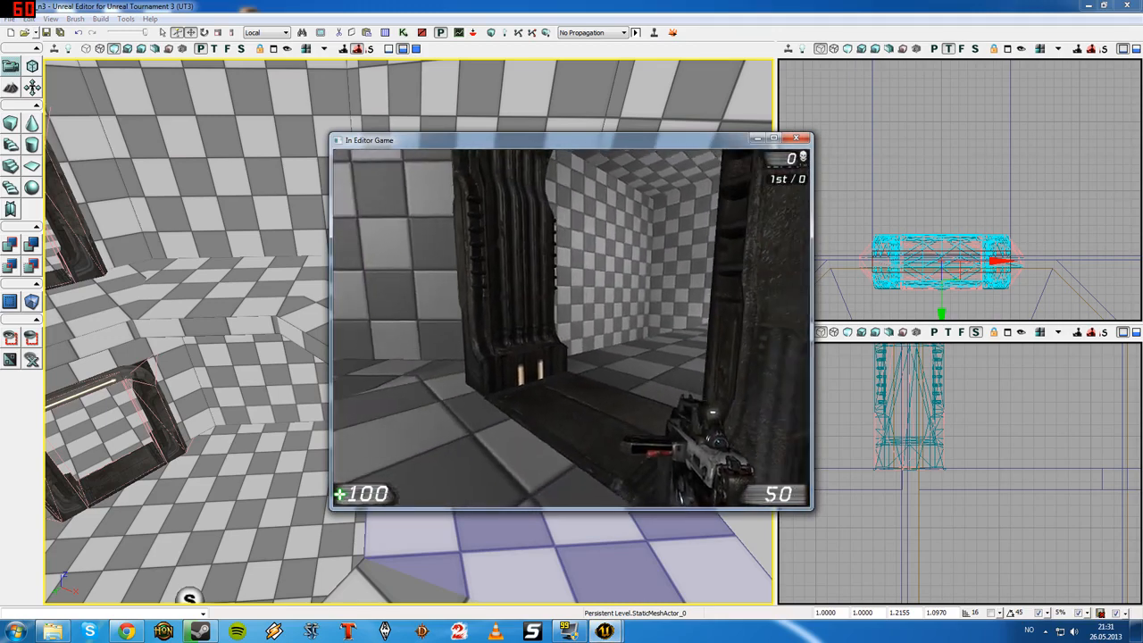
pyautogui.press('w')
pyautogui.press('w')
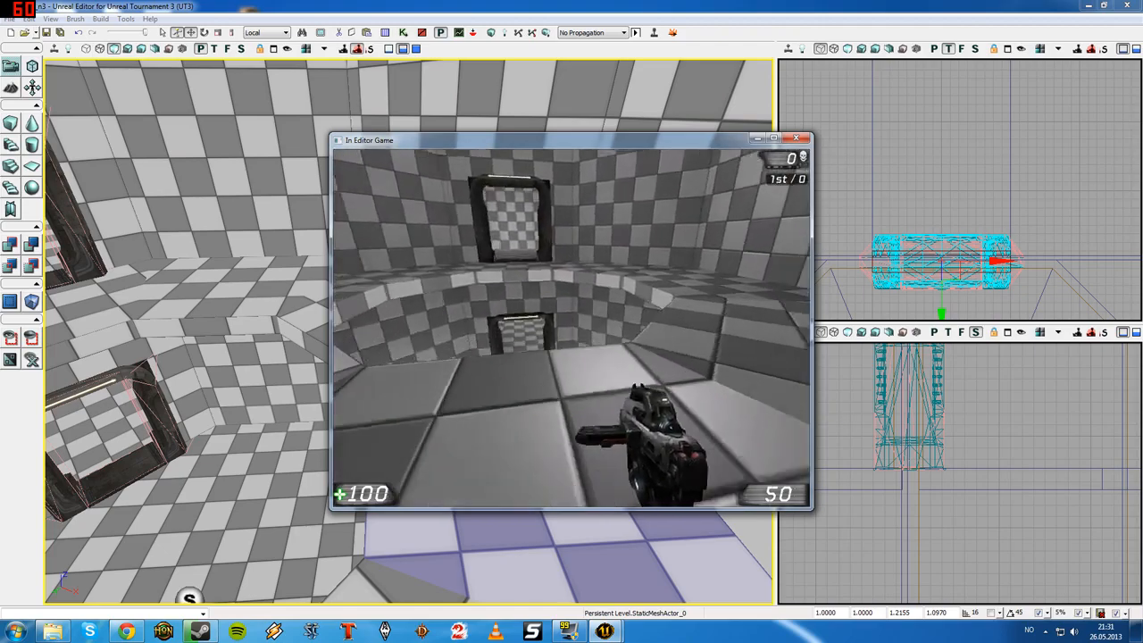
pyautogui.press('w')
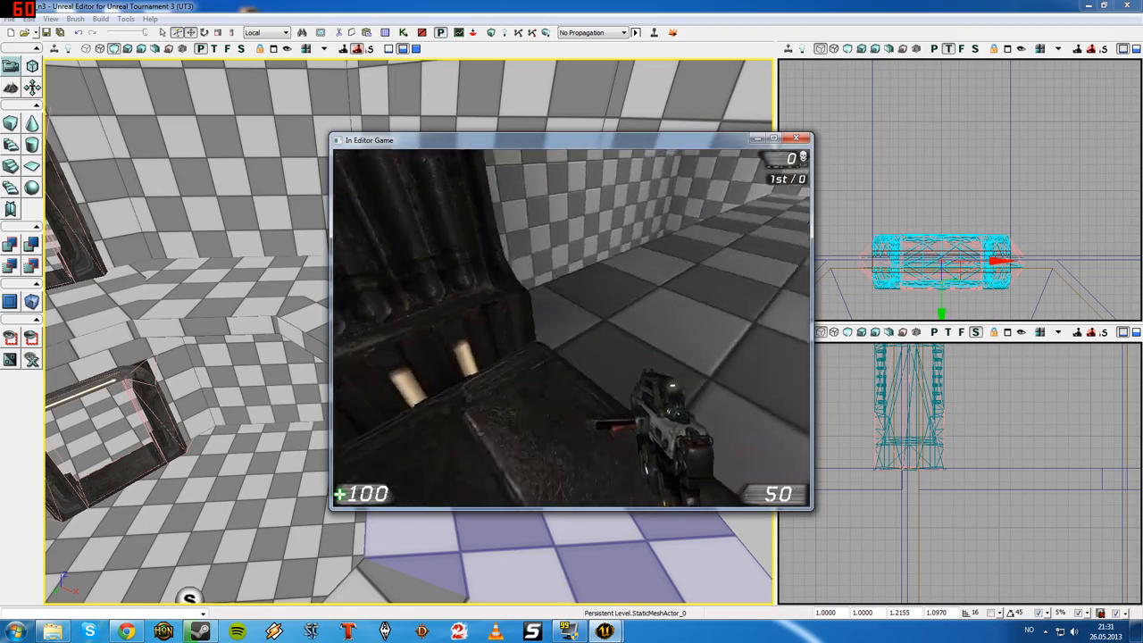
pyautogui.press('Escape')
# - Lower the upper doorway frame StaticMeshActor_1 slightly into the floor
pyautogui.moveTo(571, 328); pyautogui.dragTo(449, 259, button='right')
pyautogui.click(431, 302)
pyautogui.moveTo(448, 259); pyautogui.dragTo(424, 174)
pyautogui.moveTo(398, 396); pyautogui.dragTo(358, 304)
pyautogui.moveTo(357, 303); pyautogui.dragTo(464, 335, button='right')
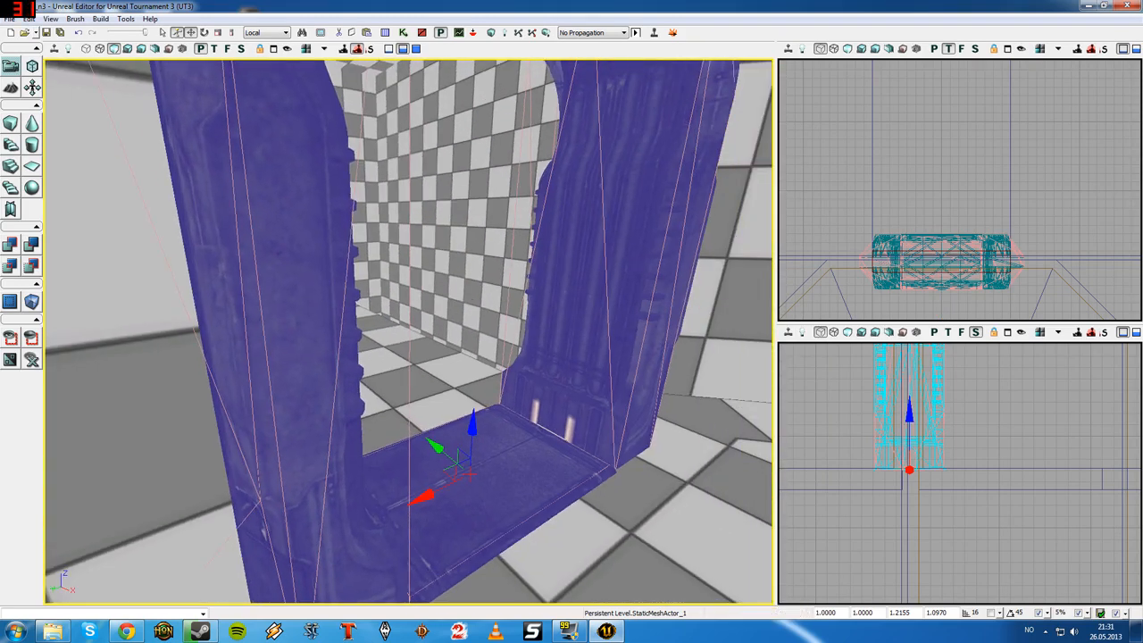
pyautogui.moveTo(472, 427); pyautogui.dragTo(473, 428)
# - Rebuild the level with the adjusted StaticMeshActor_1 doorway and dismiss the map check report
pyautogui.moveTo(472, 428); pyautogui.dragTo(290, 331, button='right')
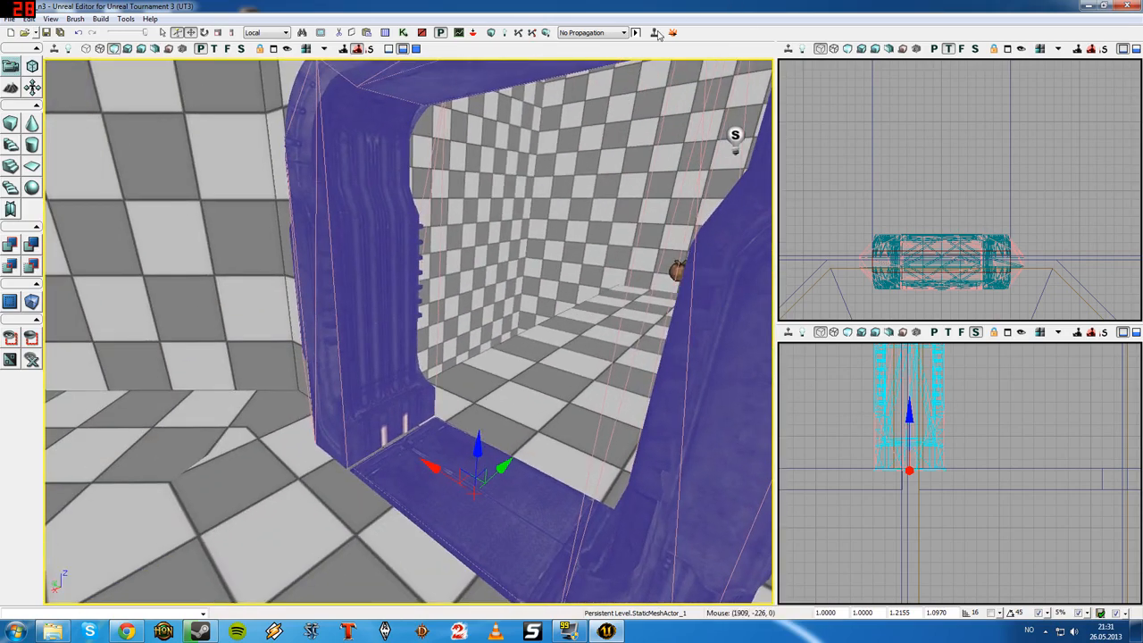
pyautogui.click(532, 34)
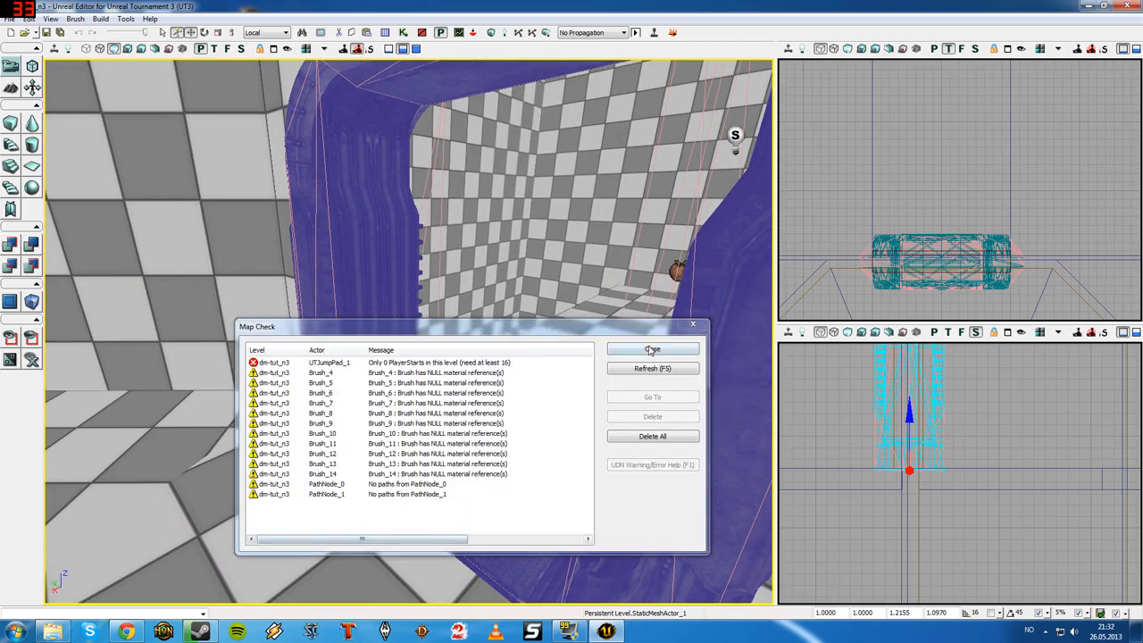
pyautogui.click(652, 349)
# - Play from the floor beside the adjusted doorway, walk back and forth over its threshold, and quit the test
pyautogui.rightClick(336, 519)
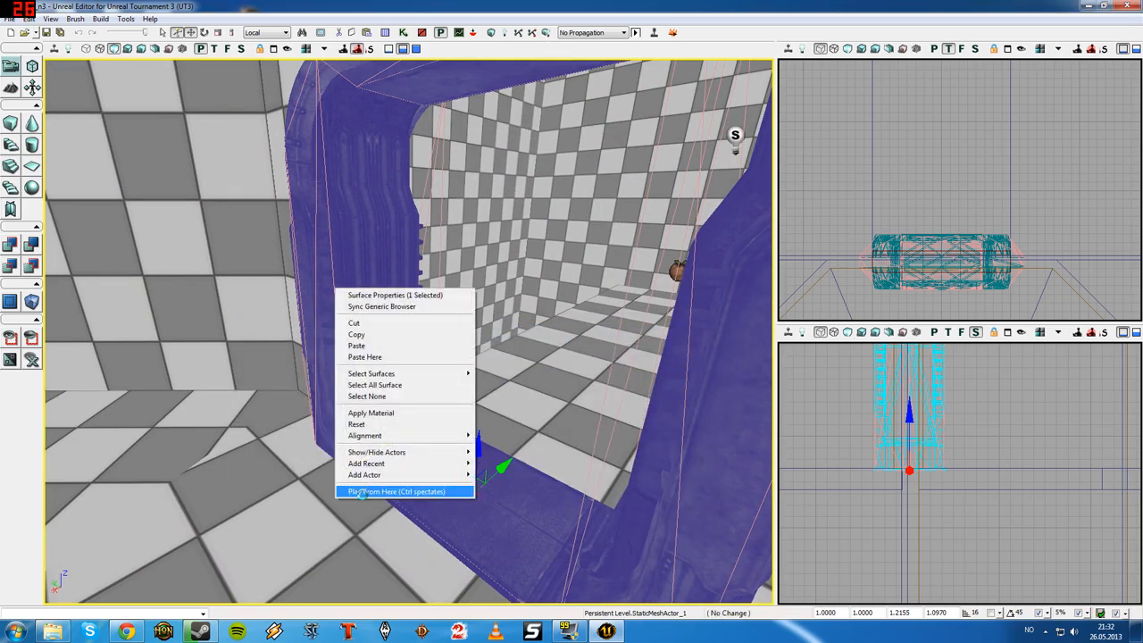
pyautogui.click(362, 492)
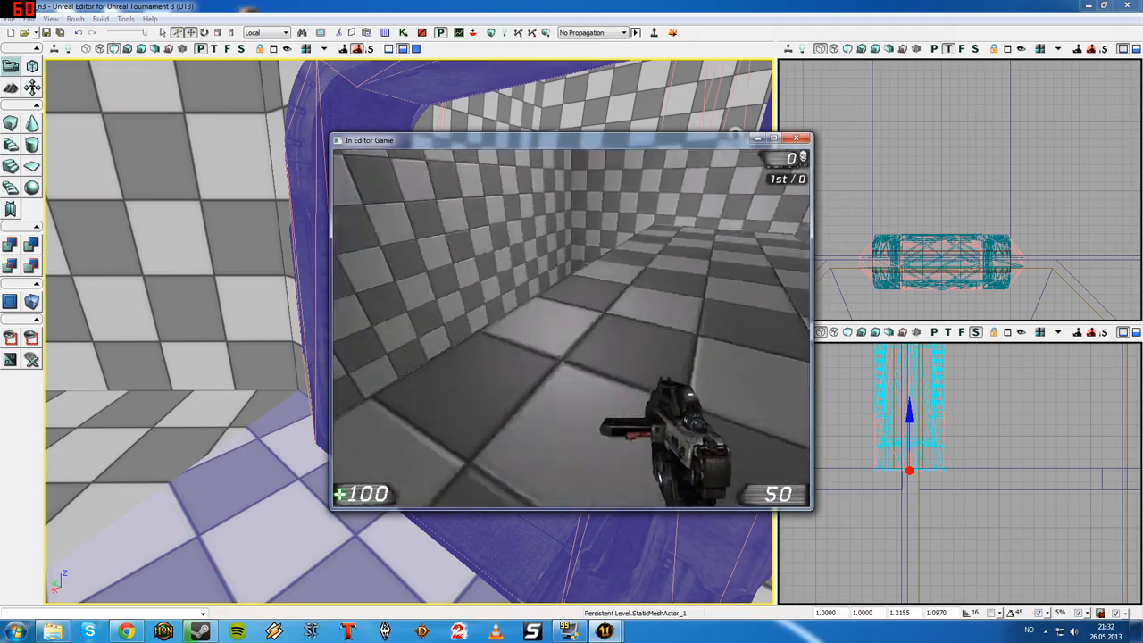
pyautogui.press('s')
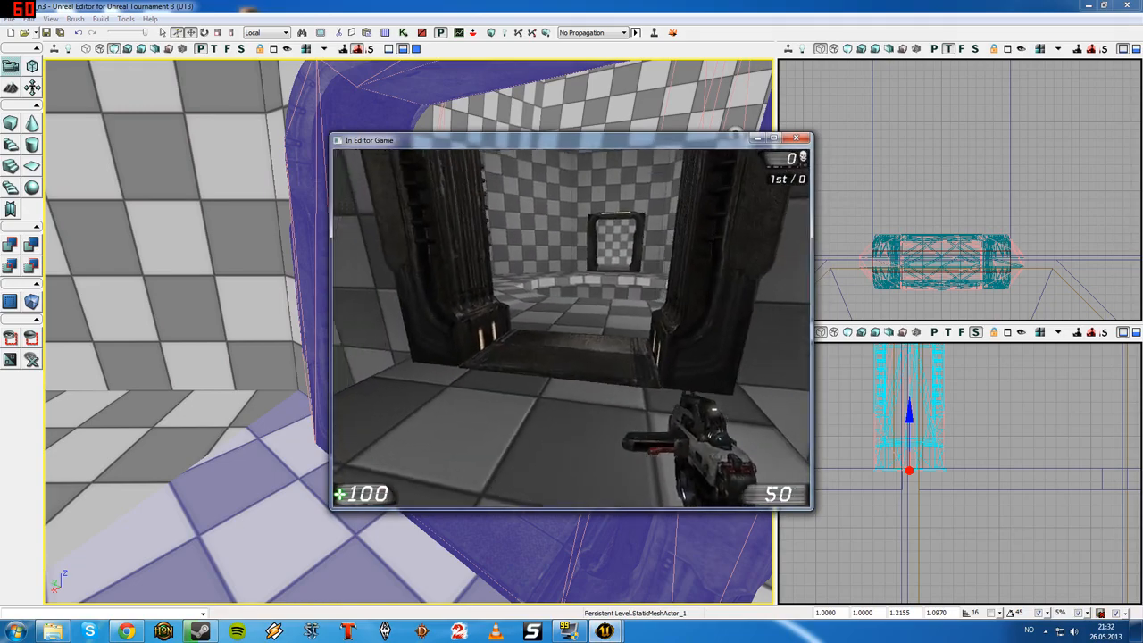
pyautogui.press('w')
pyautogui.press('w')
pyautogui.press('s')
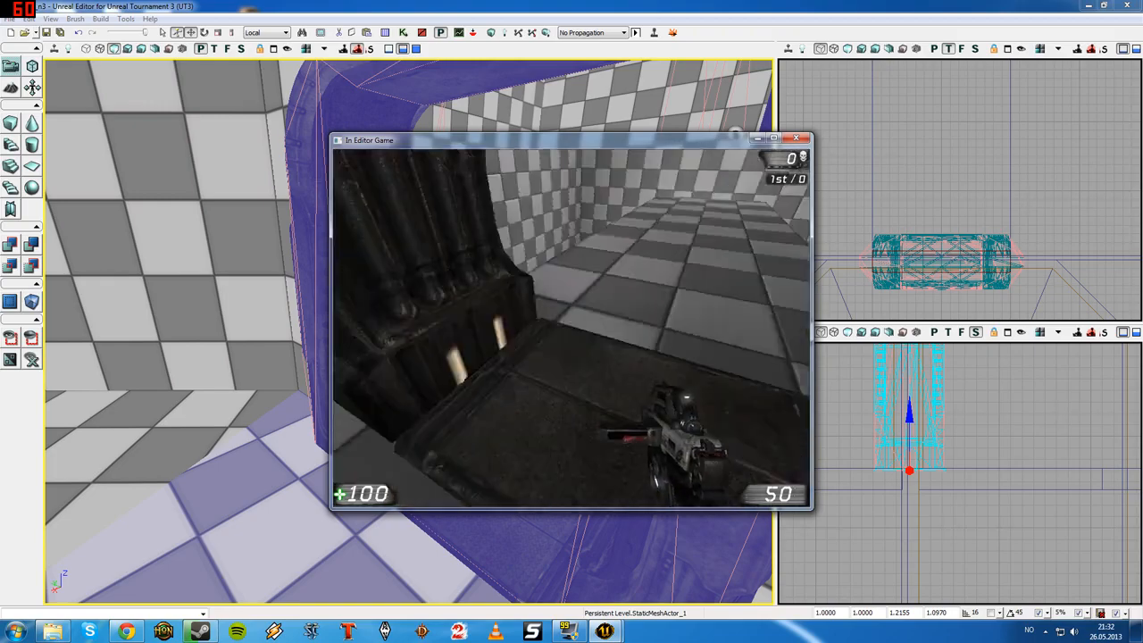
pyautogui.press('Escape')
# - Lower the opposite upper doorway frame, StaticMeshActor_0, slightly into the floor
pyautogui.moveTo(409, 330); pyautogui.dragTo(273, 308, button='right')
pyautogui.click(527, 552)
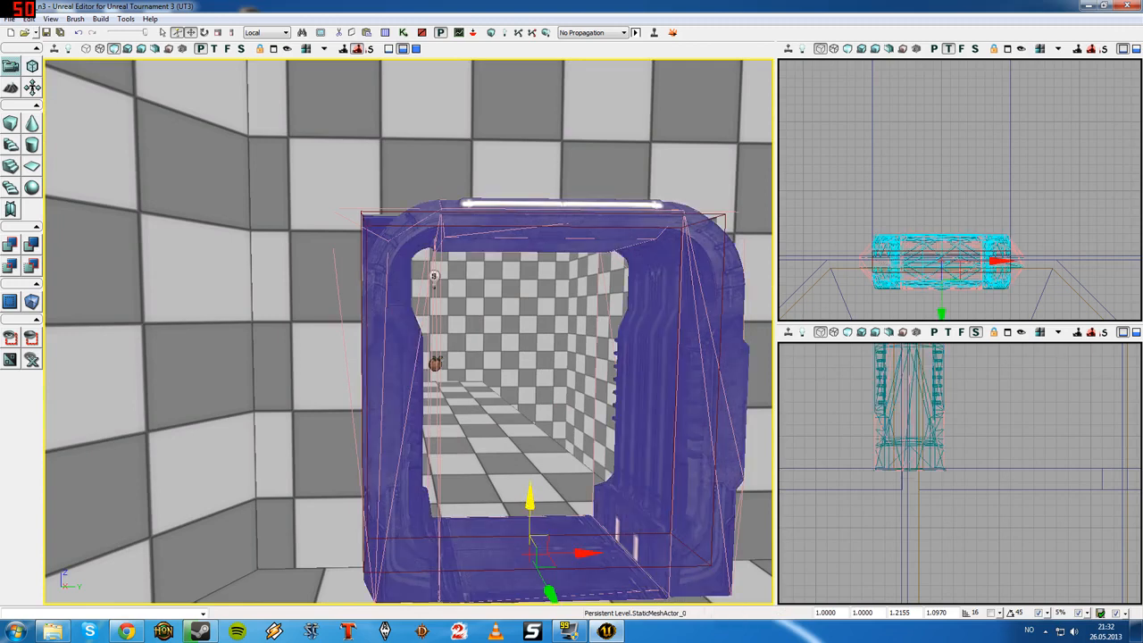
pyautogui.moveTo(531, 500); pyautogui.dragTo(531, 504)
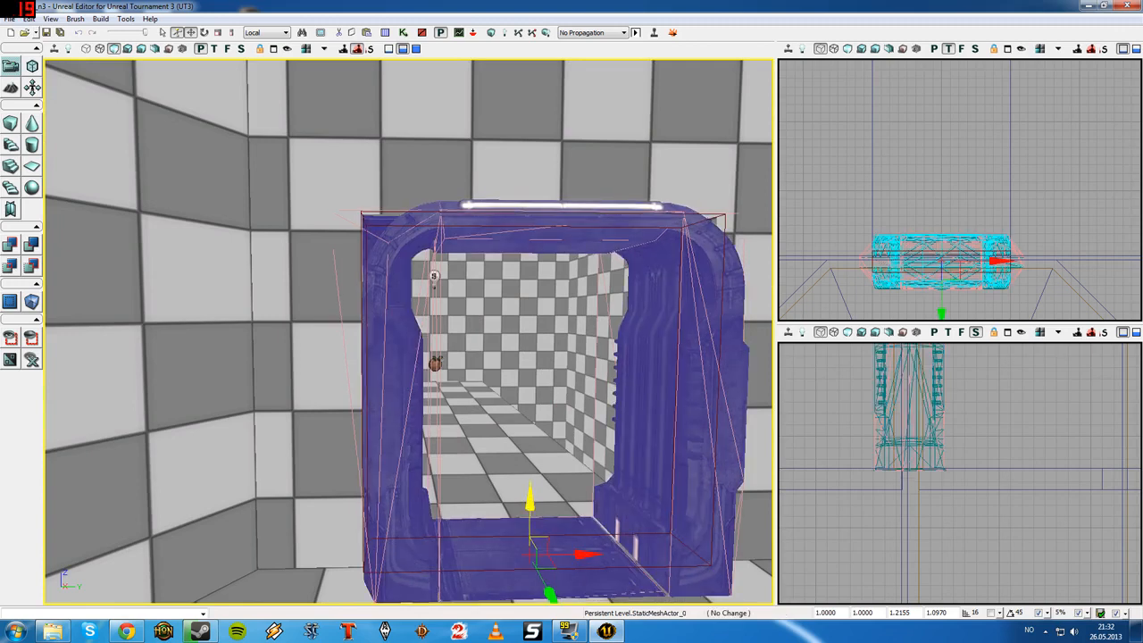
pyautogui.moveTo(529, 499); pyautogui.dragTo(529, 499)
# - Deselect the doorway frame, rebuild the entire level, and dismiss the map check report
pyautogui.moveTo(500, 464); pyautogui.dragTo(555, 546, button='right')
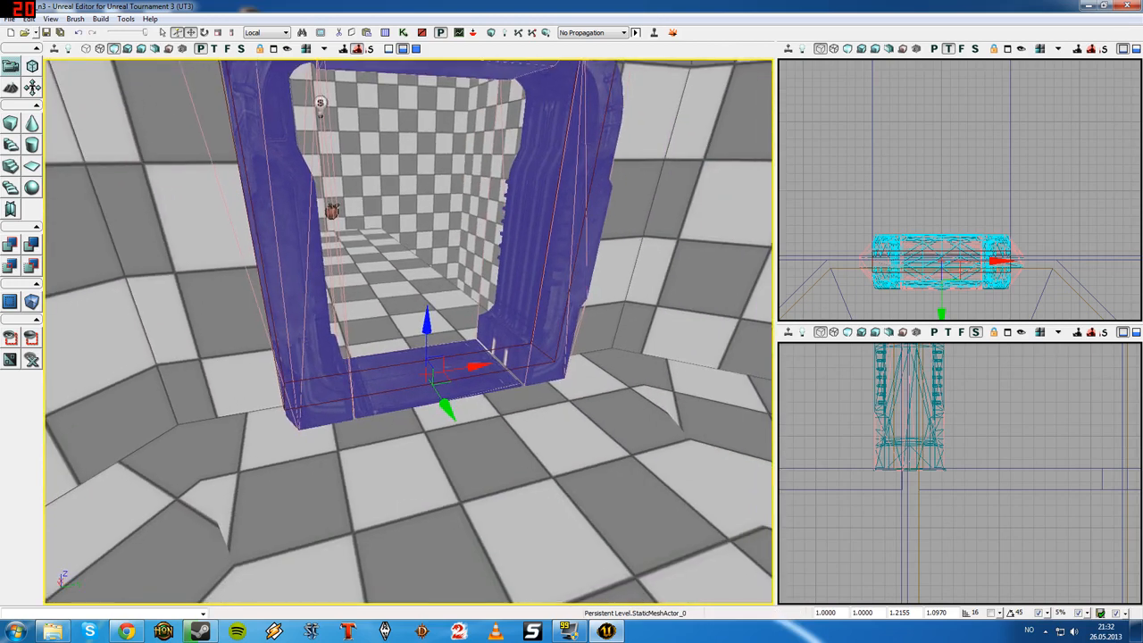
pyautogui.moveTo(500, 500); pyautogui.dragTo(581, 486, button='right')
pyautogui.click(500, 500)
pyautogui.click(500, 500)
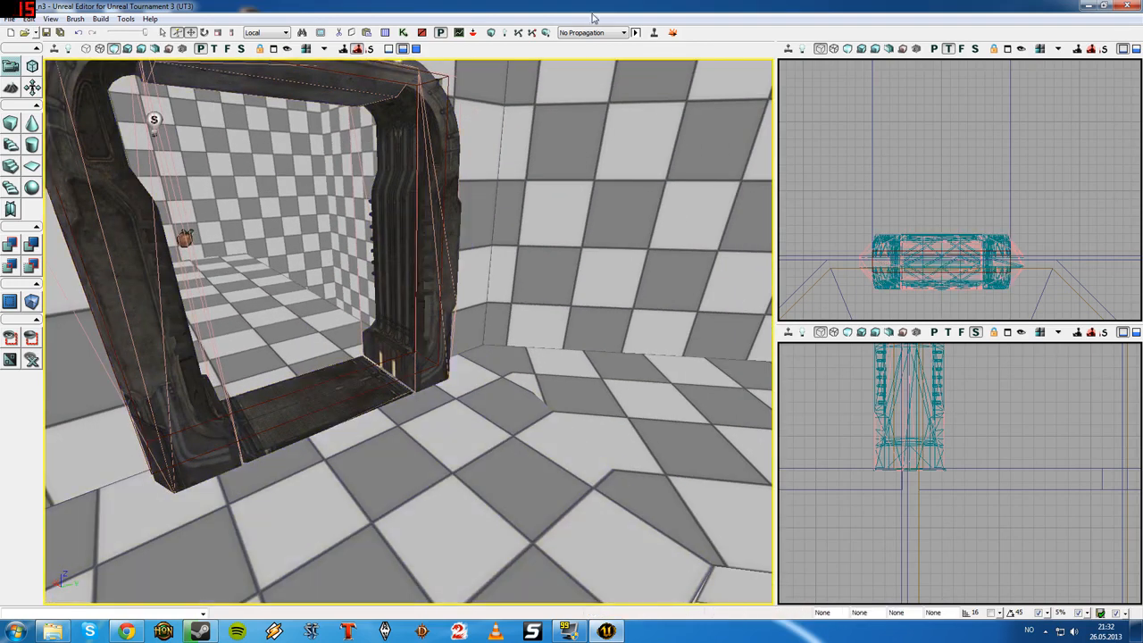
pyautogui.click(546, 33)
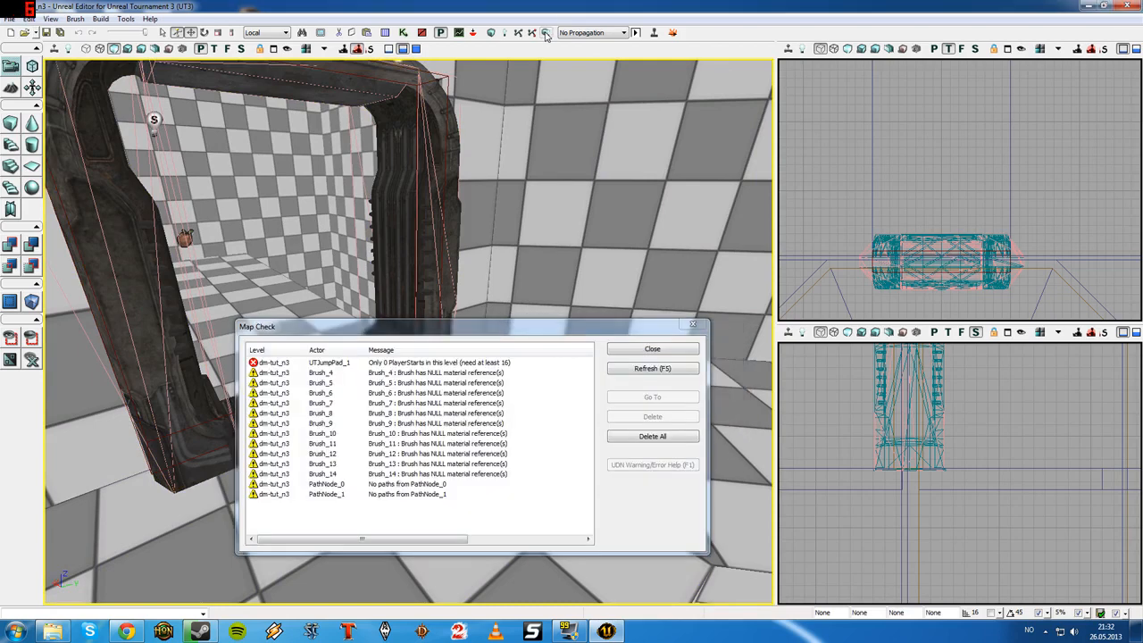
pyautogui.click(653, 350)
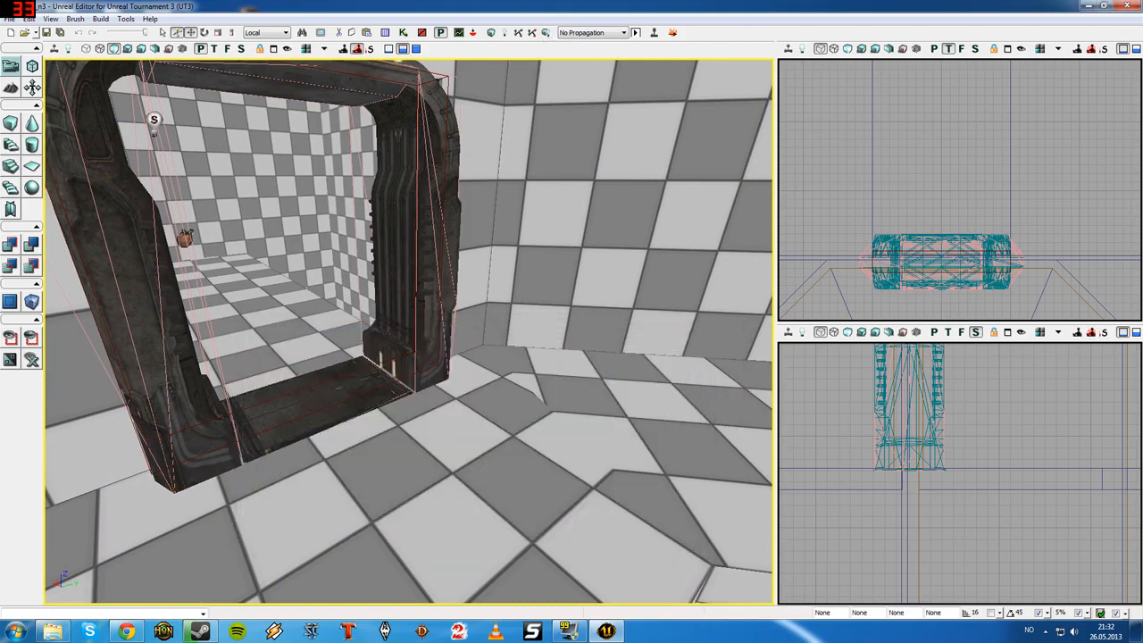
# - Play from the floor near the doorway, walk through the doorways in both directions to test the thresholds, and quit the test
pyautogui.rightClick(475, 470)
pyautogui.click(527, 447)
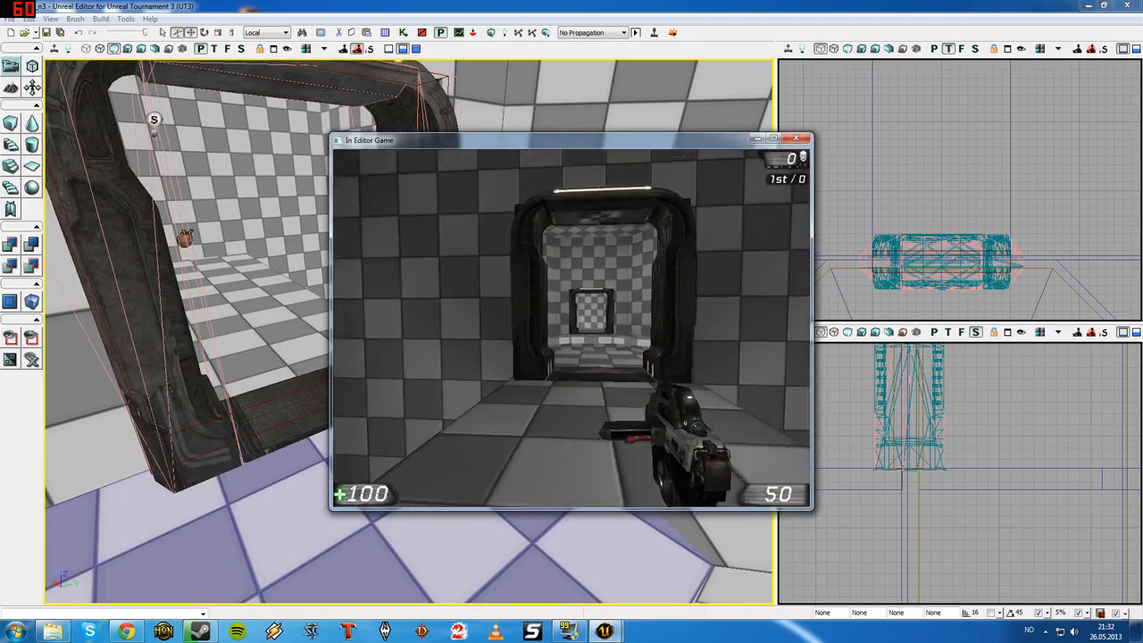
pyautogui.press('w')
pyautogui.press('w')
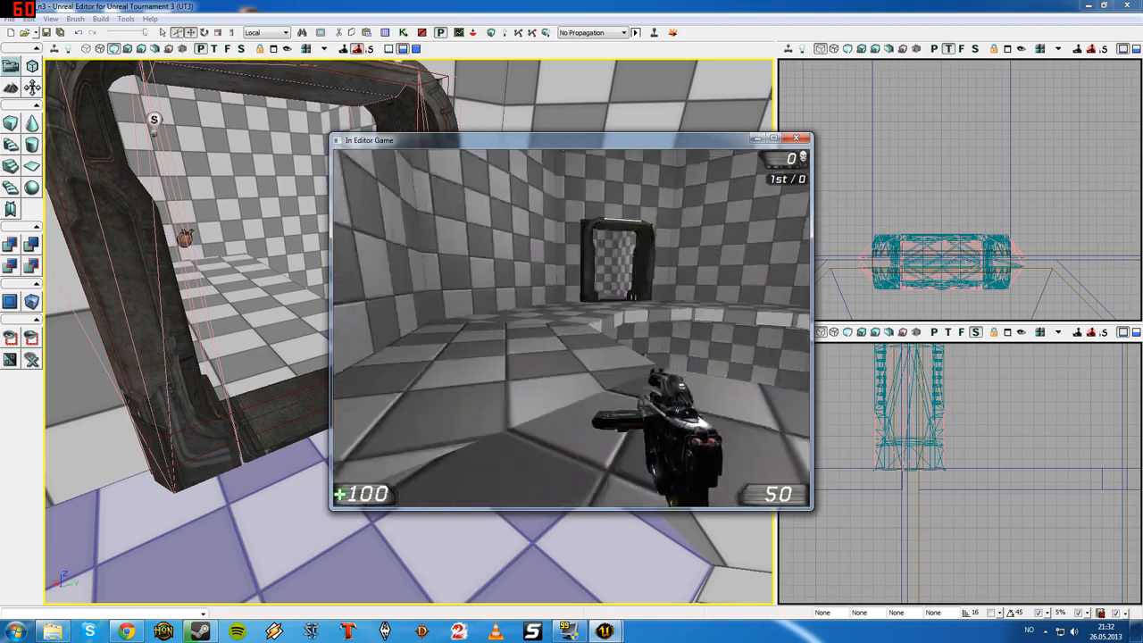
pyautogui.press('w')
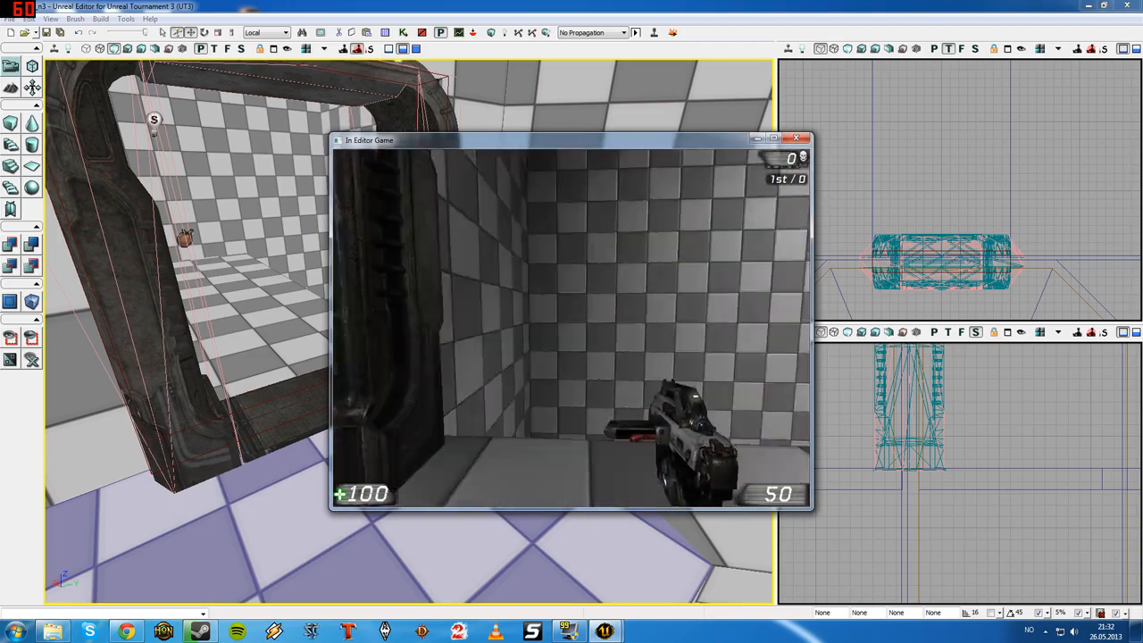
pyautogui.press('w')
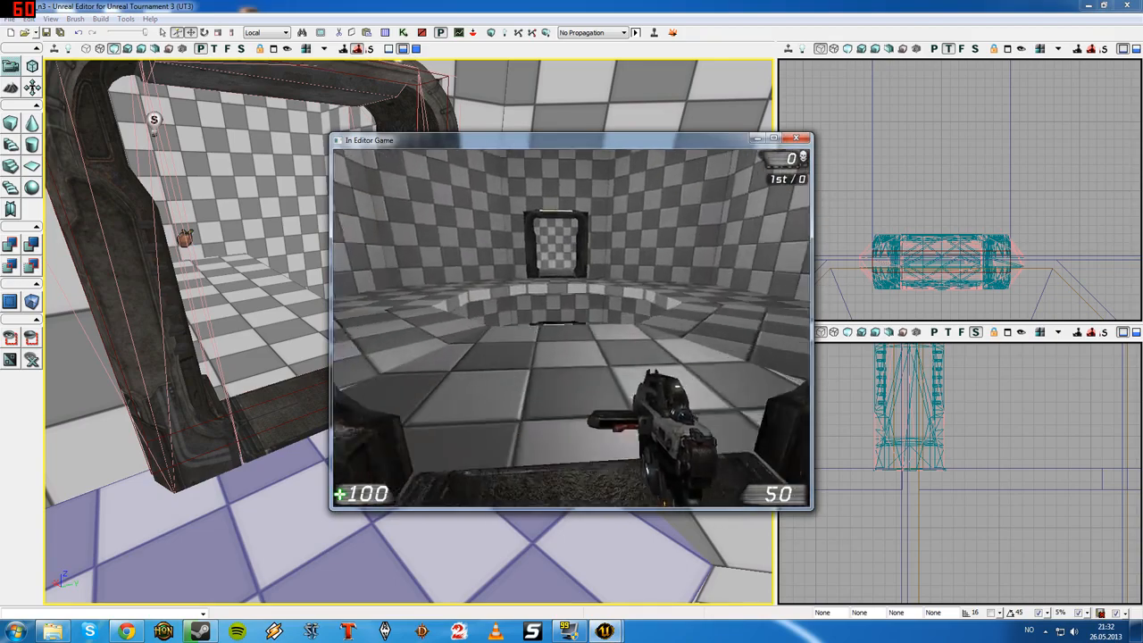
pyautogui.press('w')
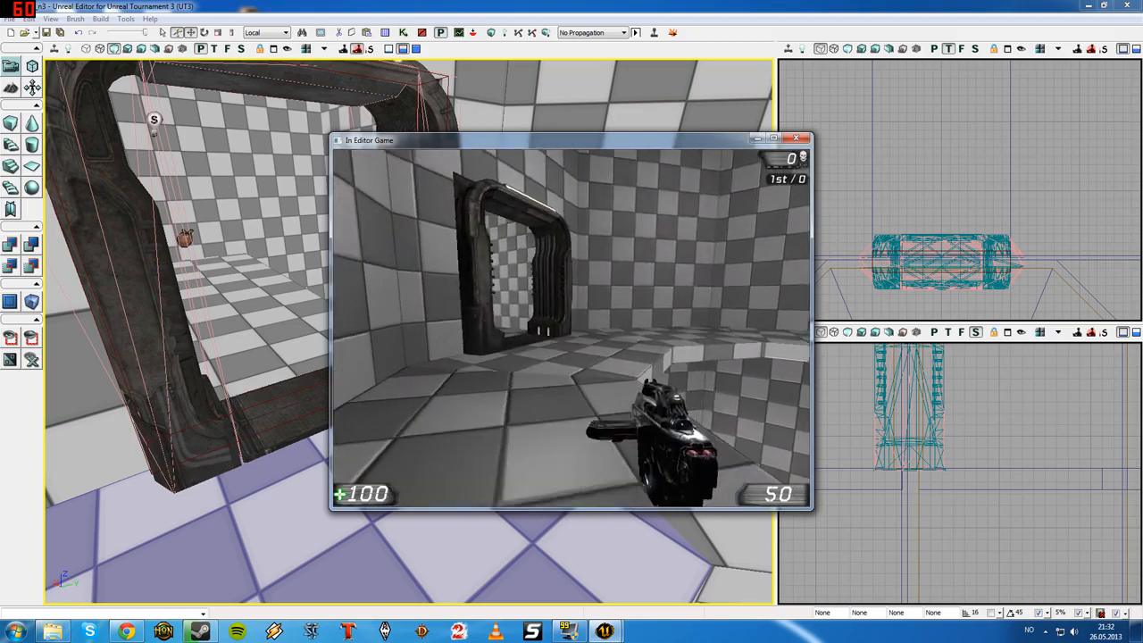
pyautogui.press('w')
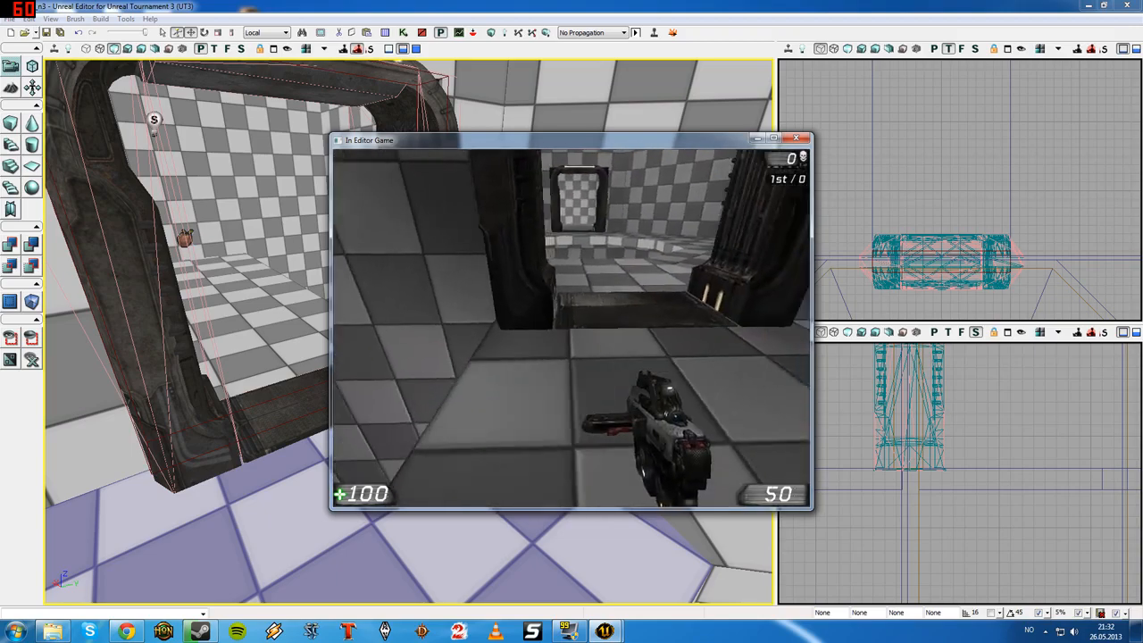
pyautogui.press('w')
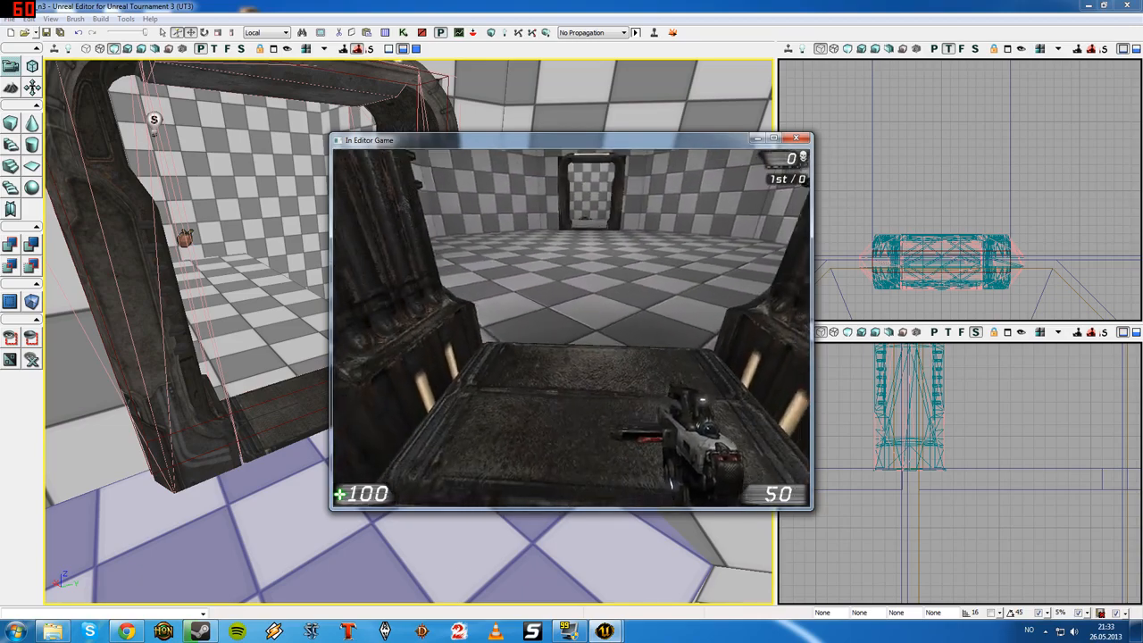
pyautogui.press('Escape')
# - Lower the ground-floor doorway frame beneath the walkway by 3 units
pyautogui.moveTo(572, 329); pyautogui.dragTo(741, 375, button='right')
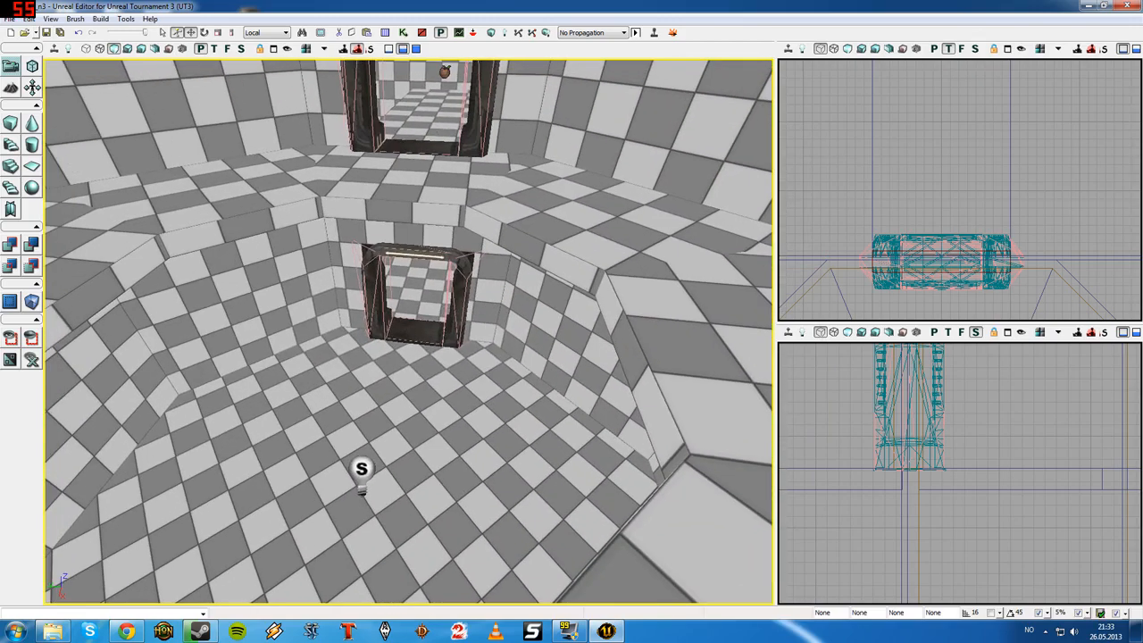
pyautogui.click(420, 331)
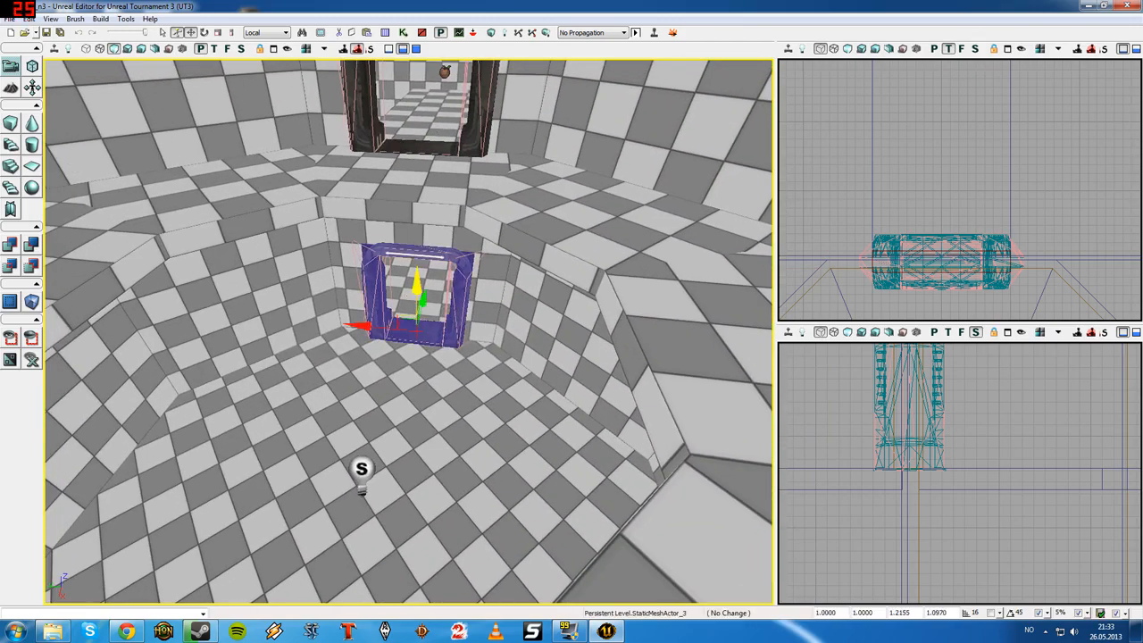
pyautogui.moveTo(417, 284); pyautogui.dragTo(417, 287)
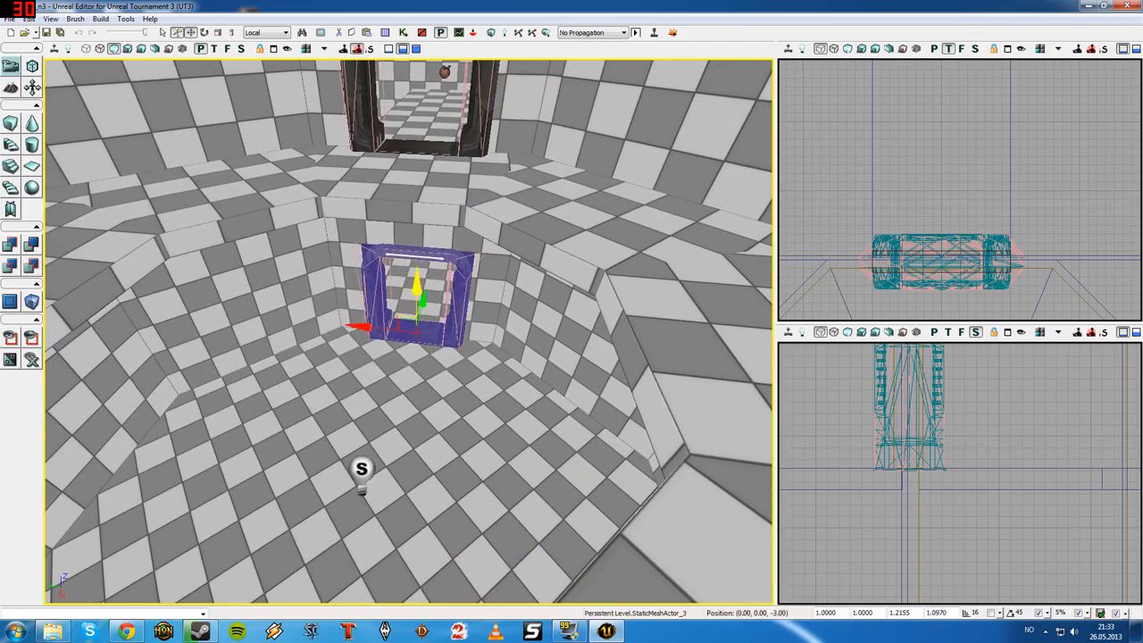
# - Lower the opposite ground-floor doorway frame, StaticMeshActor_2, slightly into the floor and rebuild the level, dismissing the map check report
pyautogui.press('f')
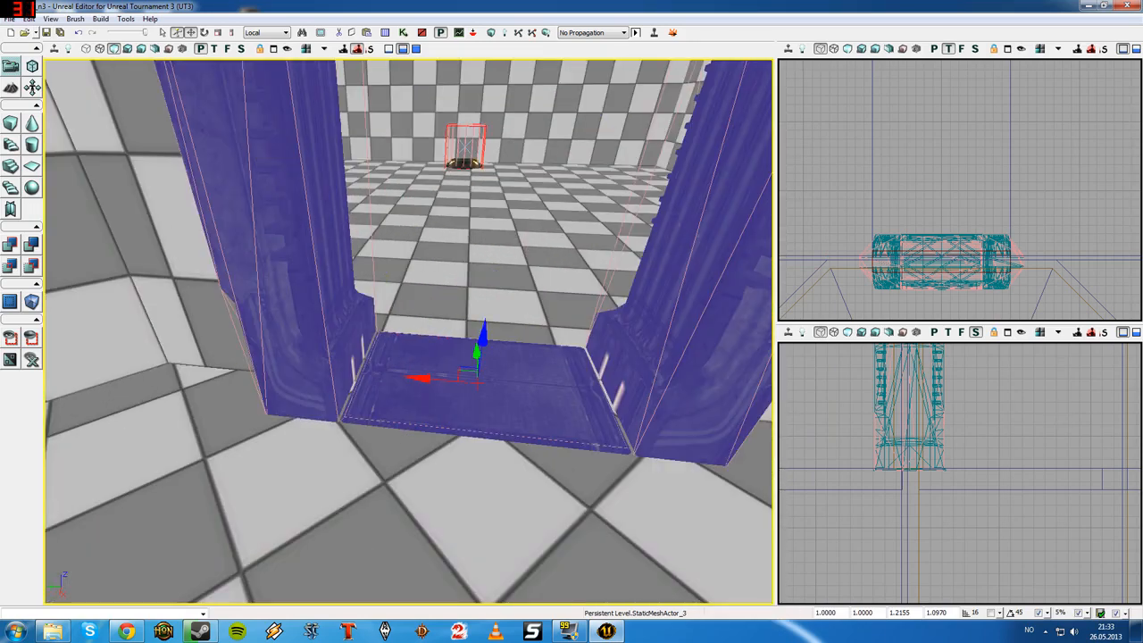
pyautogui.moveTo(417, 287); pyautogui.dragTo(139, 273, button='right')
pyautogui.click(412, 481)
pyautogui.moveTo(415, 416); pyautogui.dragTo(416, 419)
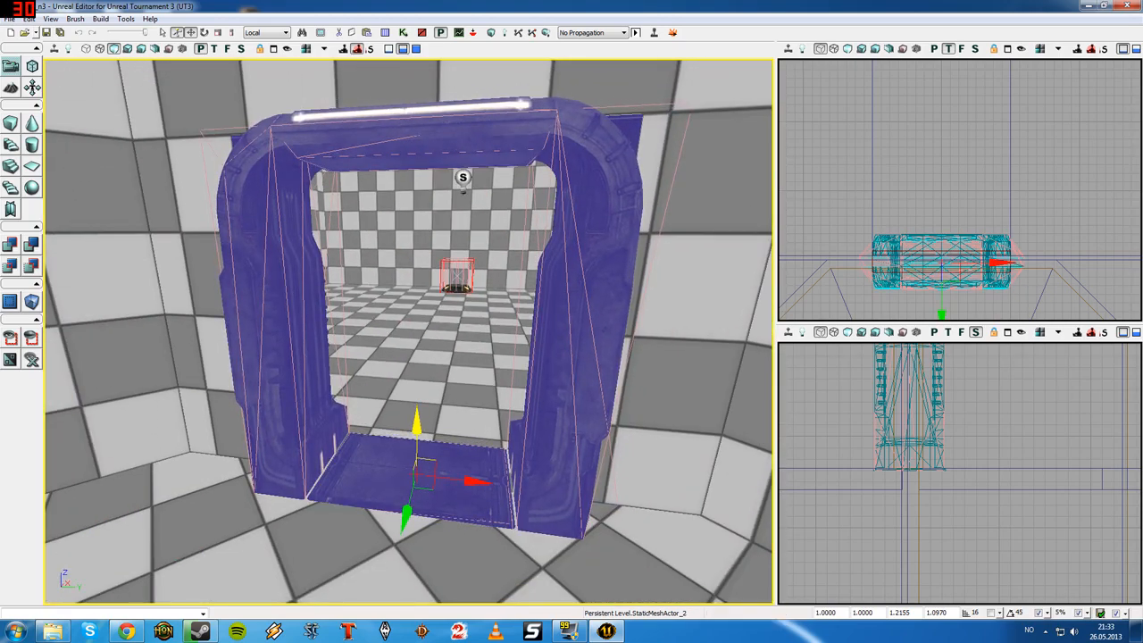
pyautogui.click(548, 33)
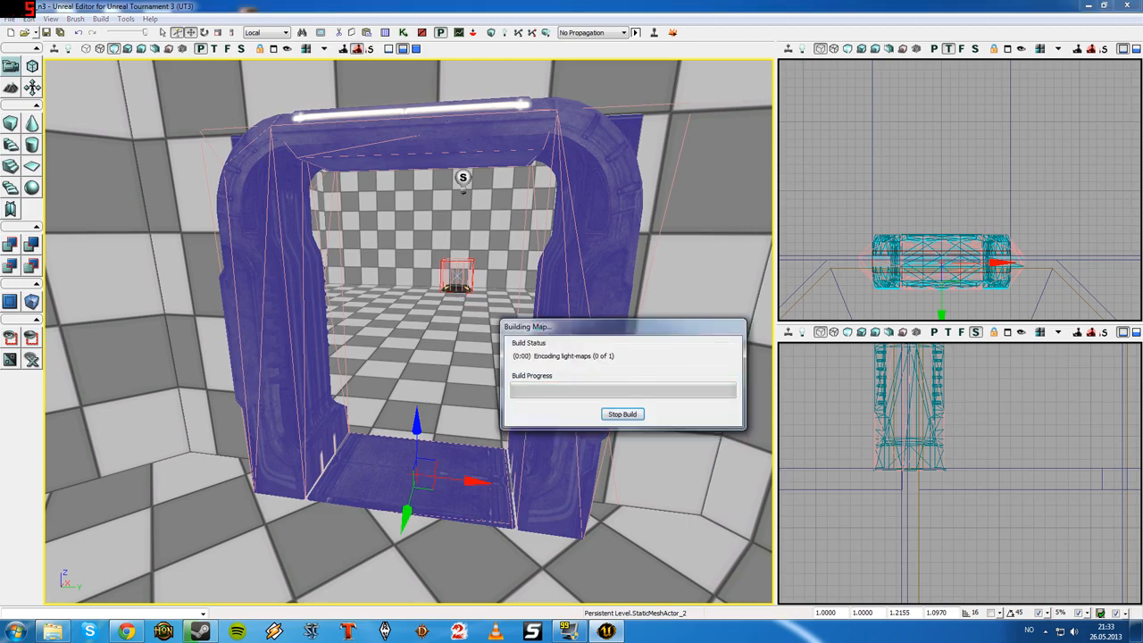
pyautogui.click(653, 349)
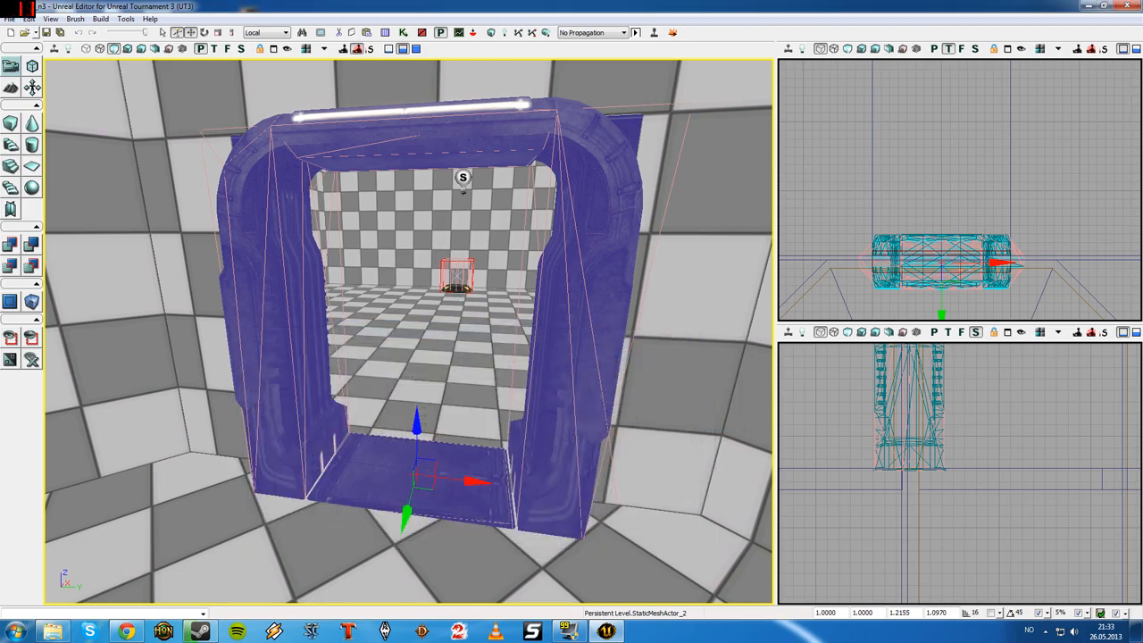
# - Start a play test from the selected ground-floor doorway frame and quit it right away
pyautogui.rightClick(477, 351)
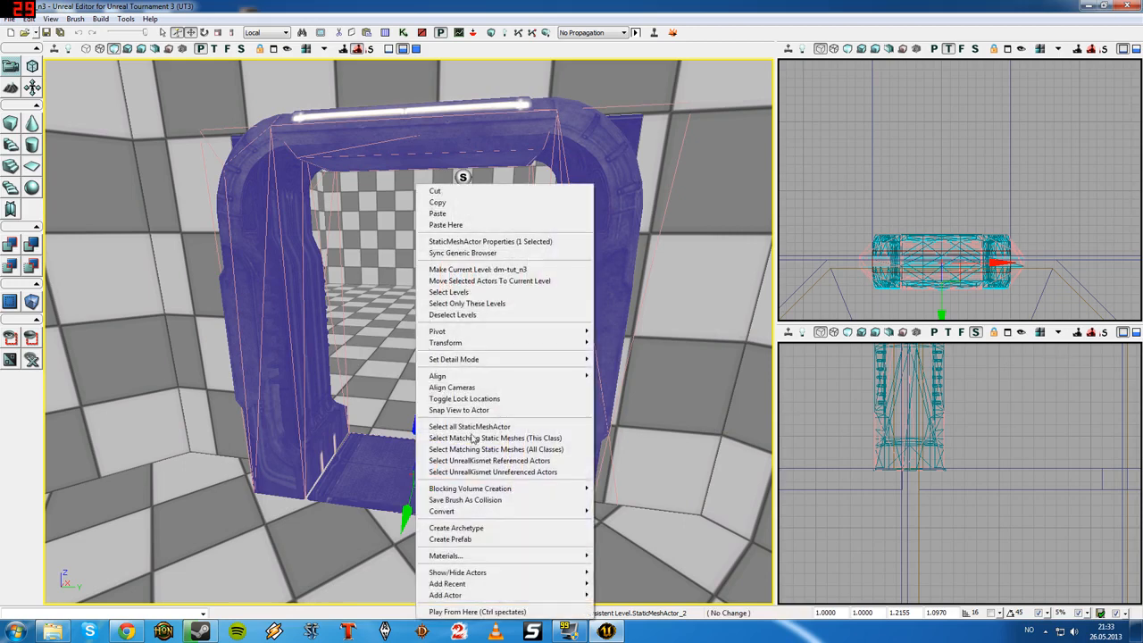
pyautogui.click(491, 613)
pyautogui.press('Escape')
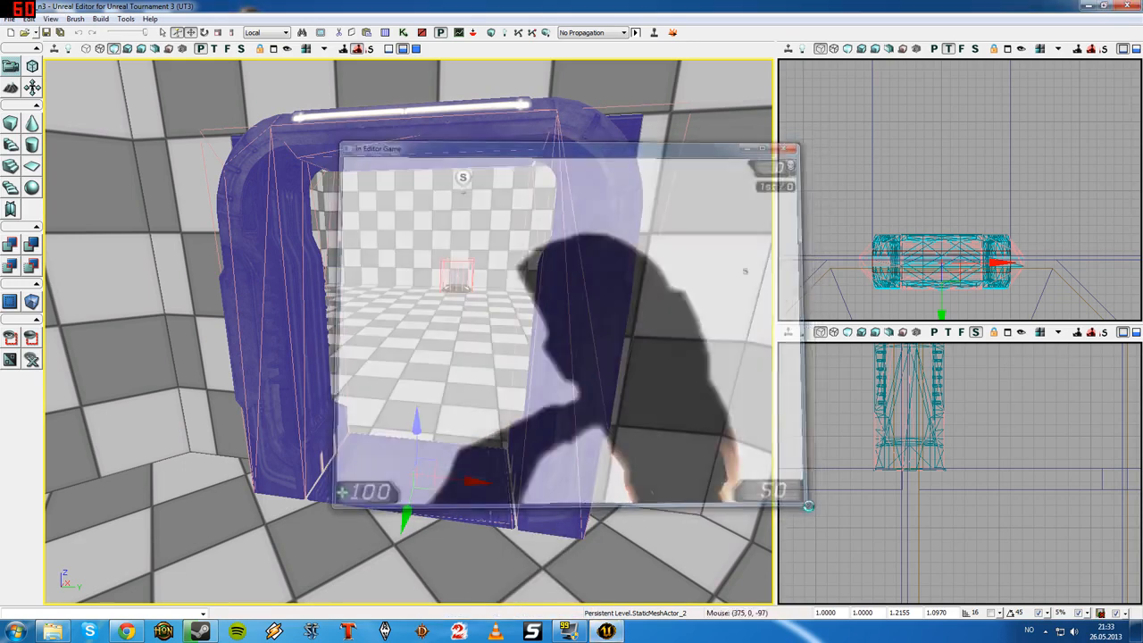
# - Rebuild the level twice, dismissing the map check report after each build
pyautogui.click(553, 33)
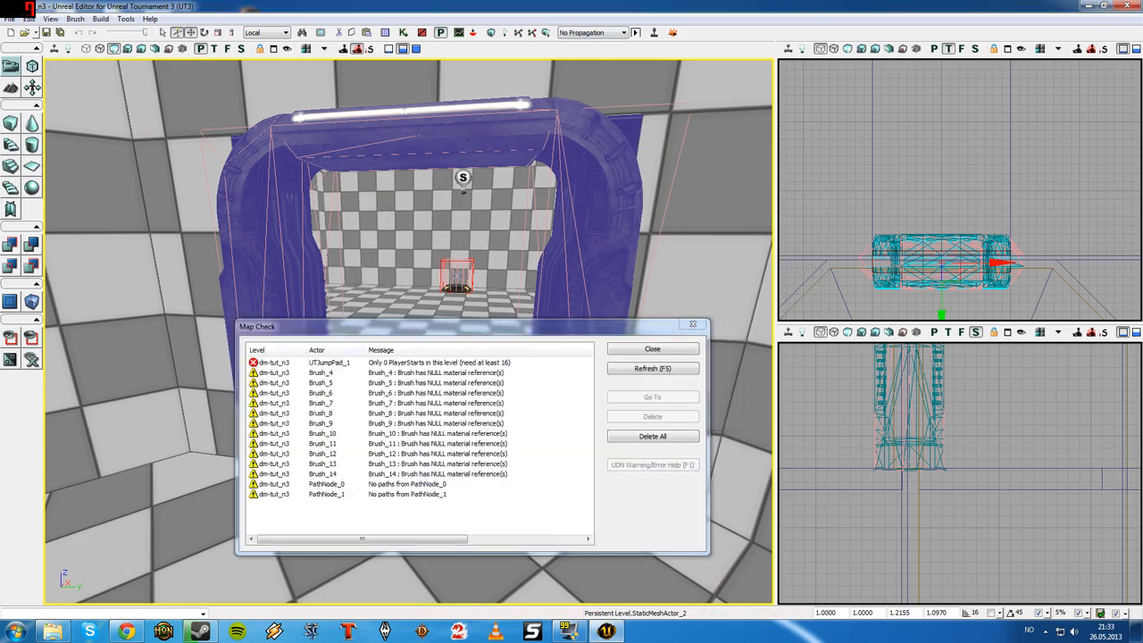
pyautogui.click(647, 353)
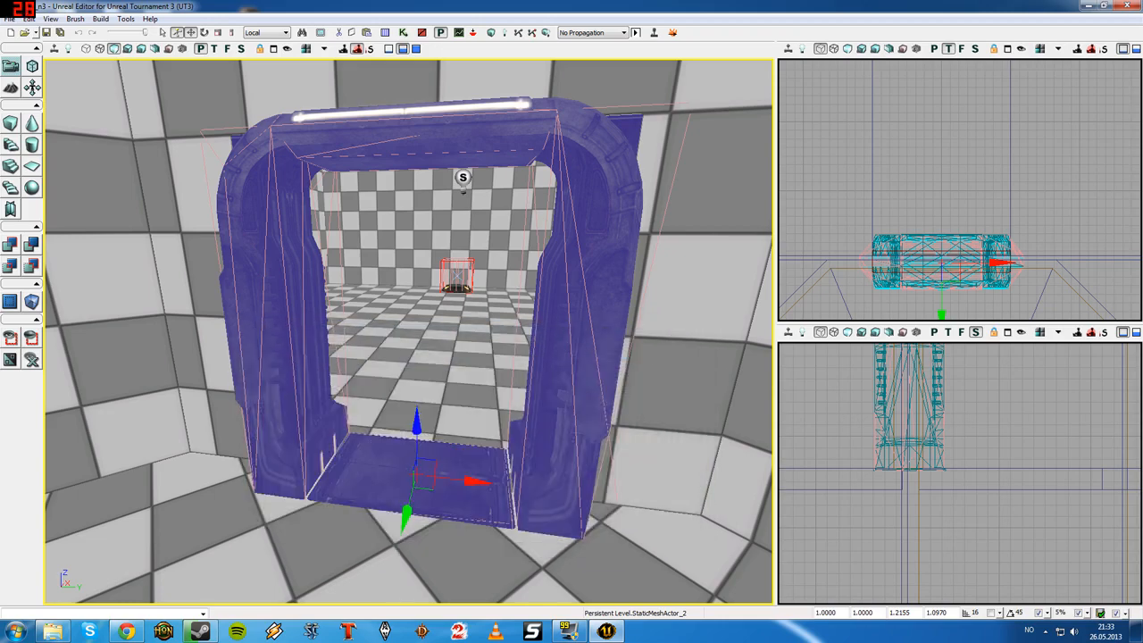
pyautogui.moveTo(647, 353); pyautogui.dragTo(741, 290)
pyautogui.click(546, 33)
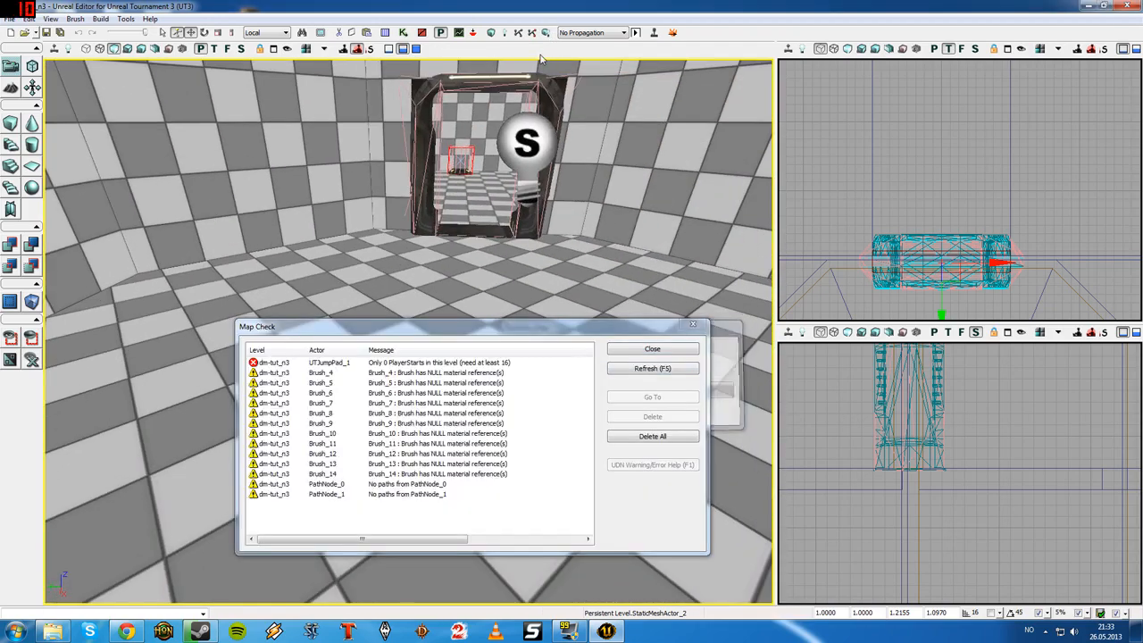
pyautogui.click(646, 349)
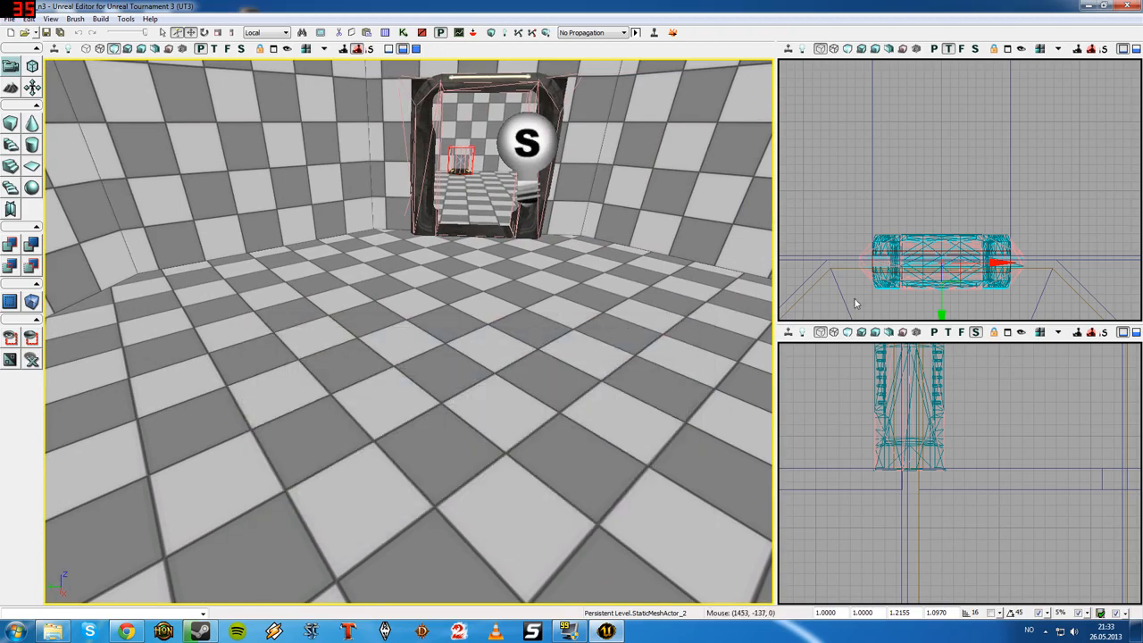
# - Play from the floor facing the ground-floor doorway, walk through the doorways and adjoining rooms to test the thresholds, and quit the test
pyautogui.moveTo(616, 331); pyautogui.dragTo(683, 248, button='right')
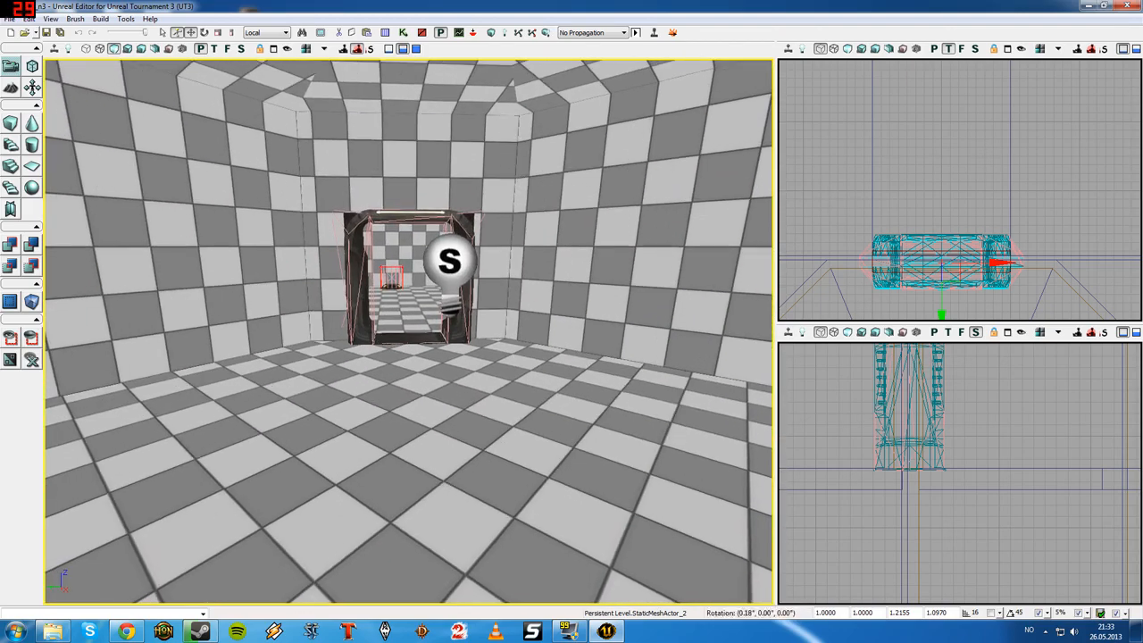
pyautogui.rightClick(470, 215)
pyautogui.click(561, 445)
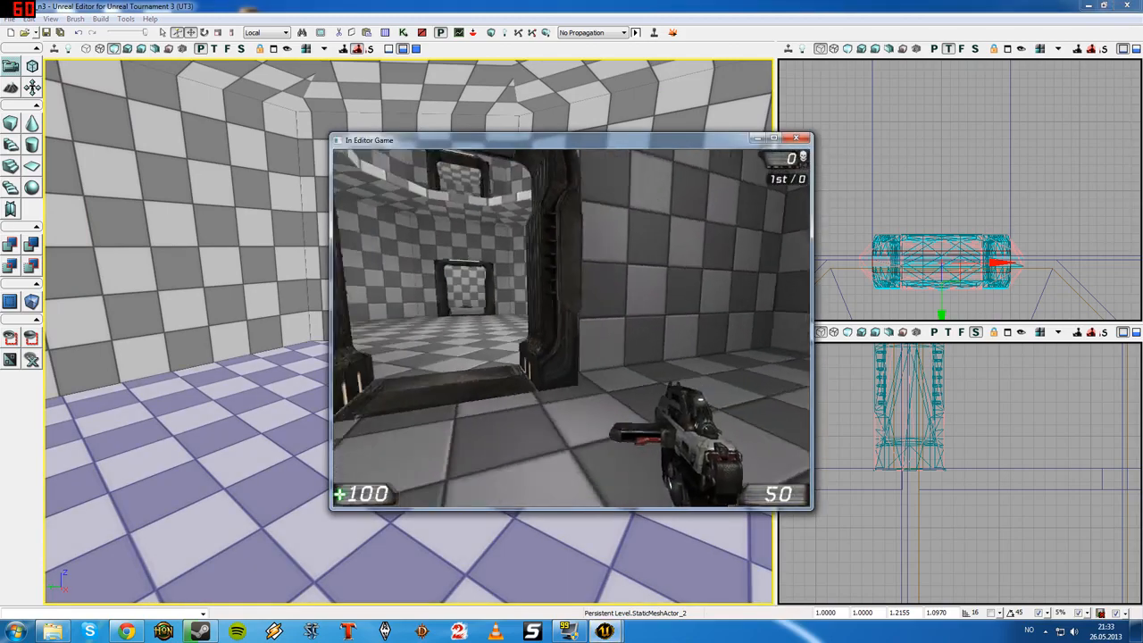
pyautogui.press('w')
pyautogui.press('w')
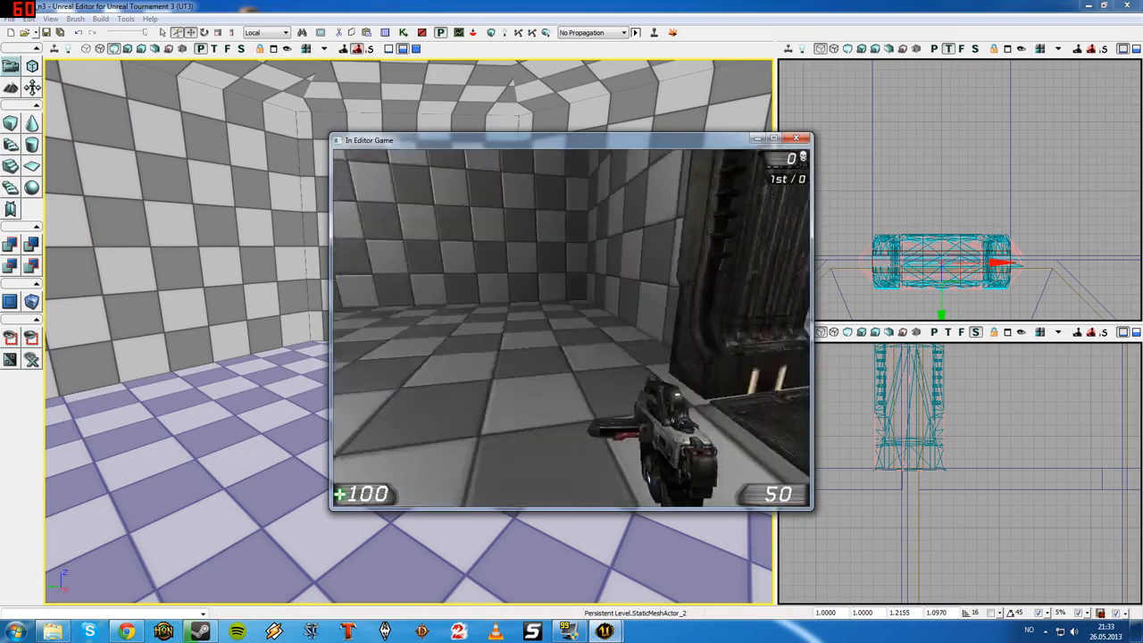
pyautogui.press('w')
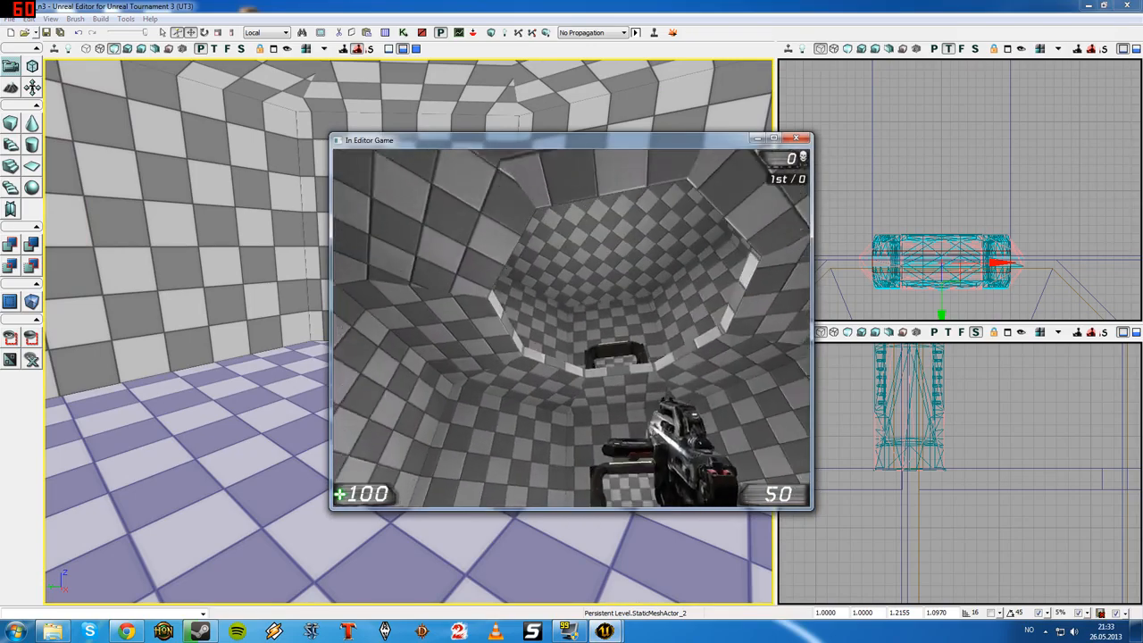
pyautogui.press('w')
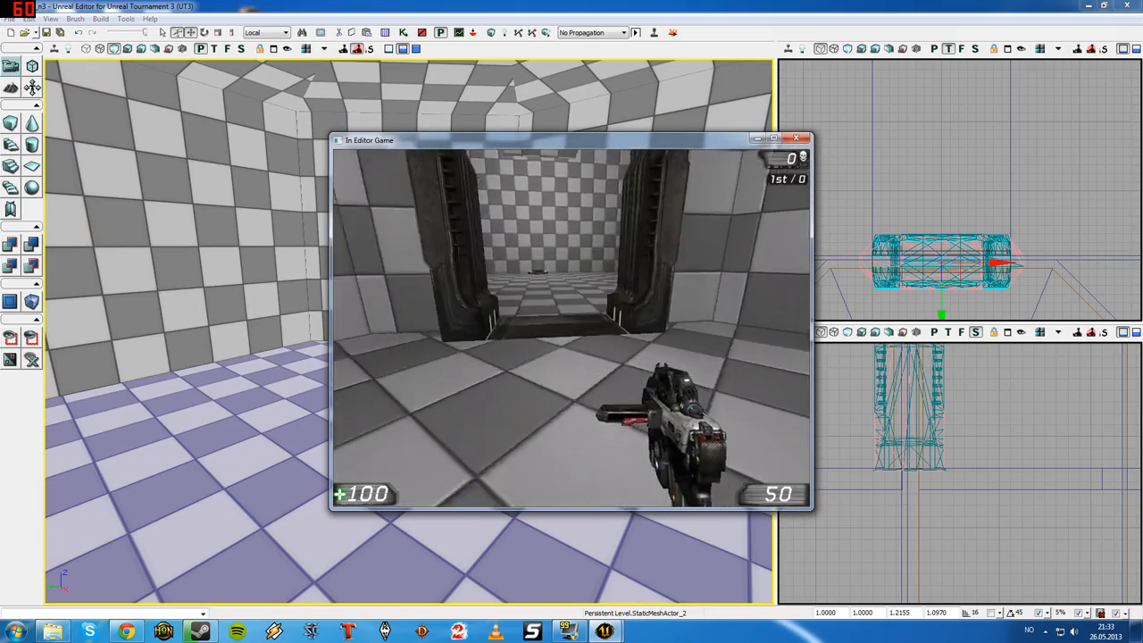
pyautogui.press('w')
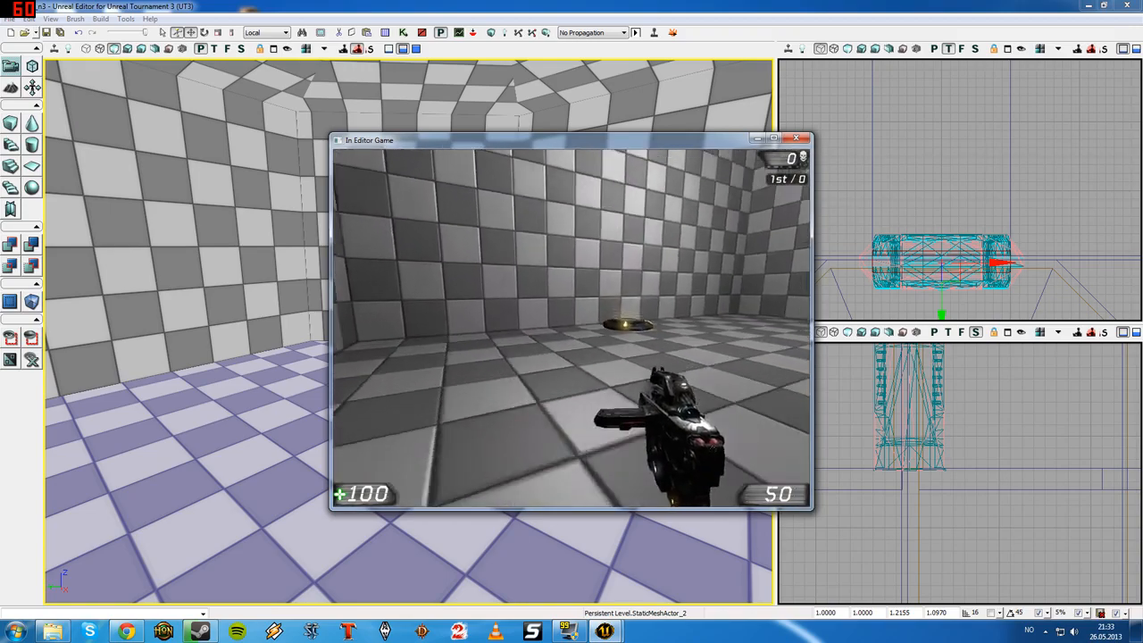
pyautogui.press('w')
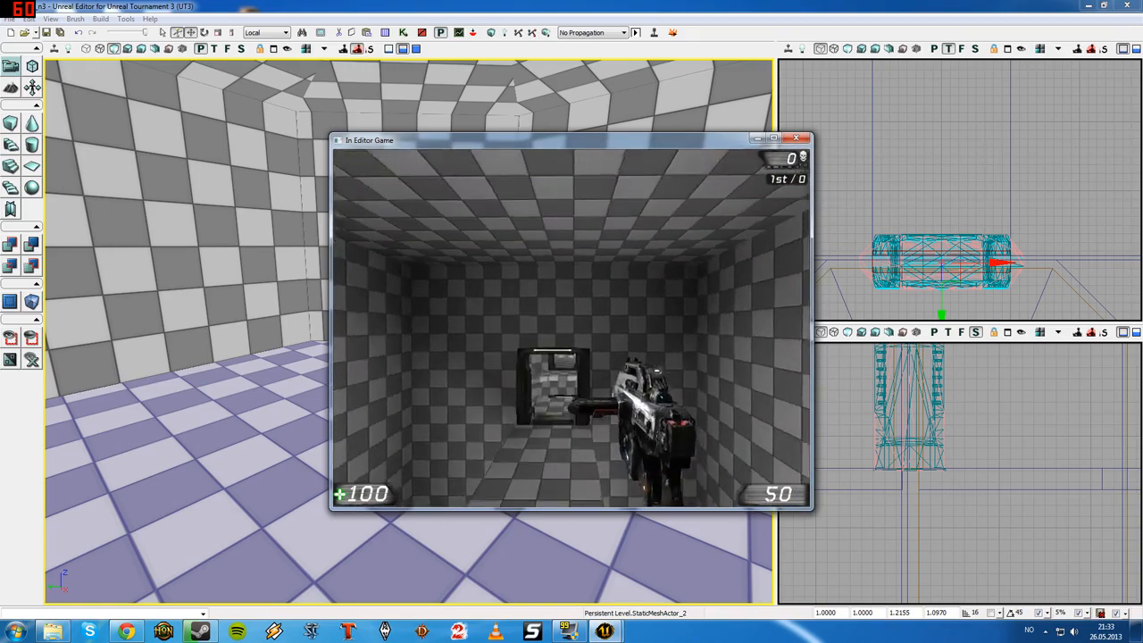
pyautogui.press('Escape')
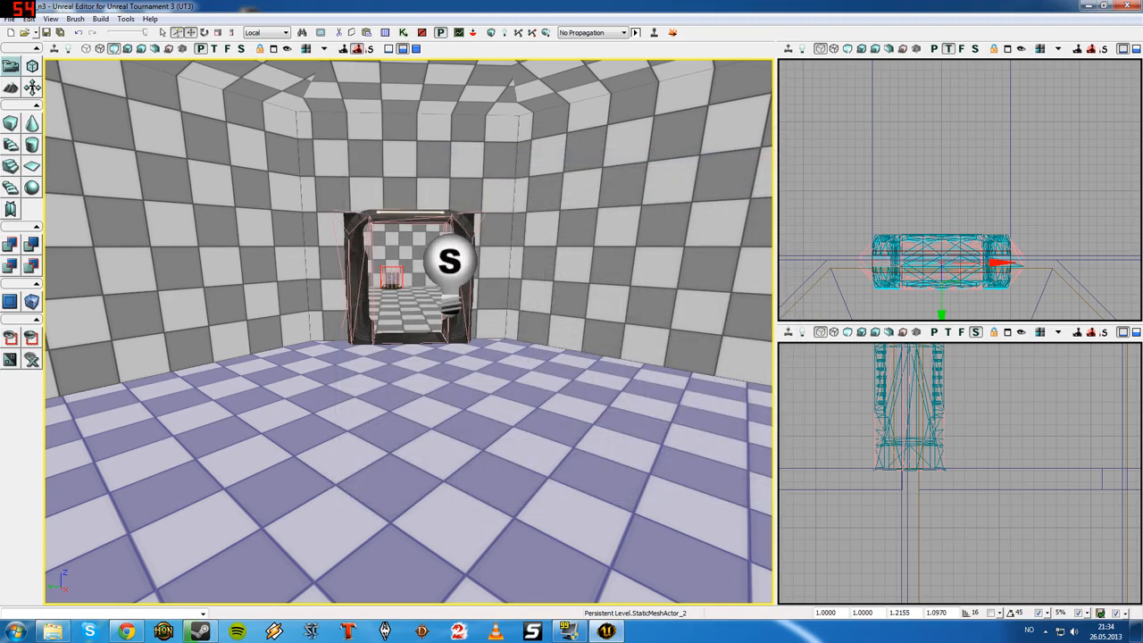
pyautogui.press('Escape')
# - Add the S_LT_Doors_SM_DoorWay04 mesh from the LT_Doors package as an InterpActor at the ground-floor doorway and close the Generic browser
pyautogui.moveTo(765, 491); pyautogui.dragTo(764, 439, button='right')
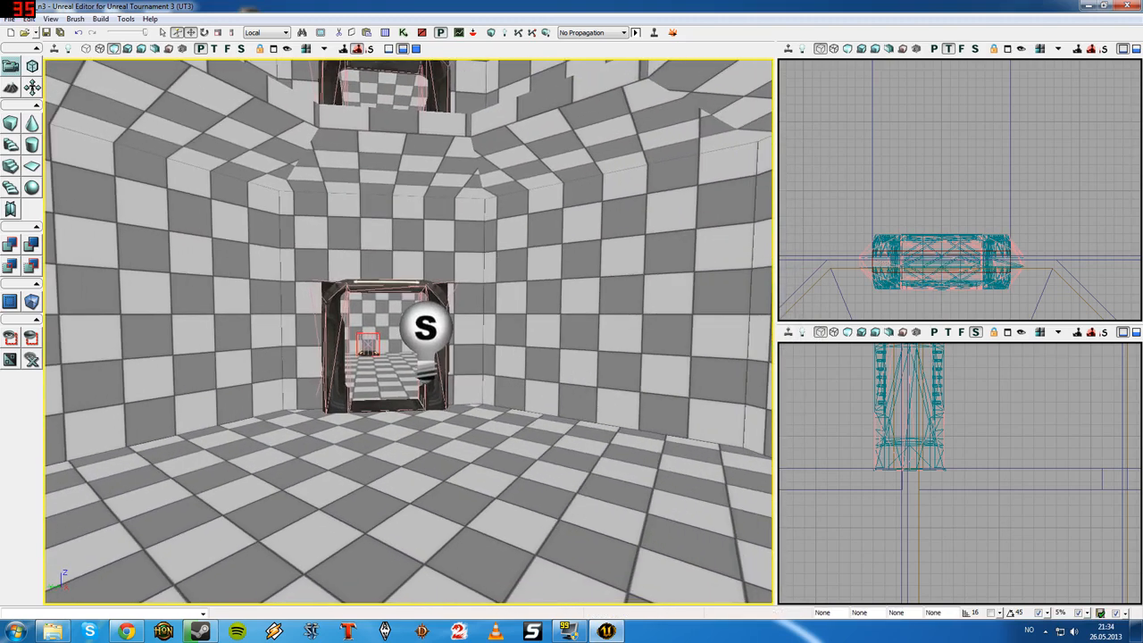
pyautogui.click(386, 34)
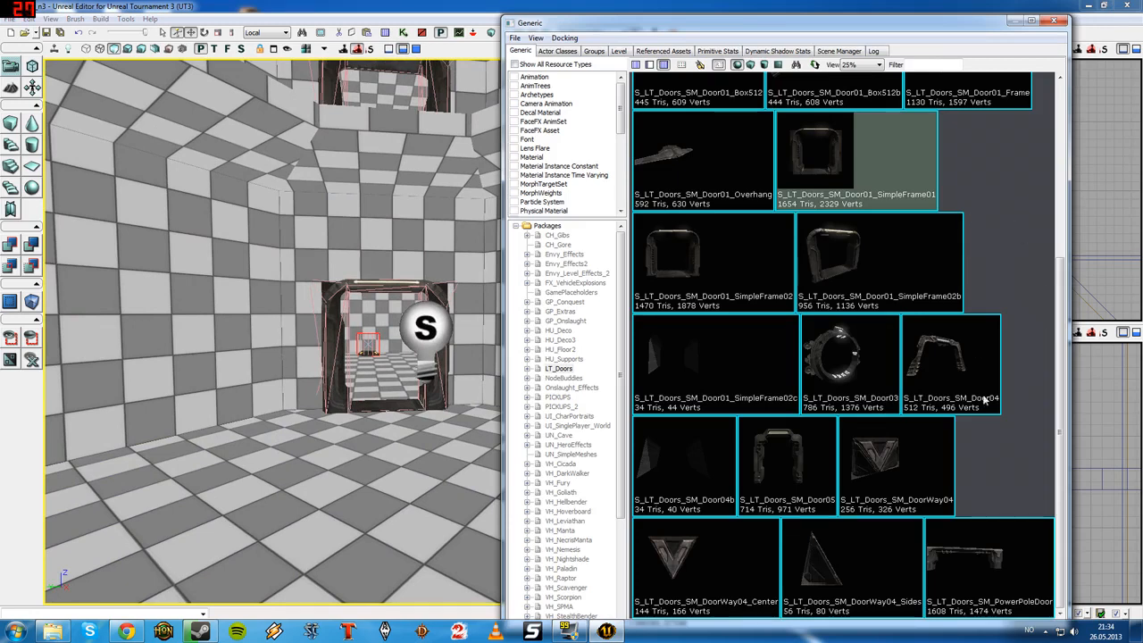
pyautogui.click(873, 473)
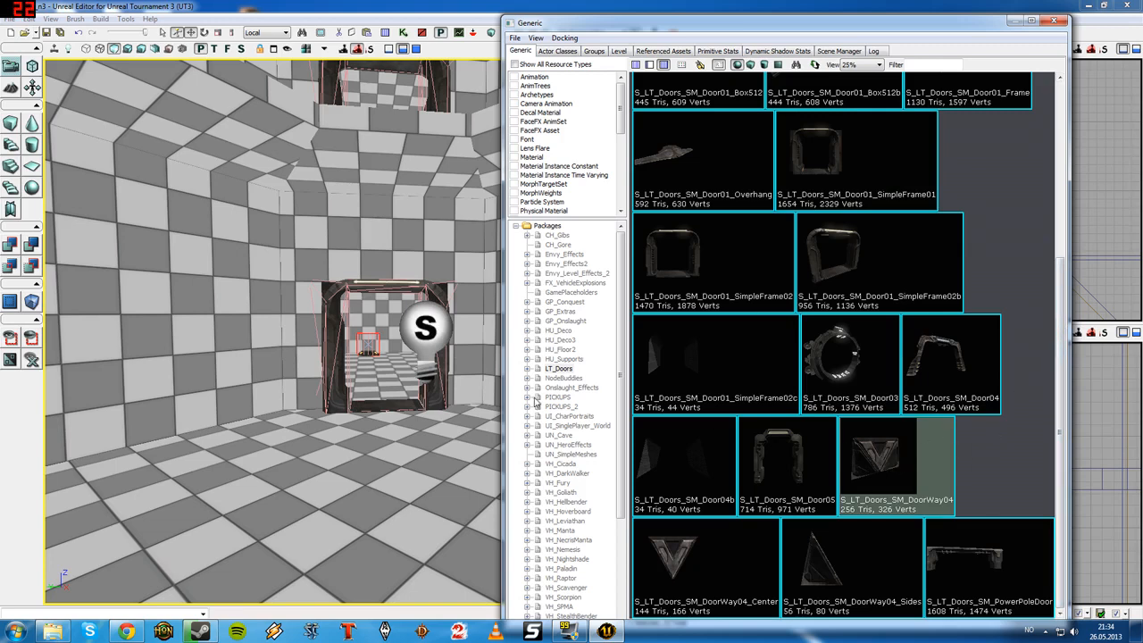
pyautogui.moveTo(388, 184); pyautogui.dragTo(388, 184, button='right')
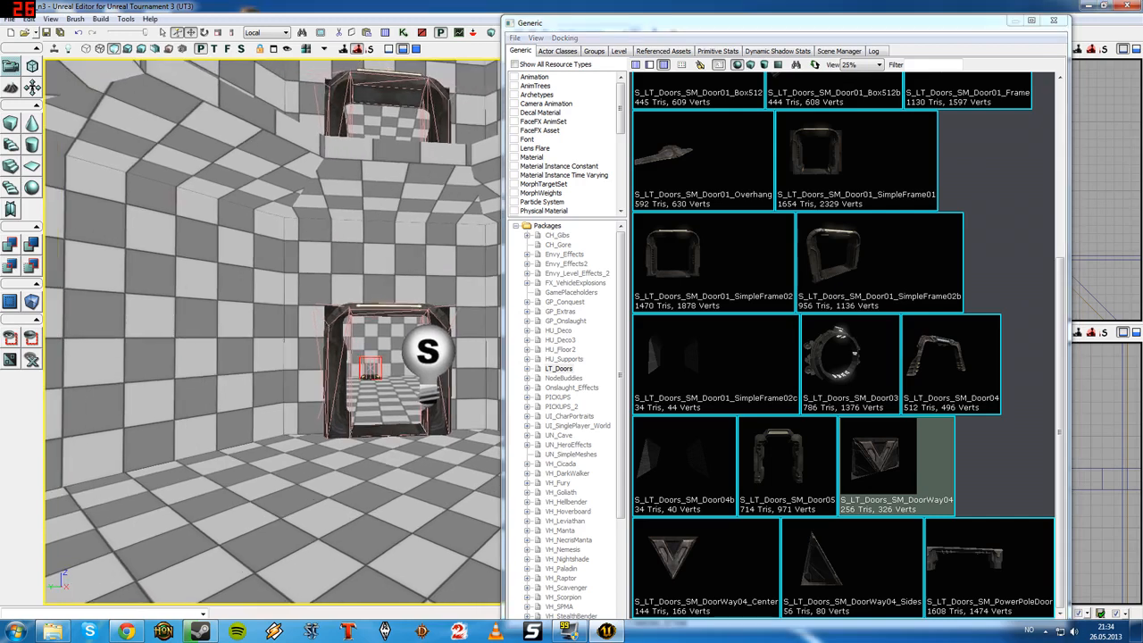
pyautogui.rightClick(387, 184)
pyautogui.moveTo(427, 595)
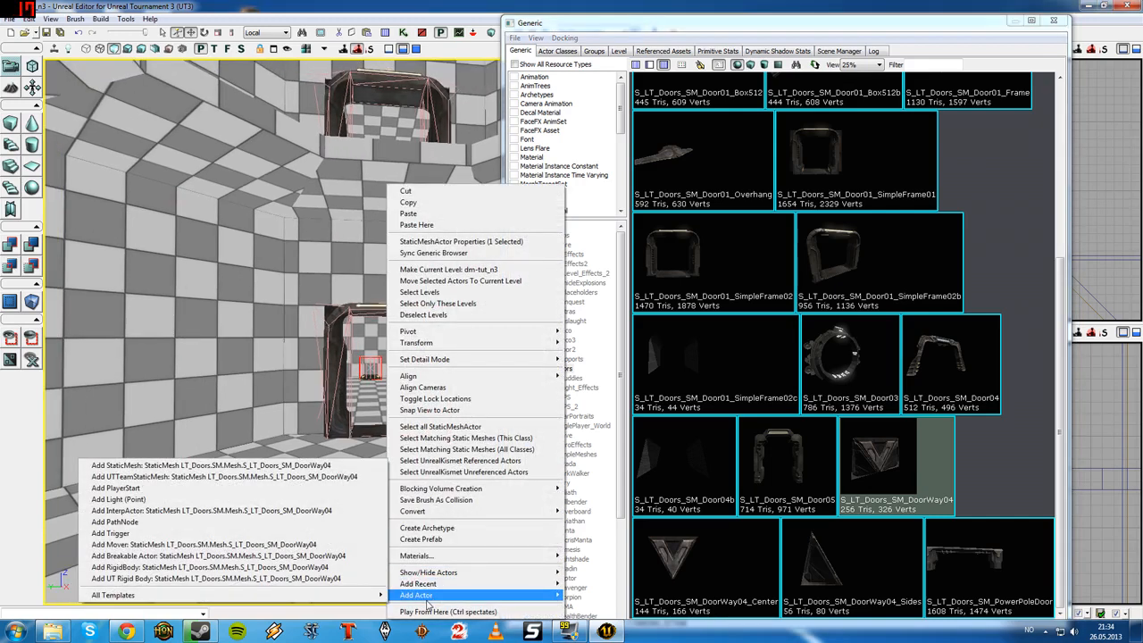
pyautogui.click(241, 510)
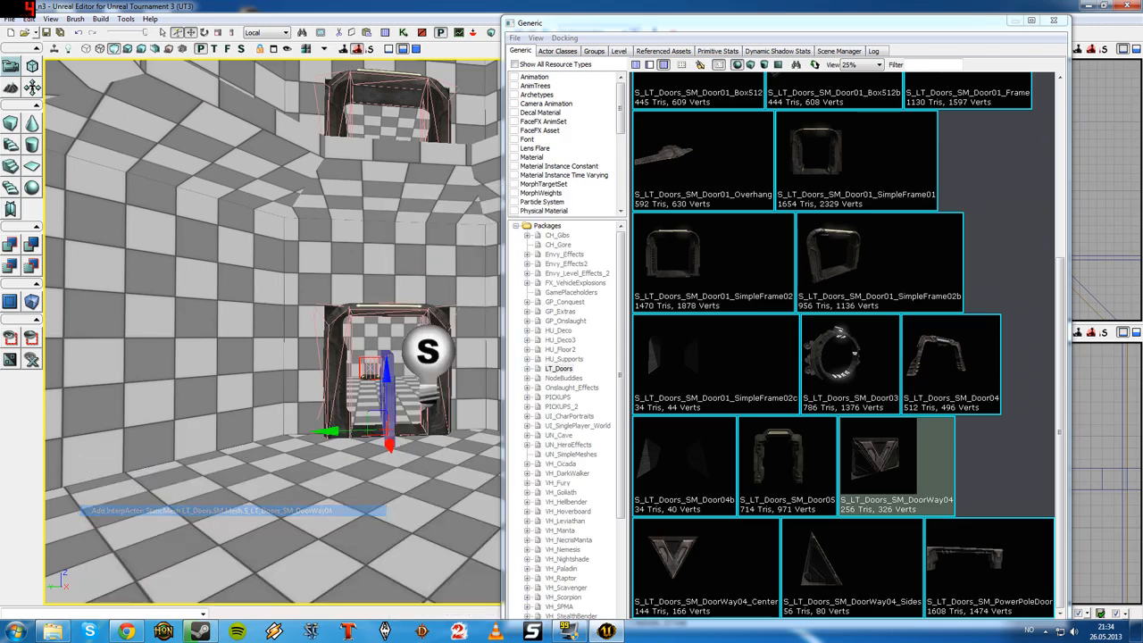
pyautogui.click(1055, 21)
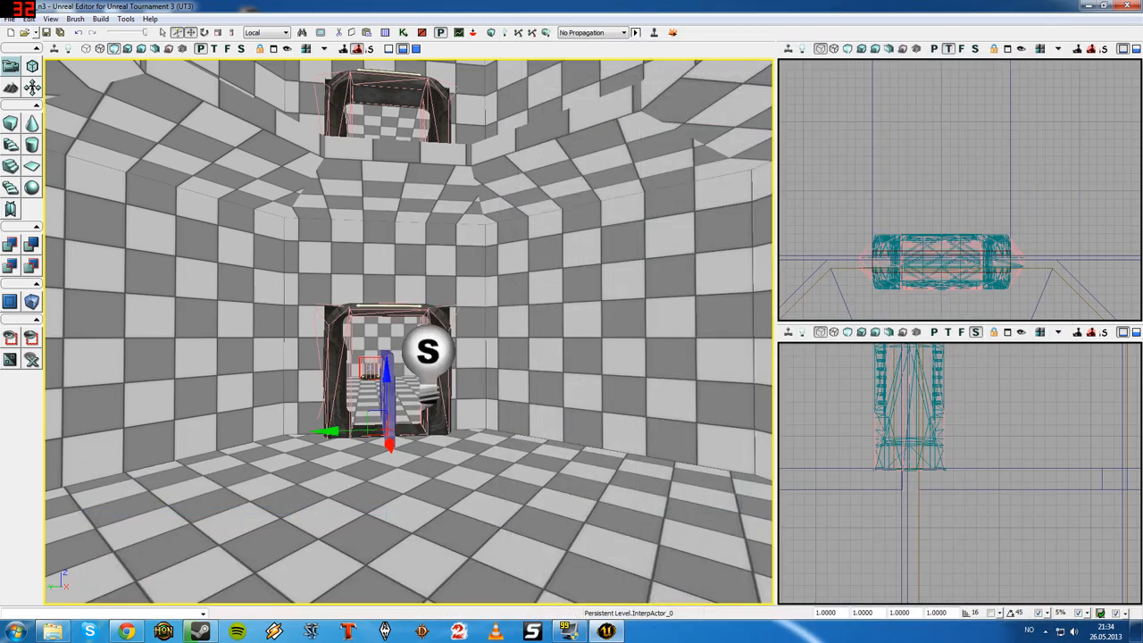
# - Rotate the door panel about its vertical axis so it faces across the doorway opening
pyautogui.moveTo(470, 238)
pyautogui.mouseDown(button='right')
pyautogui.moveTo(438, 219)
pyautogui.moveTo(460, 245)
pyautogui.moveTo(470, 237)
pyautogui.mouseUp(button='right')
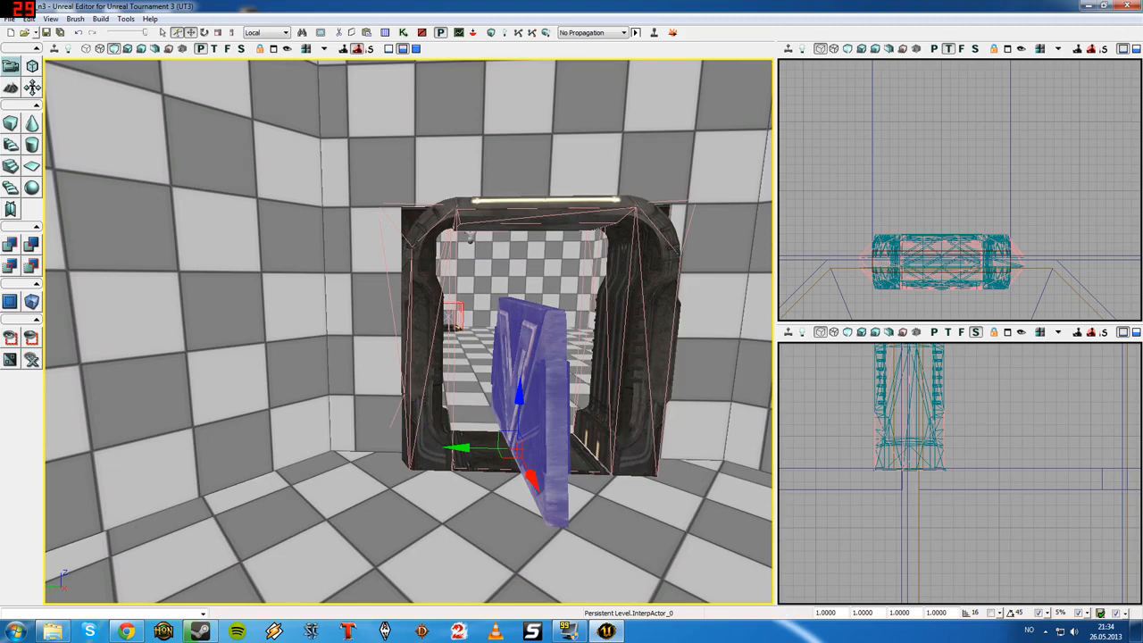
pyautogui.moveTo(447, 295); pyautogui.dragTo(473, 321)
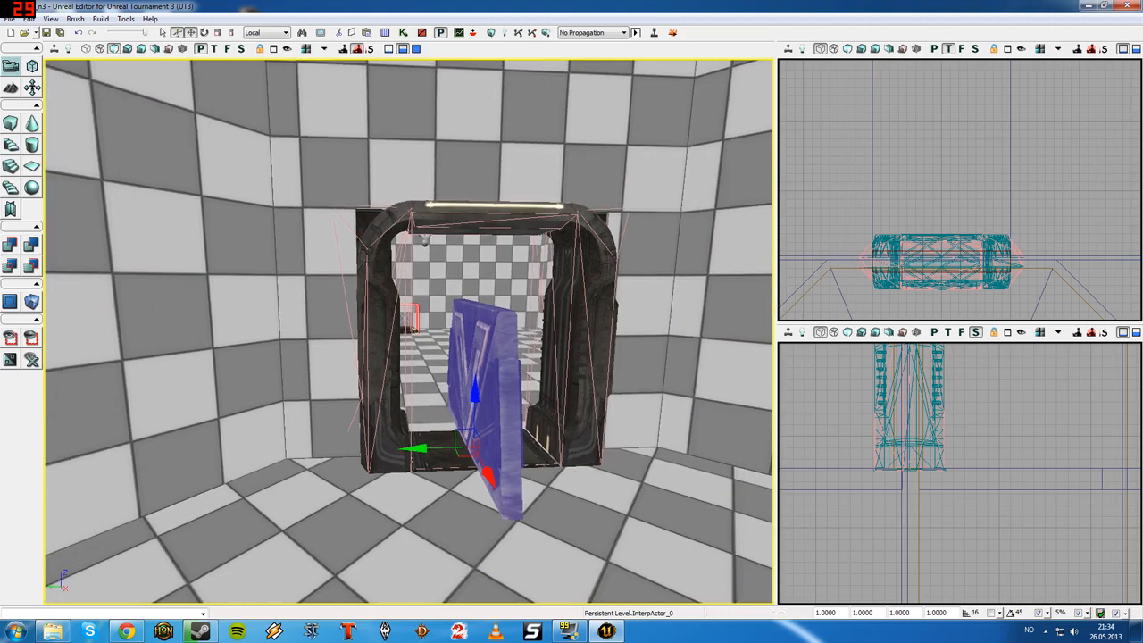
pyautogui.press('space')
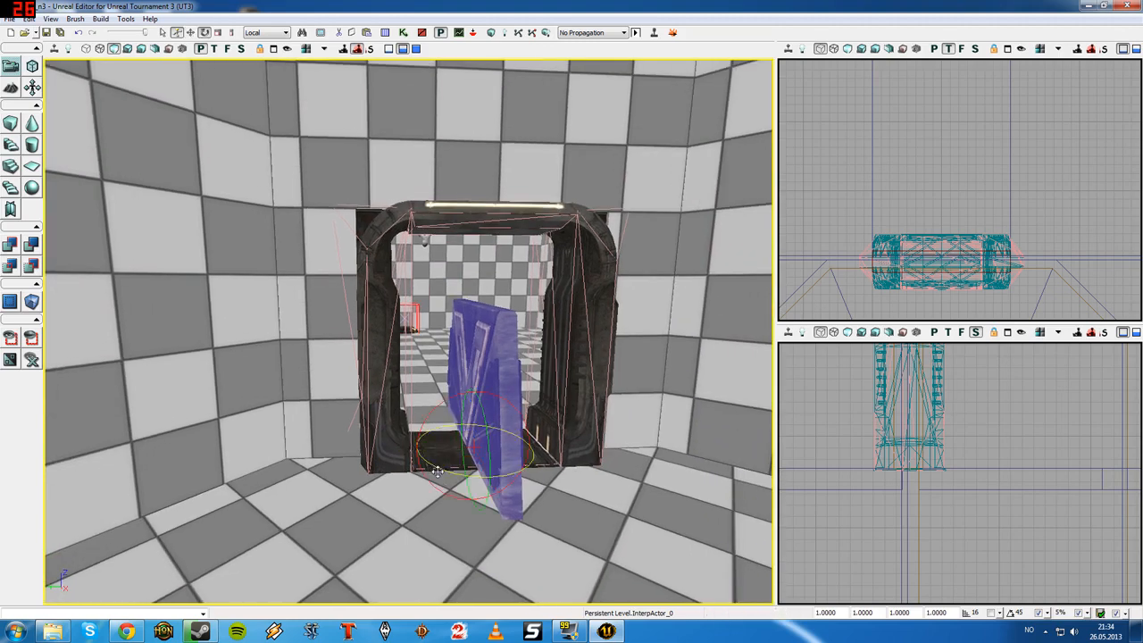
pyautogui.moveTo(436, 469)
pyautogui.mouseDown()
pyautogui.moveTo(500, 473)
pyautogui.moveTo(446, 471)
pyautogui.mouseUp()
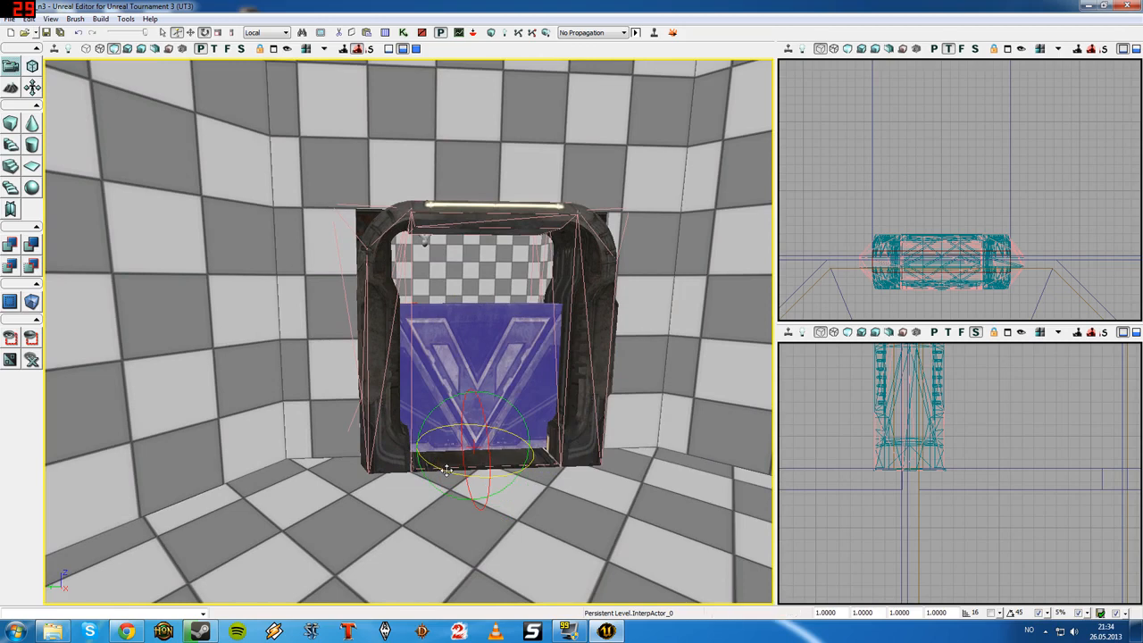
# - Scale the door panel non-uniformly to 1.4738 in Z for its height and 0.3764 in Y for its thickness
pyautogui.moveTo(447, 464); pyautogui.dragTo(474, 413, button='right')
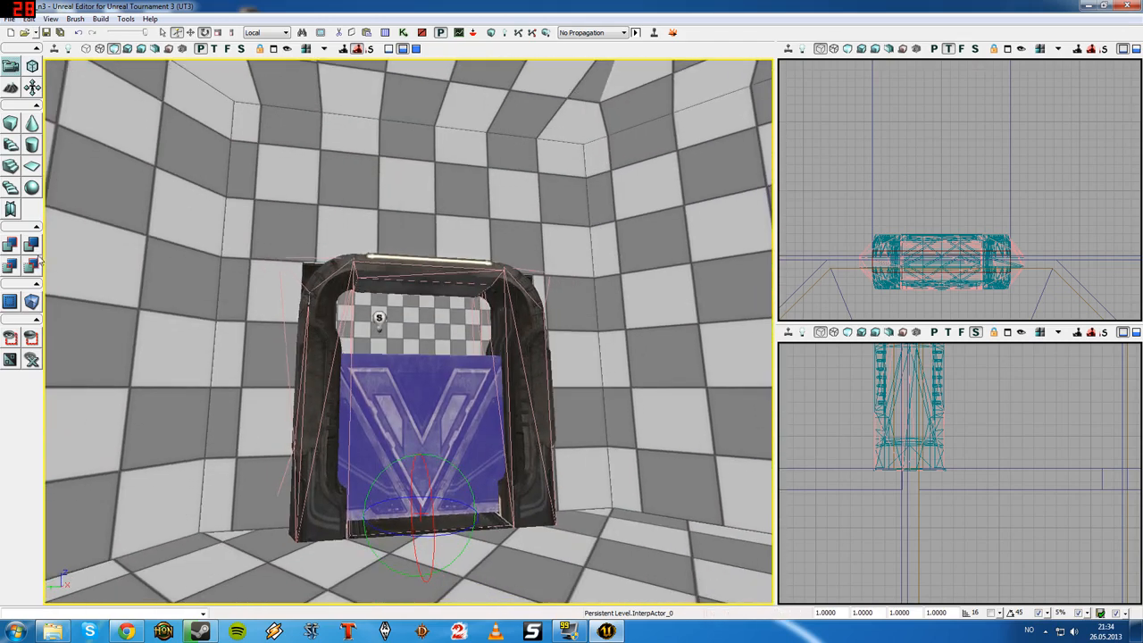
pyautogui.click(206, 33)
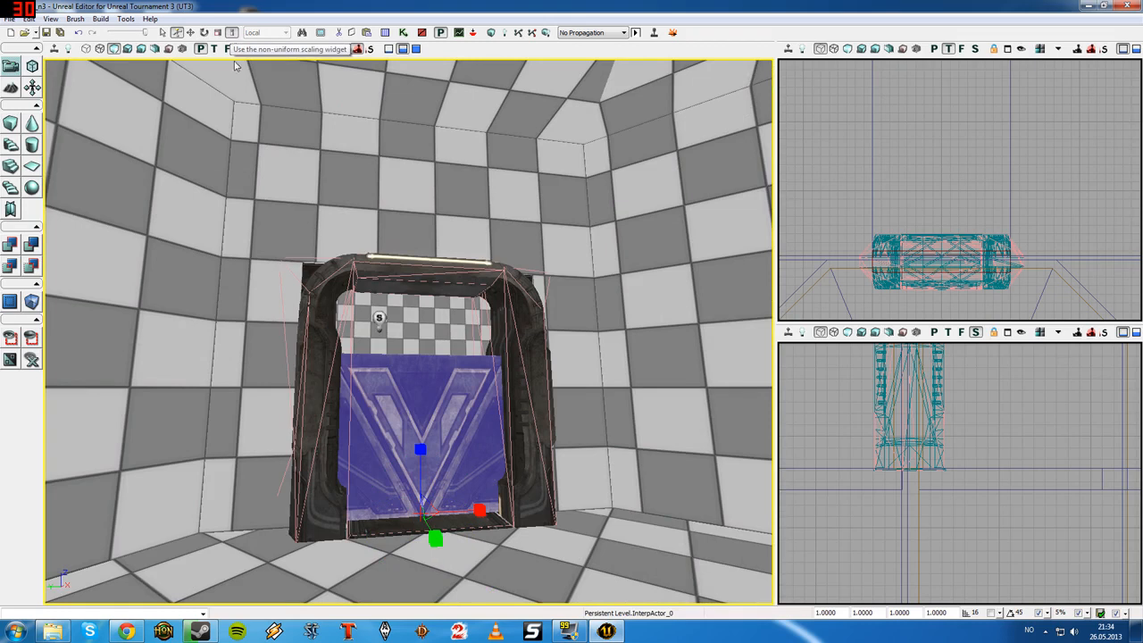
pyautogui.moveTo(421, 450)
pyautogui.mouseDown()
pyautogui.moveTo(420, 412)
pyautogui.moveTo(424, 452)
pyautogui.mouseUp()
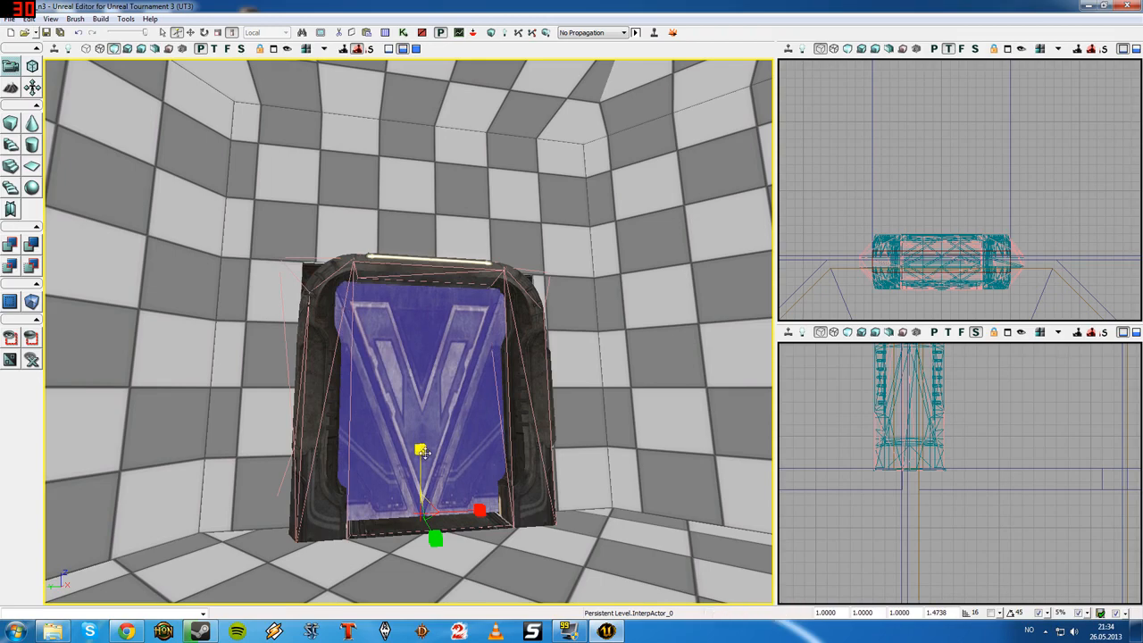
pyautogui.moveTo(438, 547); pyautogui.dragTo(491, 534, button='right')
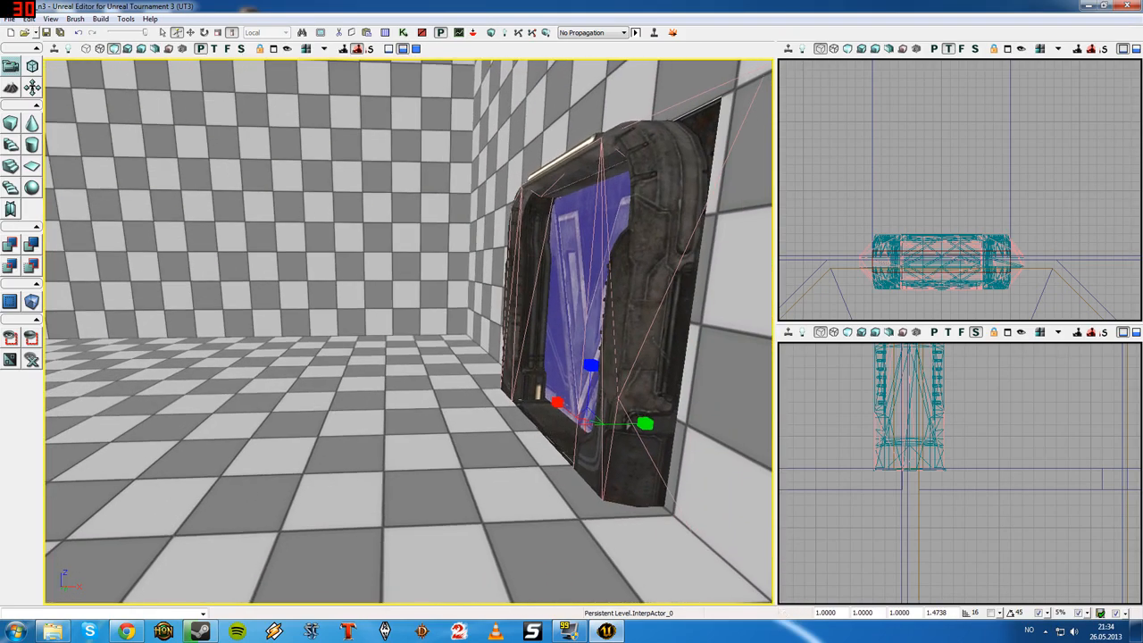
pyautogui.moveTo(645, 424); pyautogui.dragTo(645, 472)
pyautogui.moveTo(645, 472); pyautogui.dragTo(554, 464, button='right')
# - Rotate the door panel upside down within the plane of the doorway
pyautogui.press('space')
pyautogui.press('space')
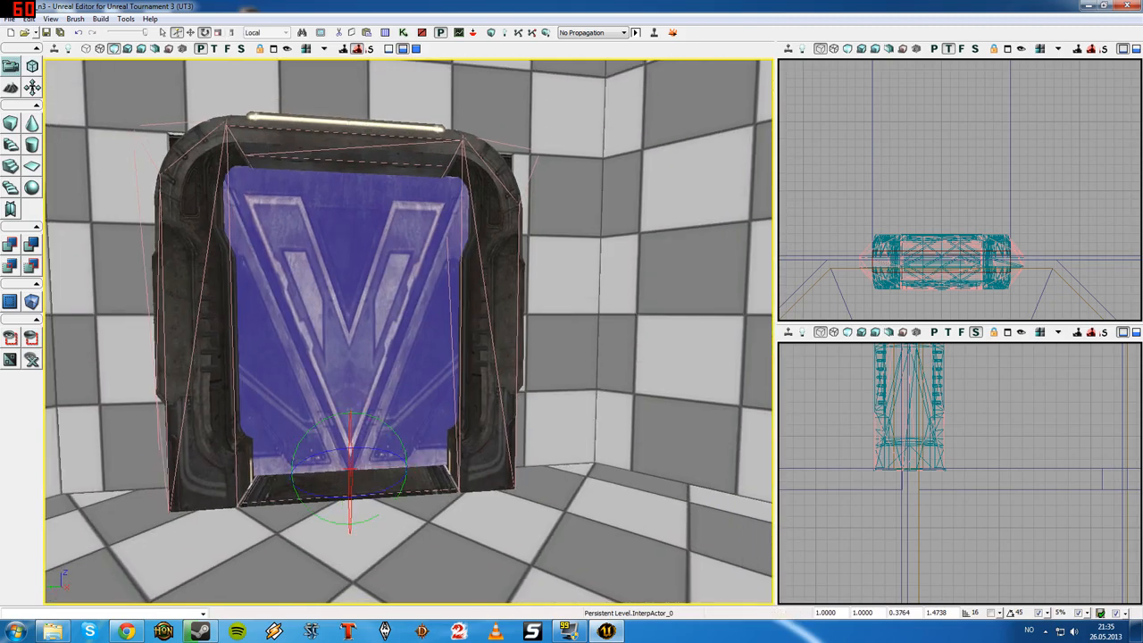
pyautogui.moveTo(356, 412); pyautogui.dragTo(241, 421)
pyautogui.moveTo(362, 413); pyautogui.dragTo(357, 418)
pyautogui.press('space')
pyautogui.press('space')
pyautogui.press('space')
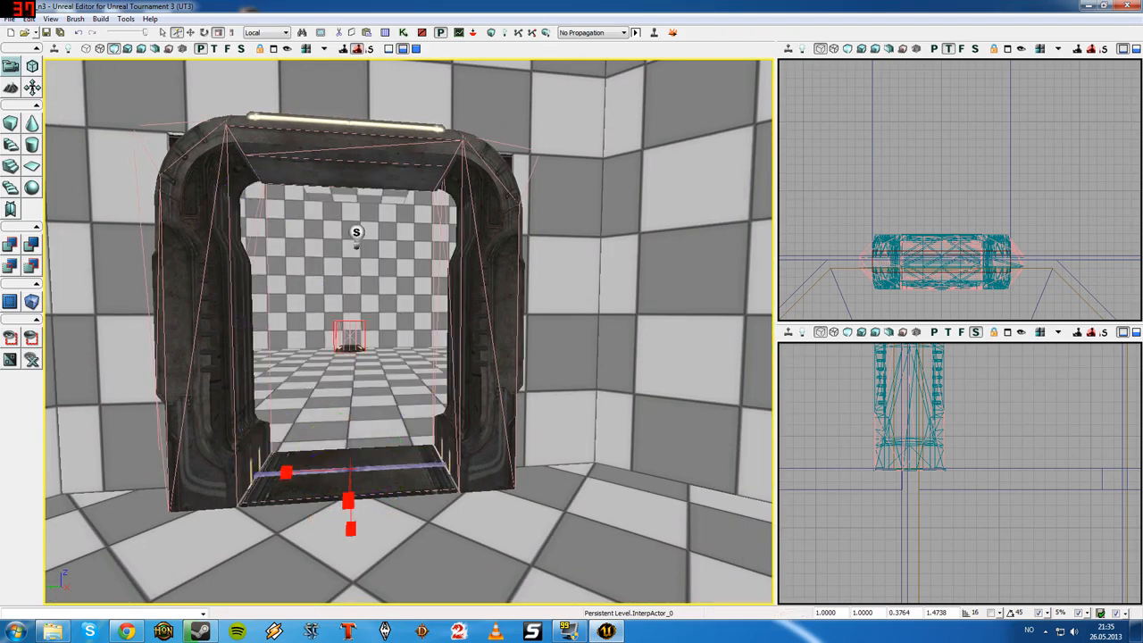
# - Raise the door panel about 232 units and fine-tune its height so it fills the doorway frame, leaving it deselected
pyautogui.moveTo(349, 530); pyautogui.dragTo(349, 246)
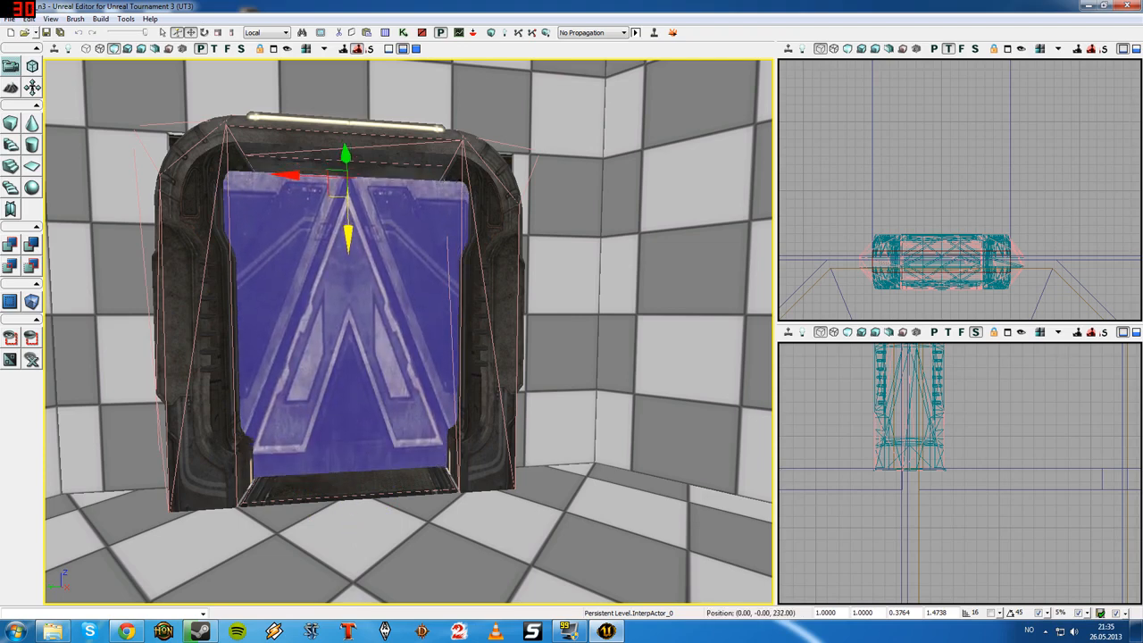
pyautogui.moveTo(349, 247); pyautogui.dragTo(270, 247, button='right')
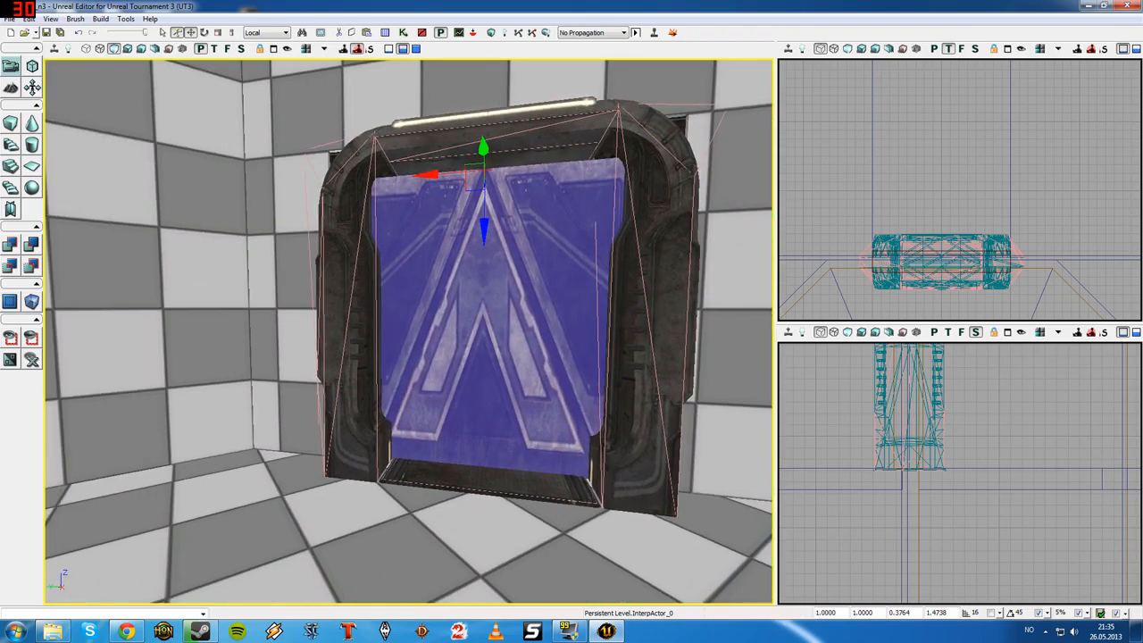
pyautogui.moveTo(485, 235)
pyautogui.mouseDown()
pyautogui.moveTo(484, 32)
pyautogui.moveTo(480, 590)
pyautogui.moveTo(479, 222)
pyautogui.moveTo(483, 234)
pyautogui.mouseUp()
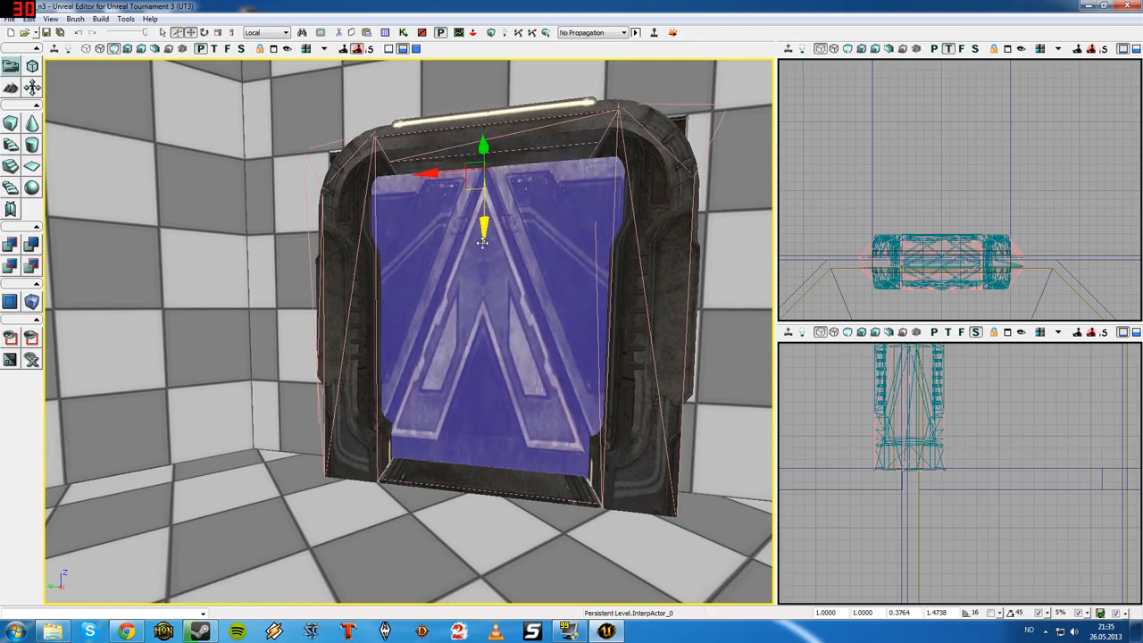
pyautogui.moveTo(483, 234); pyautogui.dragTo(506, 227, button='right')
pyautogui.moveTo(506, 228); pyautogui.dragTo(506, 300)
pyautogui.moveTo(505, 299); pyautogui.dragTo(518, 353, button='right')
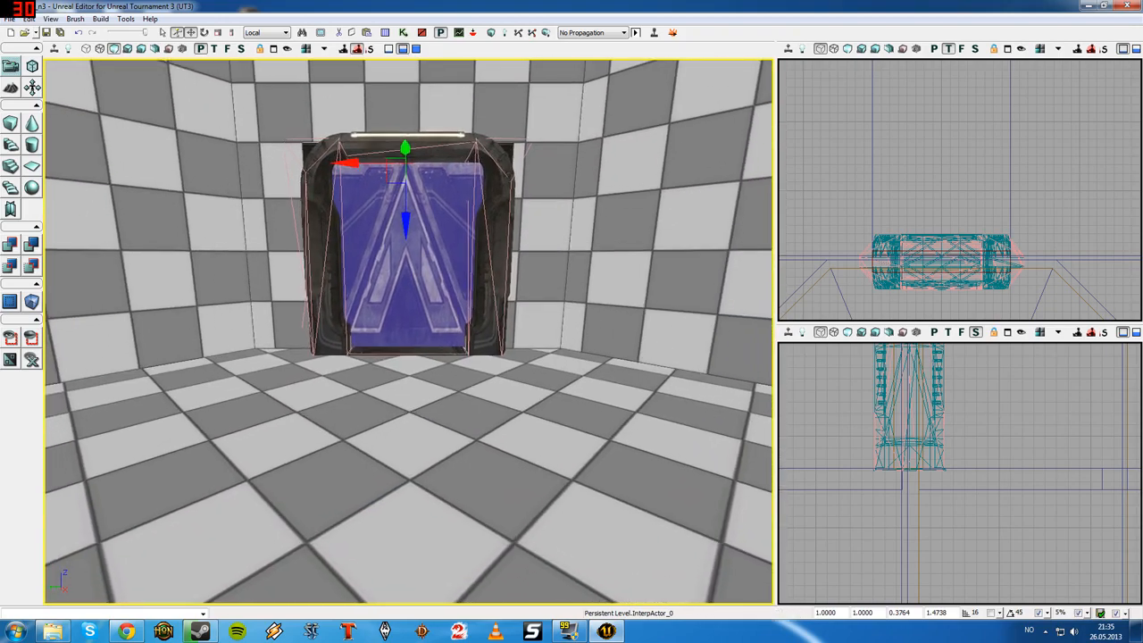
pyautogui.click(500, 419)
pyautogui.click(501, 420)
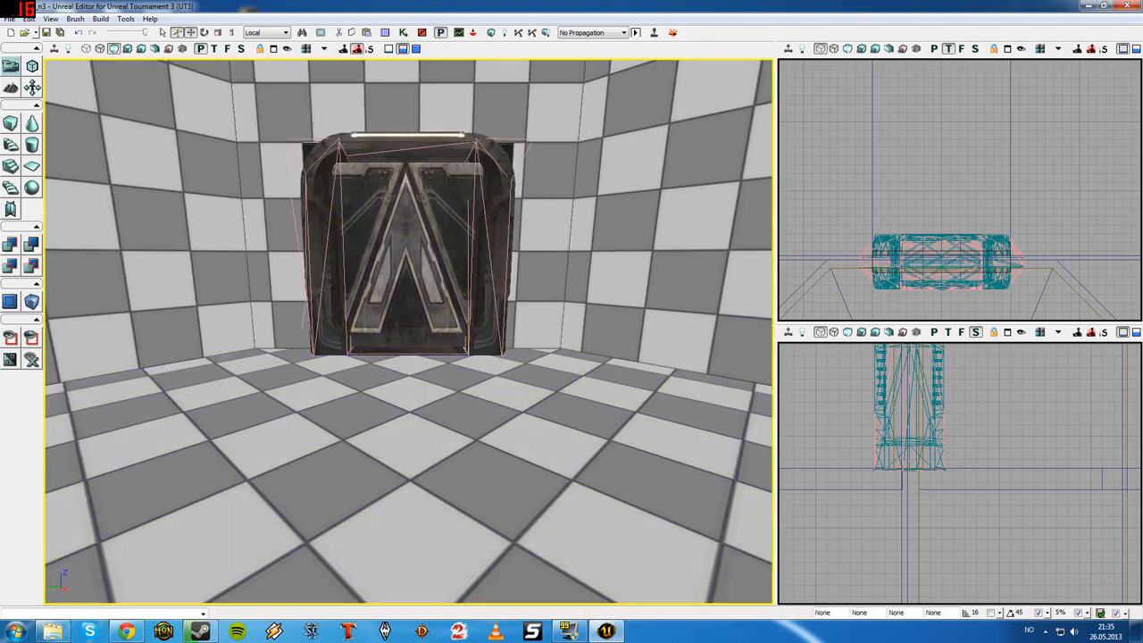
pyautogui.click(404, 33)
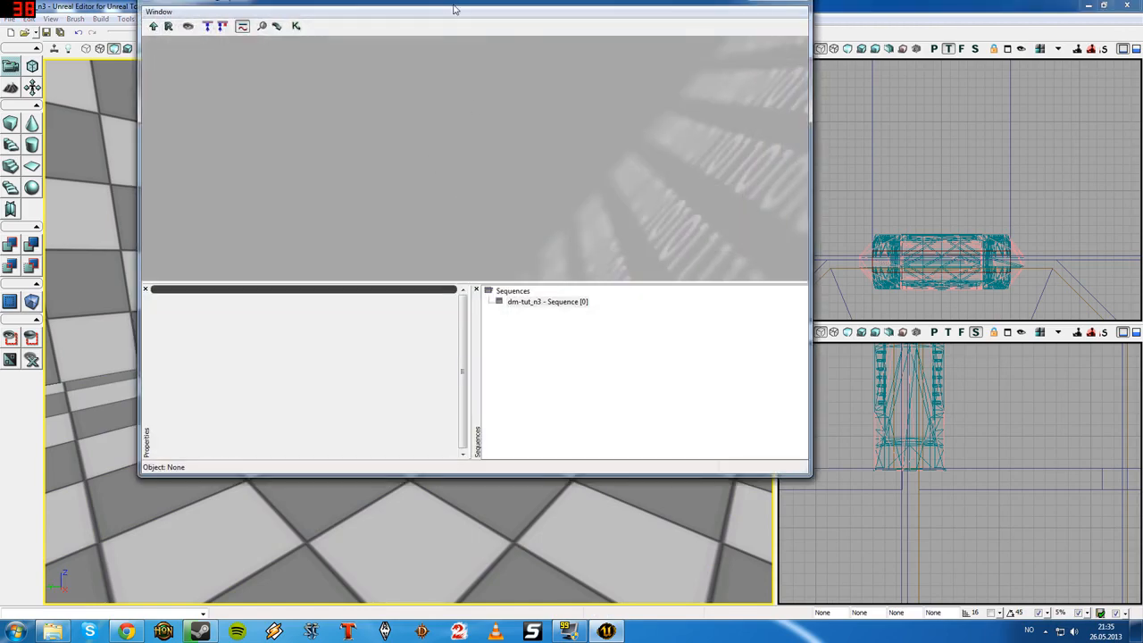
pyautogui.moveTo(455, 7); pyautogui.dragTo(491, 109)
pyautogui.click(836, 108)
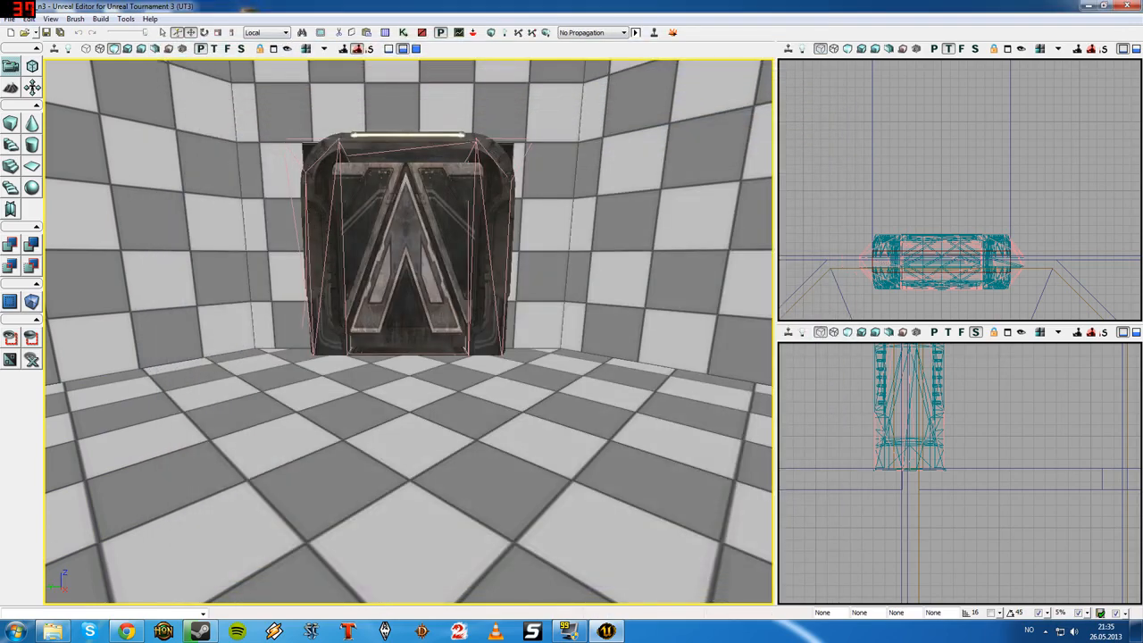
# - Add a Trigger actor on the floor in front of the door panel and shift it along its X axis at the door
pyautogui.moveTo(554, 268); pyautogui.dragTo(571, 375, button='right')
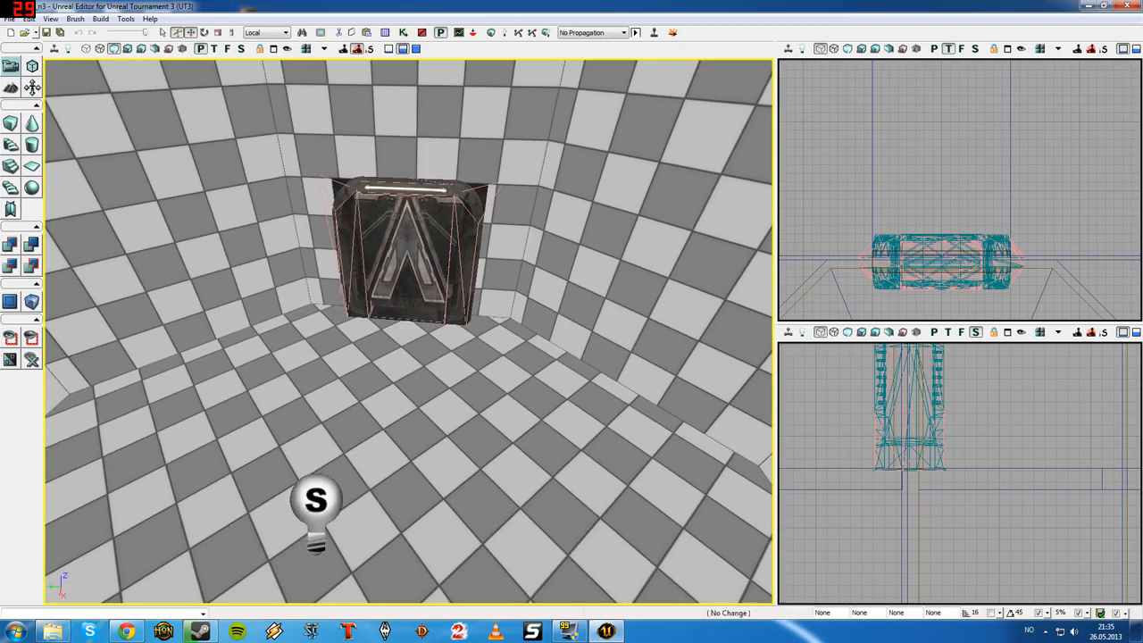
pyautogui.rightClick(410, 334)
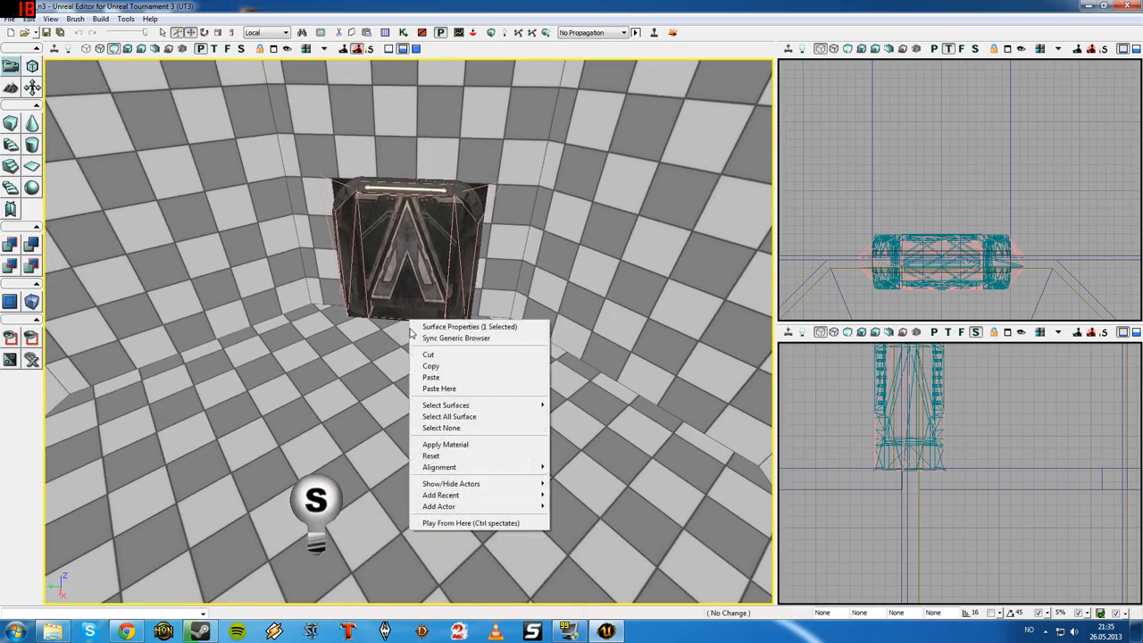
pyautogui.moveTo(450, 509)
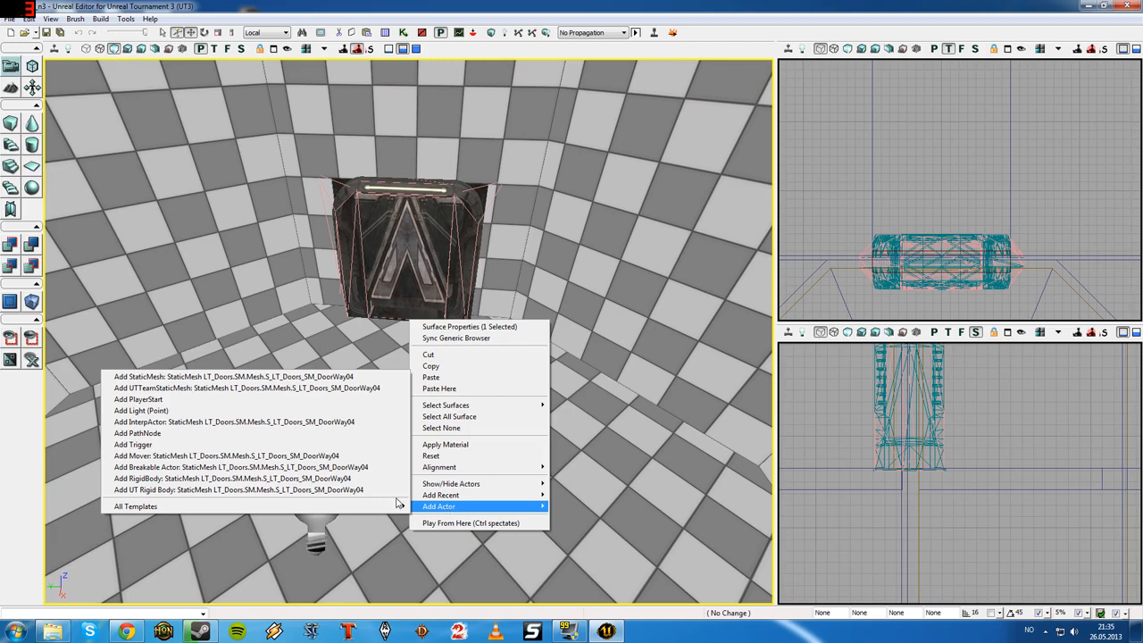
pyautogui.click(134, 445)
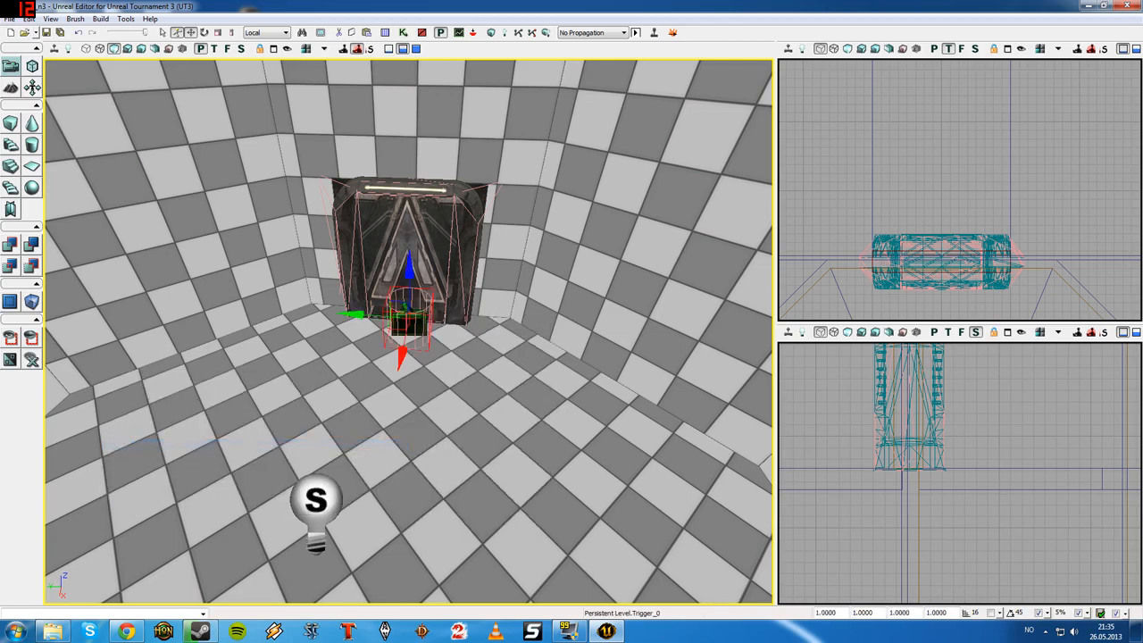
pyautogui.moveTo(268, 420); pyautogui.dragTo(214, 438, button='right')
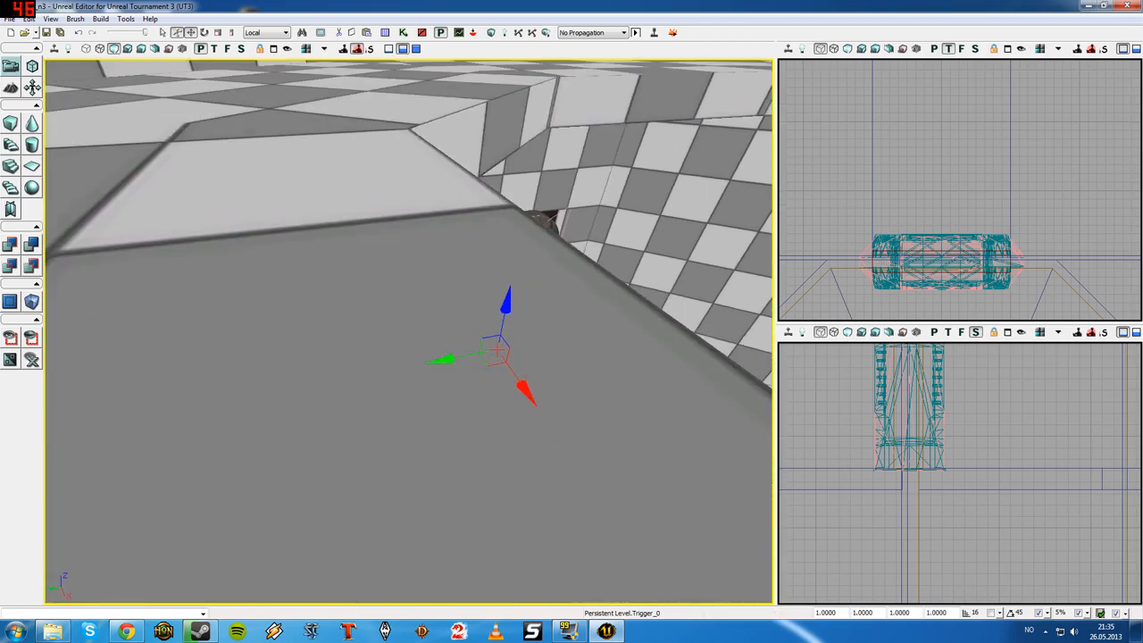
pyautogui.moveTo(393, 357); pyautogui.dragTo(419, 384, button='right')
pyautogui.moveTo(432, 365); pyautogui.dragTo(415, 332)
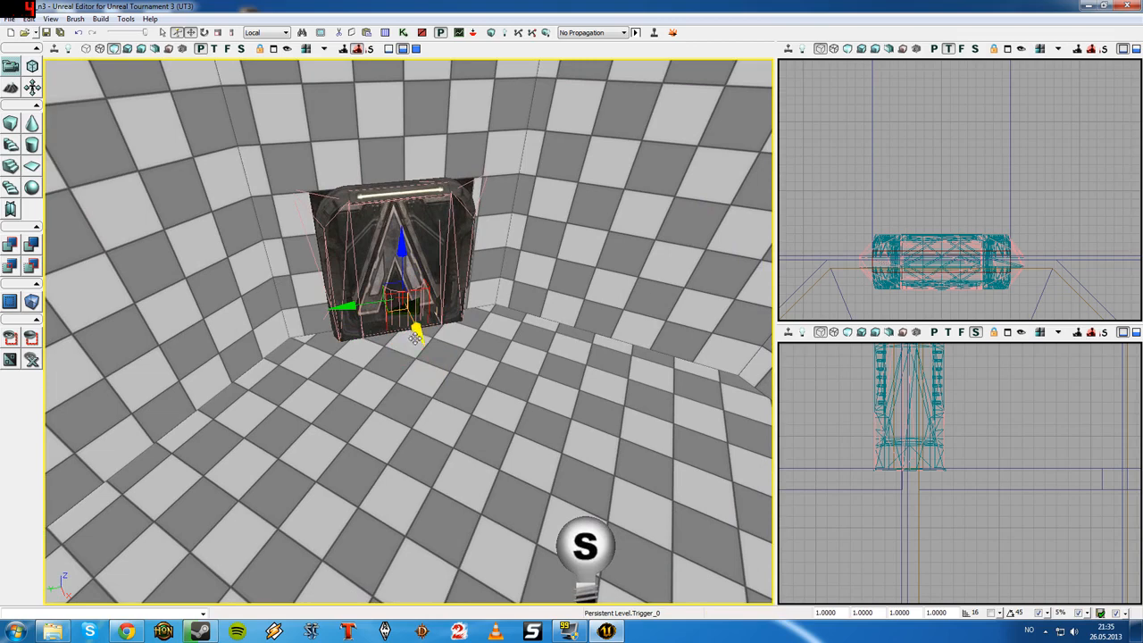
# - Set the CollisionRadius of the trigger's collision component to 200
pyautogui.press('F4')
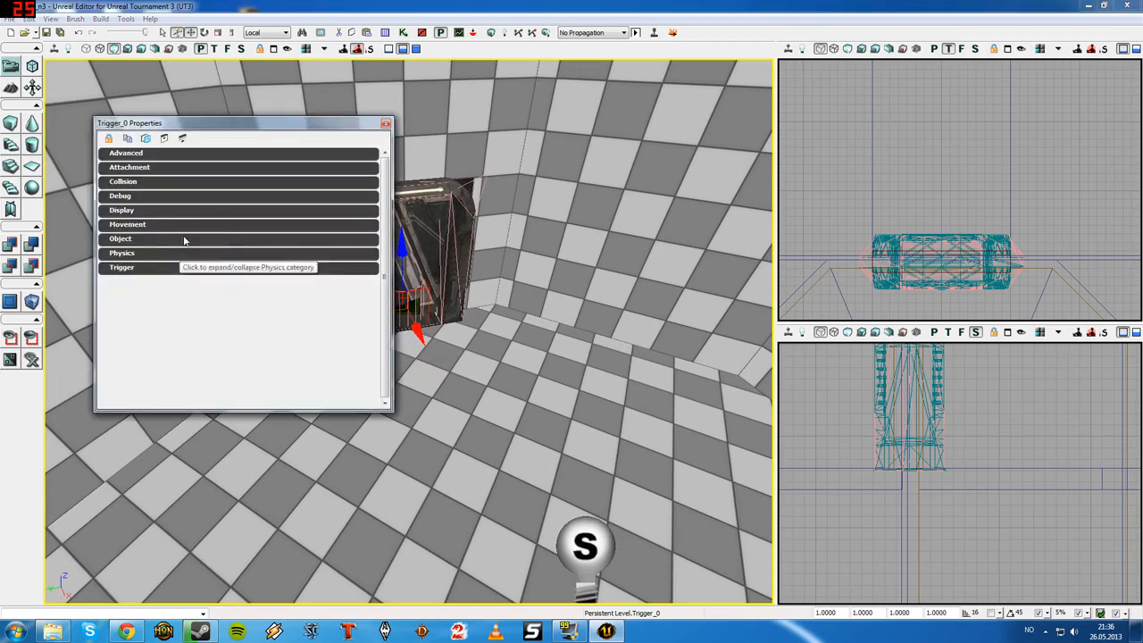
pyautogui.click(146, 183)
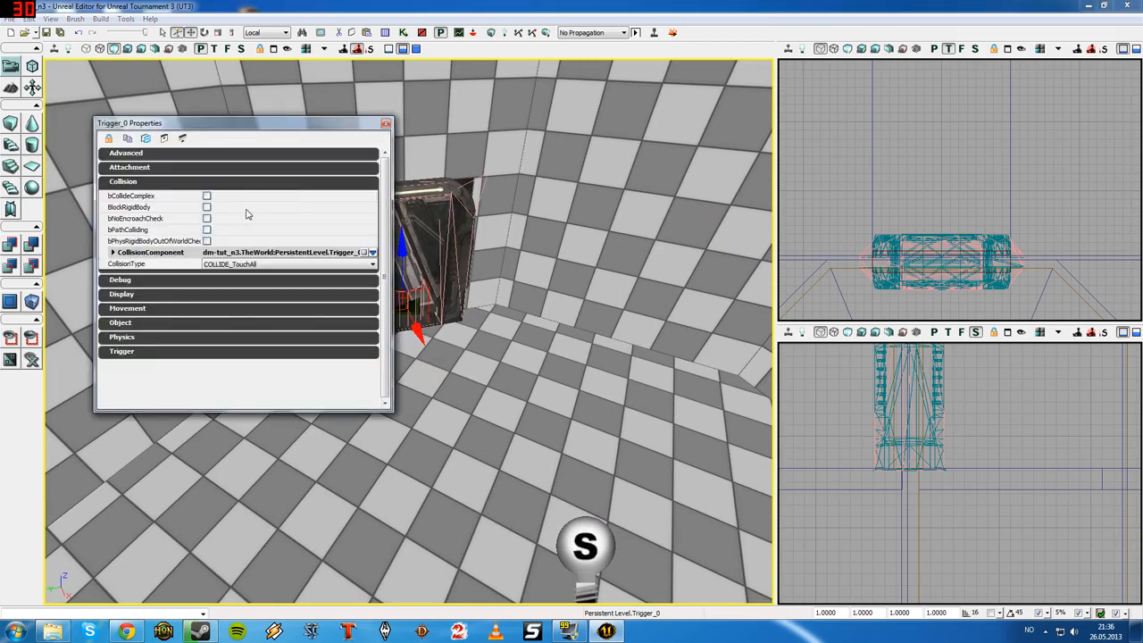
pyautogui.click(114, 253)
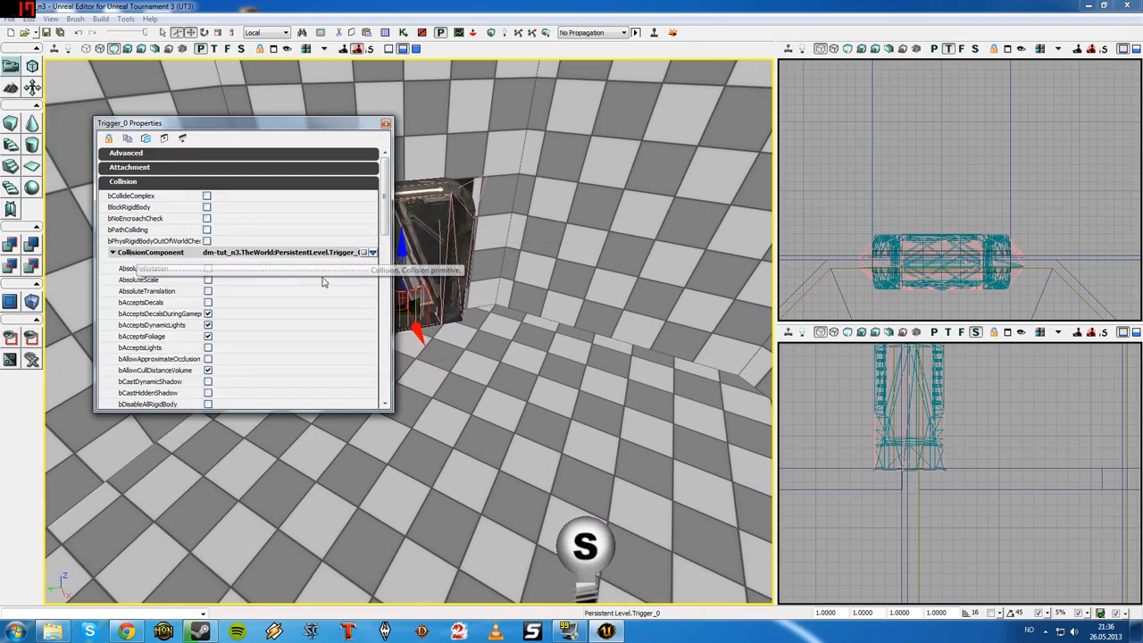
pyautogui.moveTo(388, 225); pyautogui.dragTo(387, 323)
pyautogui.click(208, 293)
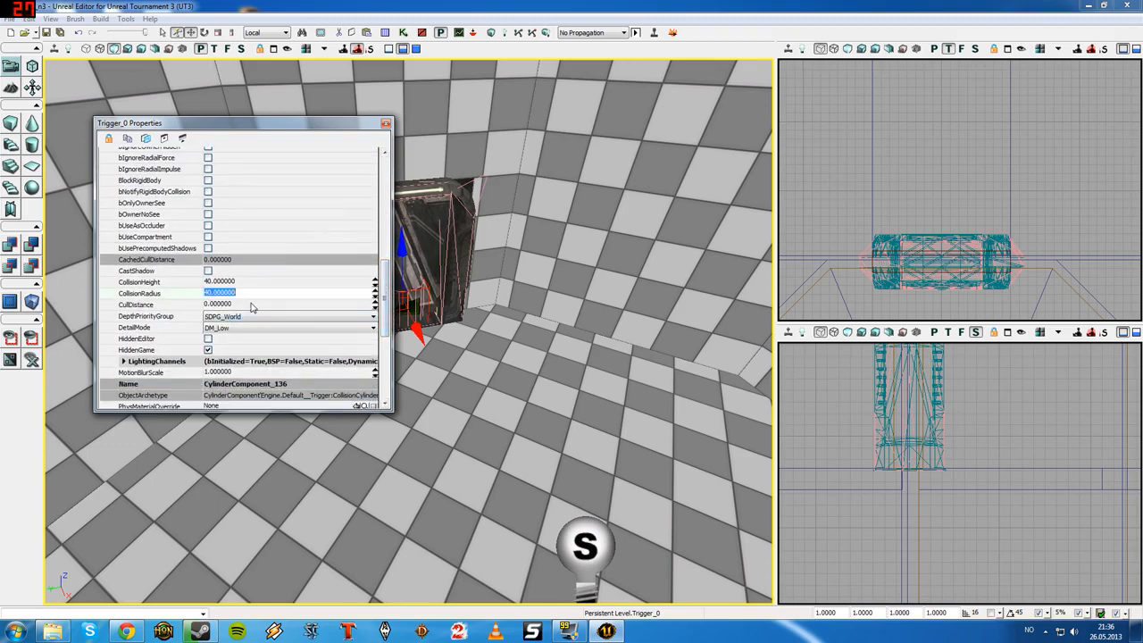
pyautogui.write('200')
pyautogui.press('Return')
# - Set the trigger's CollisionHeight to 100 and raise the trigger about 57 units above the floor
pyautogui.click(217, 283)
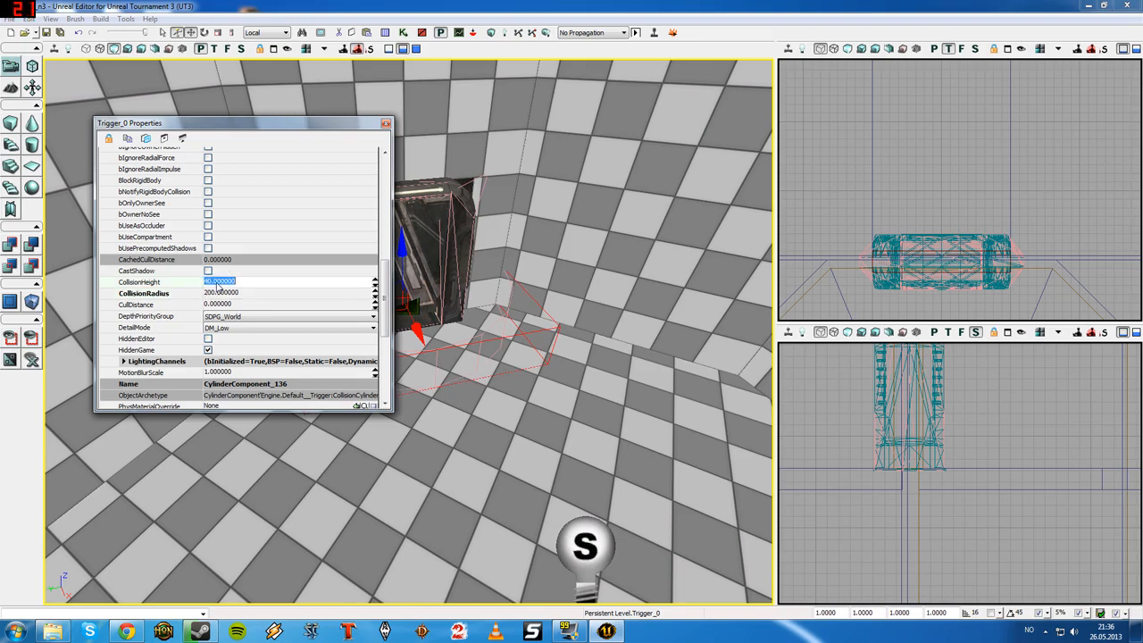
pyautogui.write('1.')
pyautogui.write('00')
pyautogui.press('Return')
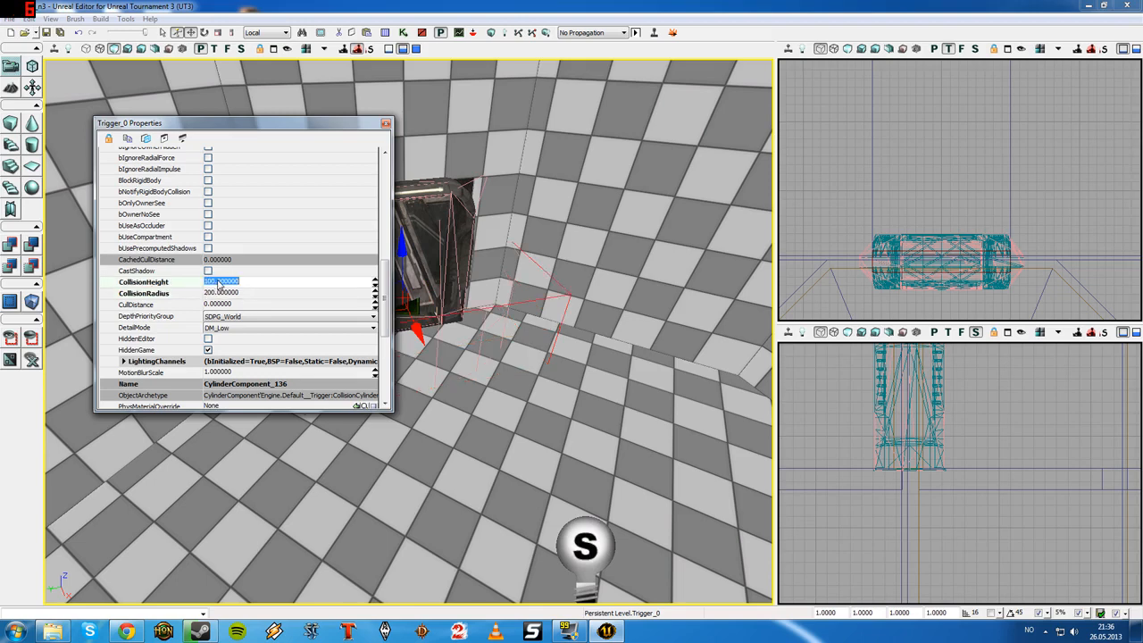
pyautogui.click(385, 122)
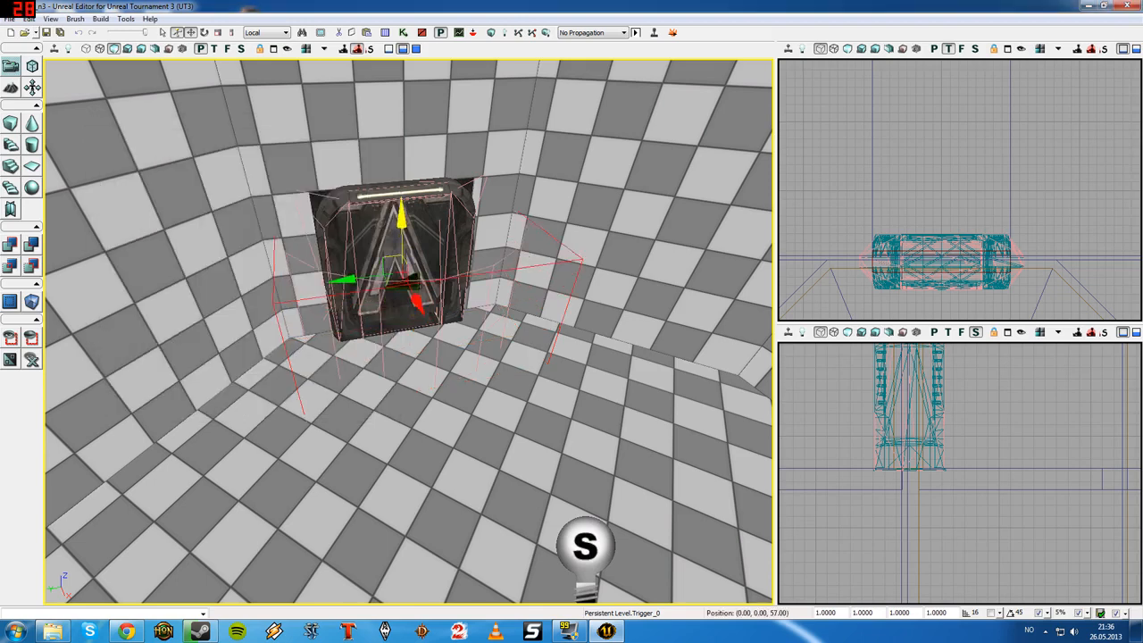
pyautogui.moveTo(402, 215); pyautogui.dragTo(402, 215)
pyautogui.moveTo(402, 215)
pyautogui.mouseDown(button='right')
pyautogui.moveTo(401, 198)
pyautogui.moveTo(353, 183)
pyautogui.moveTo(403, 208)
pyautogui.mouseUp(button='right')
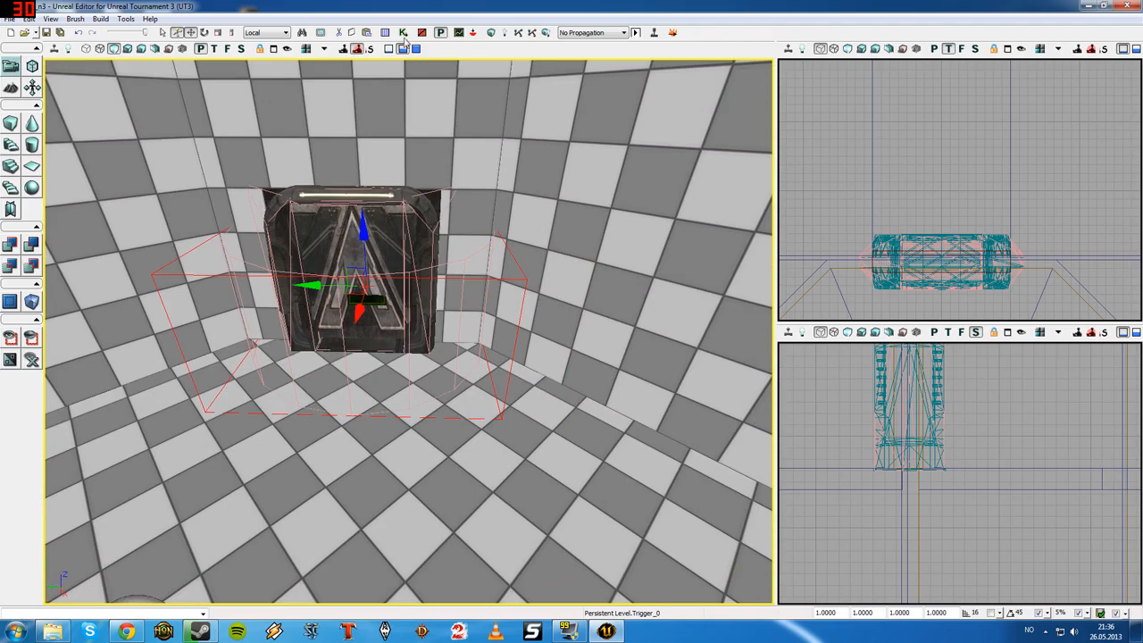
# - Create a Touch event for the selected trigger in the level's Kismet main sequence
pyautogui.click(403, 33)
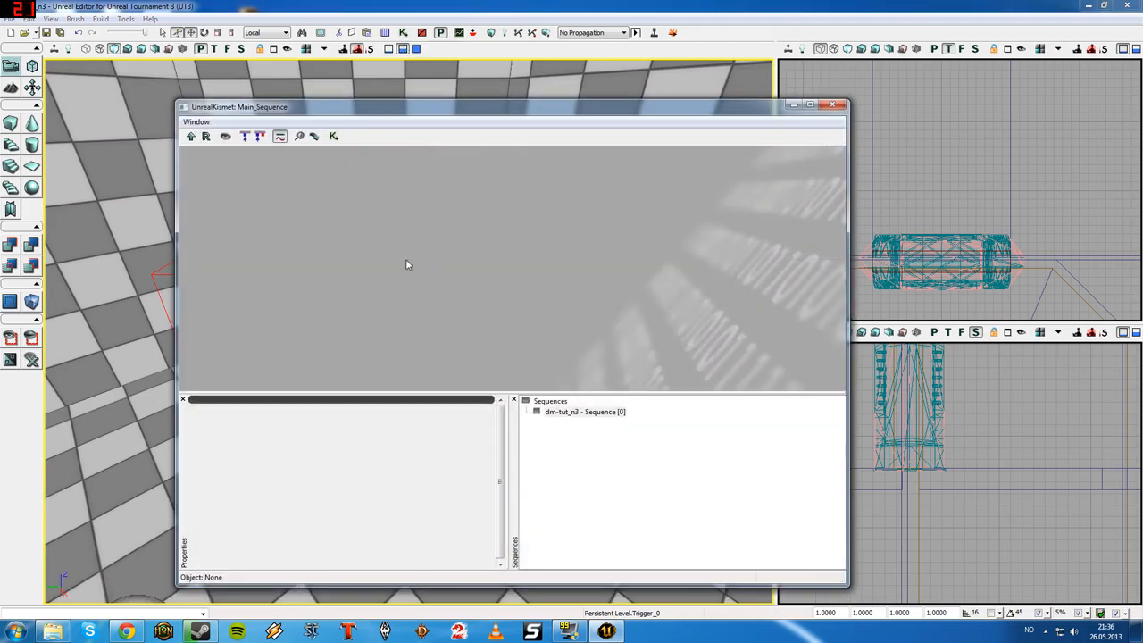
pyautogui.moveTo(421, 112); pyautogui.dragTo(611, 136)
pyautogui.rightClick(483, 256)
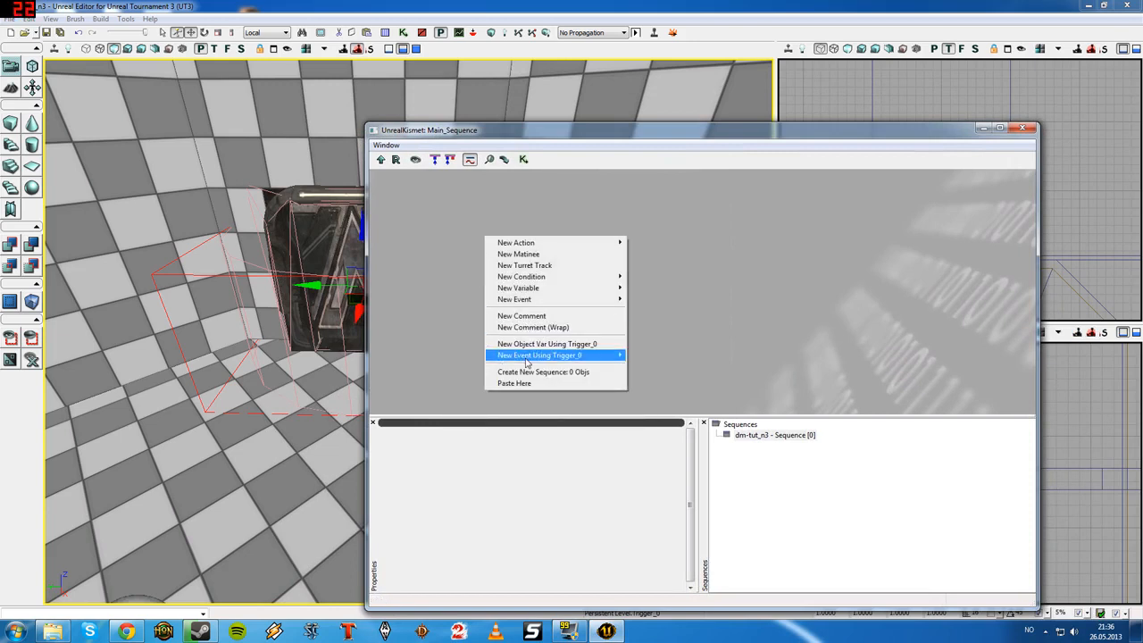
pyautogui.moveTo(529, 360)
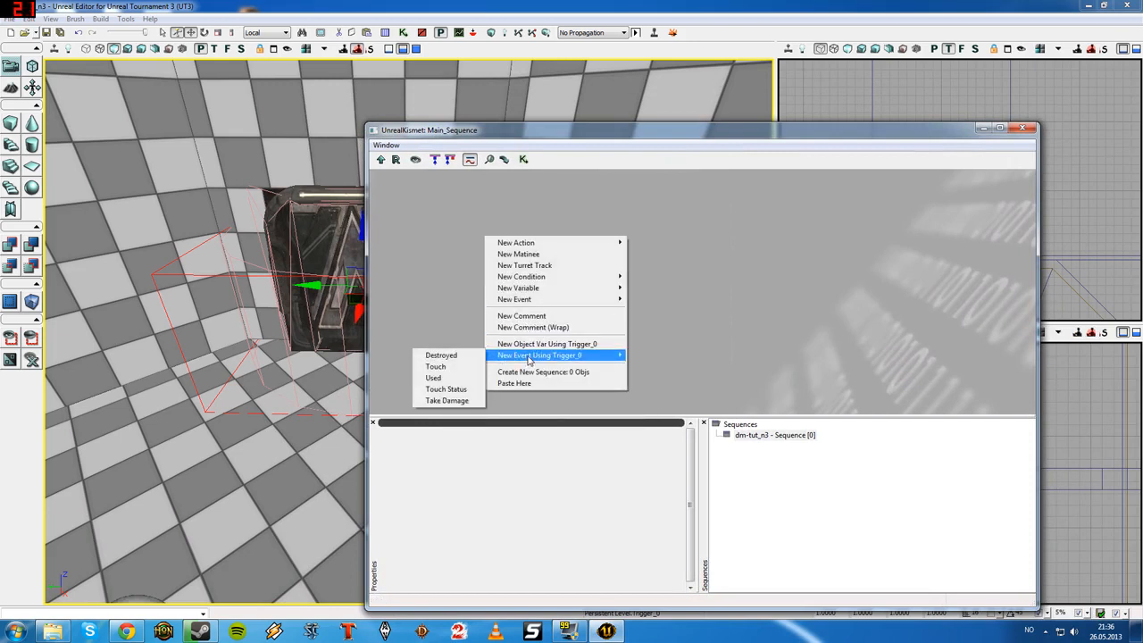
pyautogui.click(451, 368)
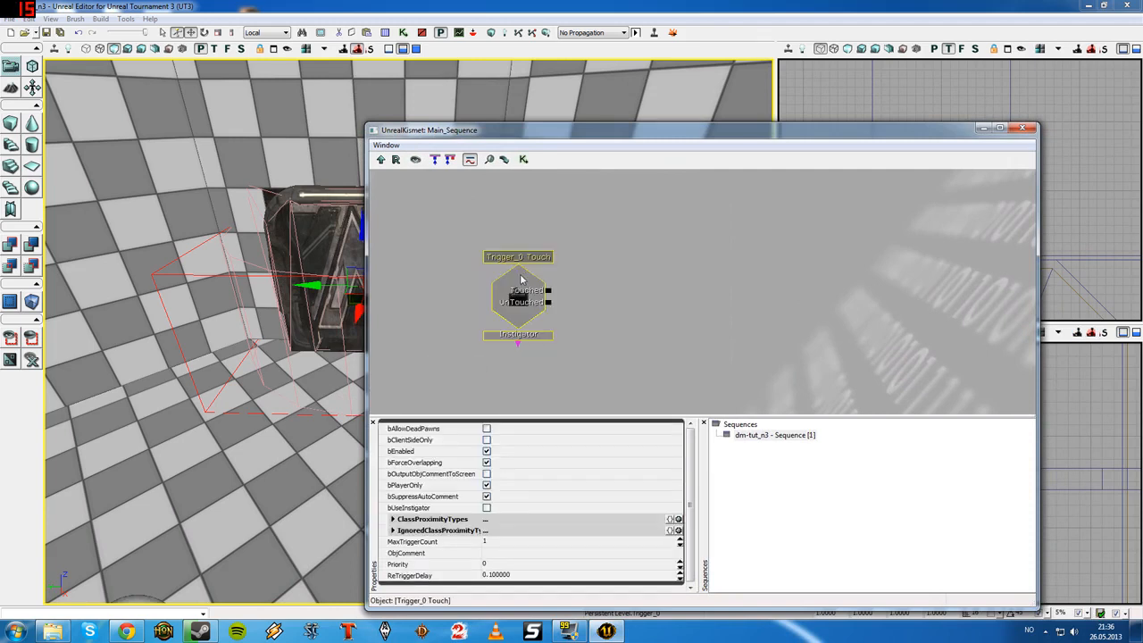
pyautogui.moveTo(511, 249); pyautogui.dragTo(540, 207)
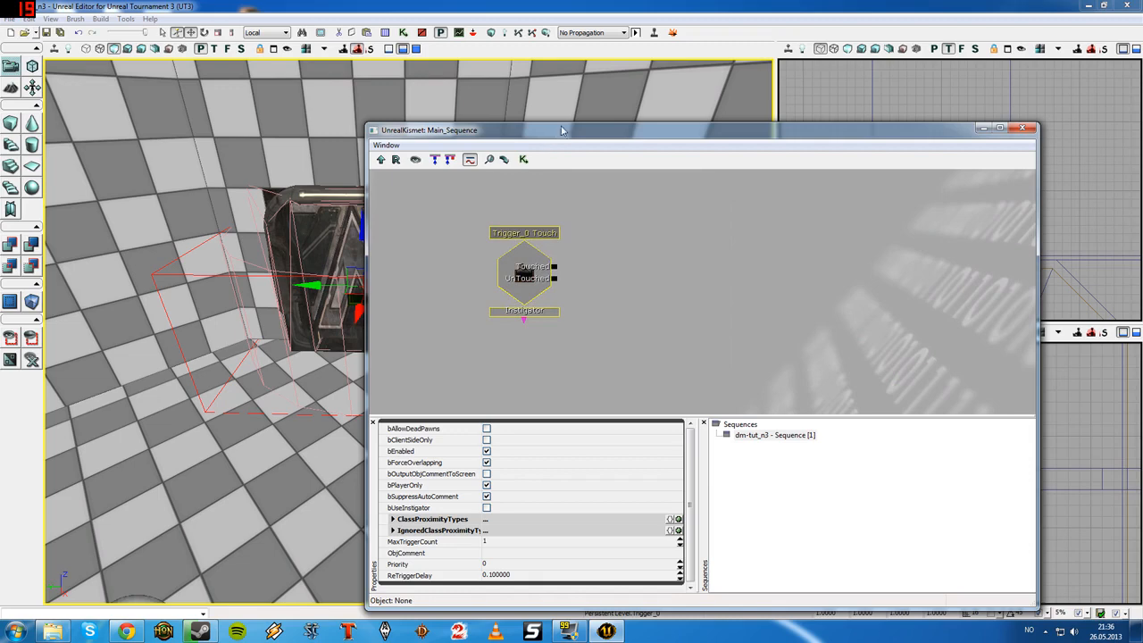
# - Select the door panel in the level and add a Matinee object beside the trigger's Touch event in Kismet
pyautogui.moveTo(562, 130); pyautogui.dragTo(608, 97)
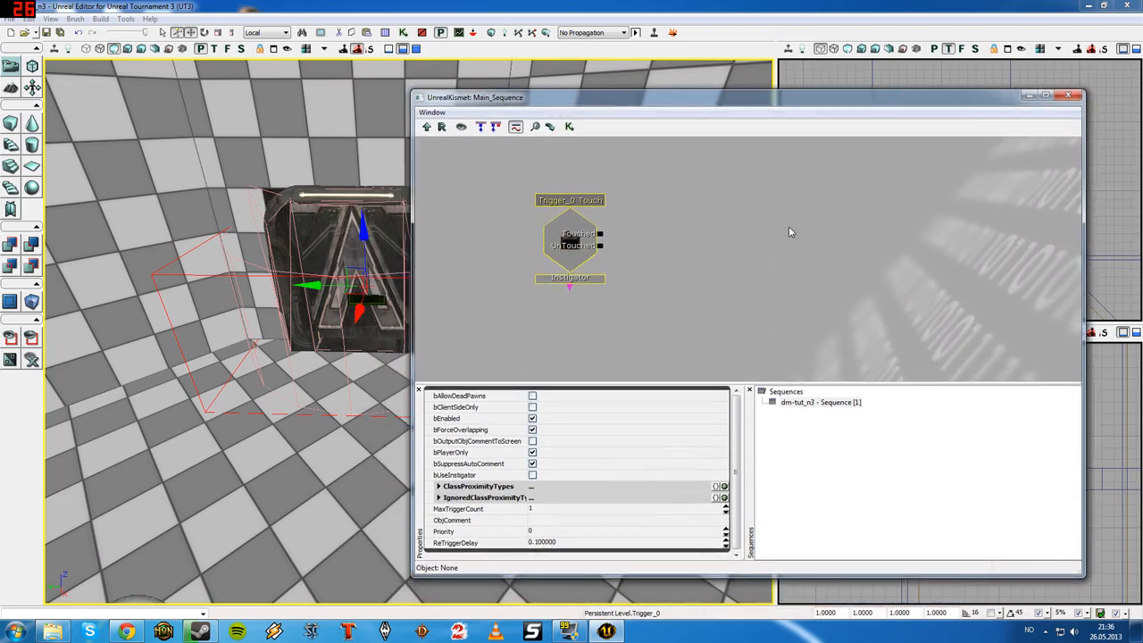
pyautogui.click(689, 232)
pyautogui.moveTo(668, 105); pyautogui.dragTo(642, 186)
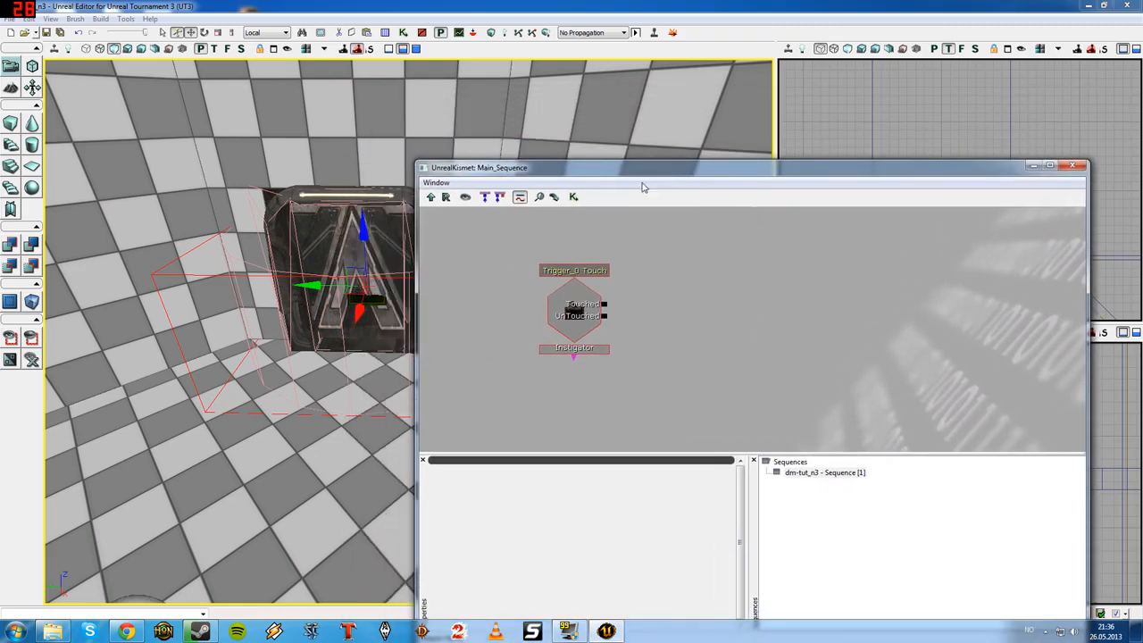
pyautogui.click(378, 254)
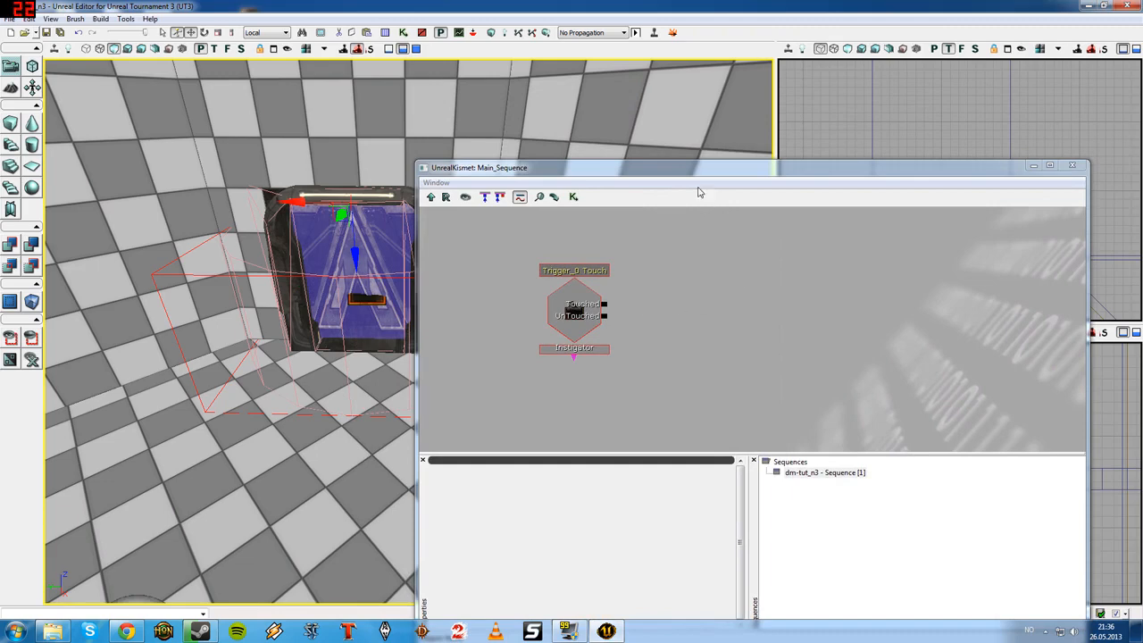
pyautogui.moveTo(688, 180)
pyautogui.mouseDown()
pyautogui.moveTo(646, 167)
pyautogui.moveTo(681, 193)
pyautogui.mouseUp()
pyautogui.rightClick(696, 278)
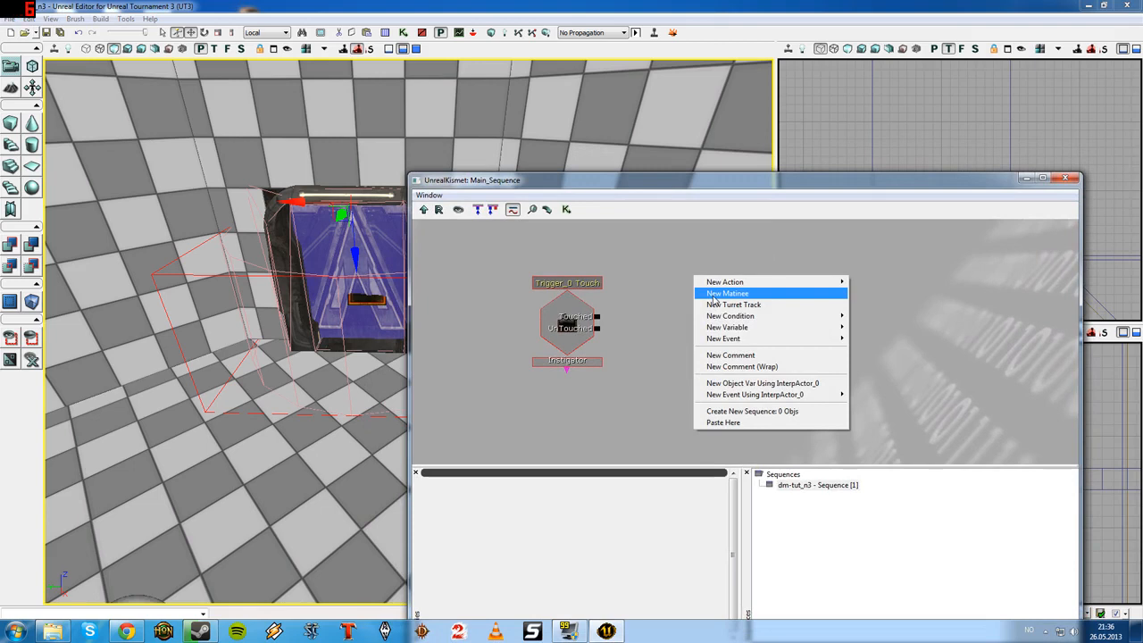
pyautogui.click(714, 294)
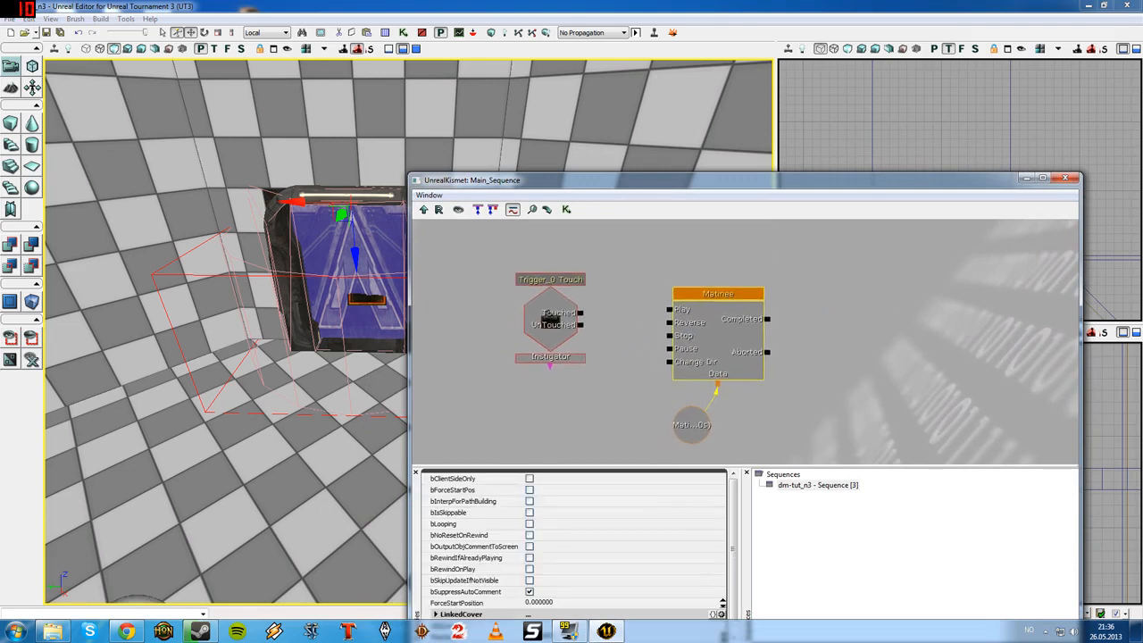
pyautogui.moveTo(713, 300); pyautogui.dragTo(713, 298)
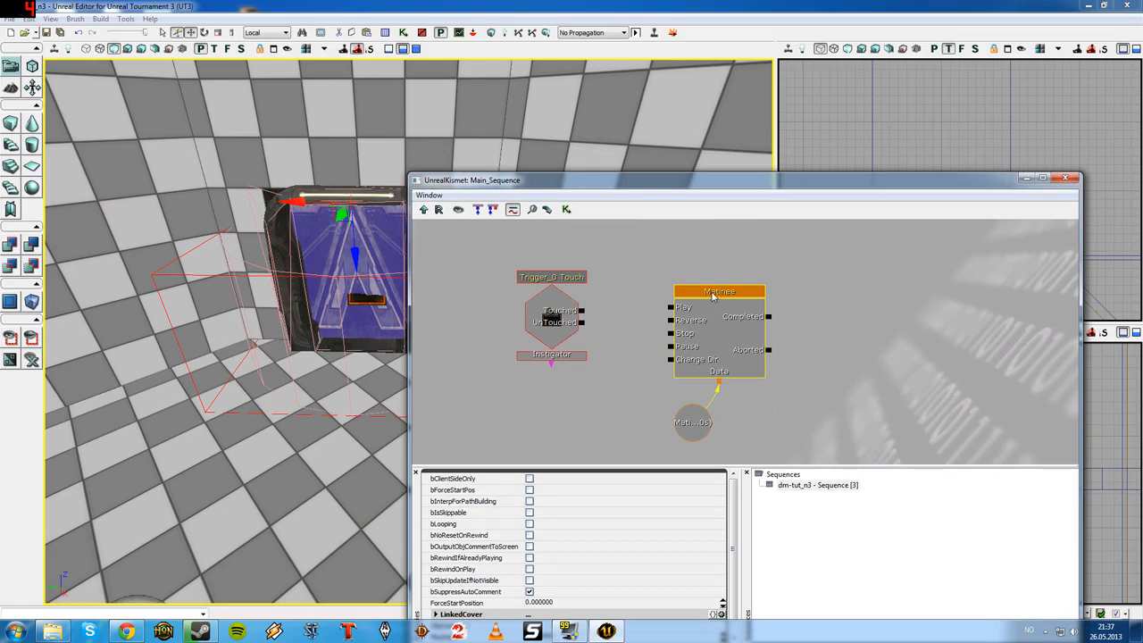
# - In the Matinee object's editor, create a new group named door and add a movement track to it
pyautogui.doubleClick(713, 294)
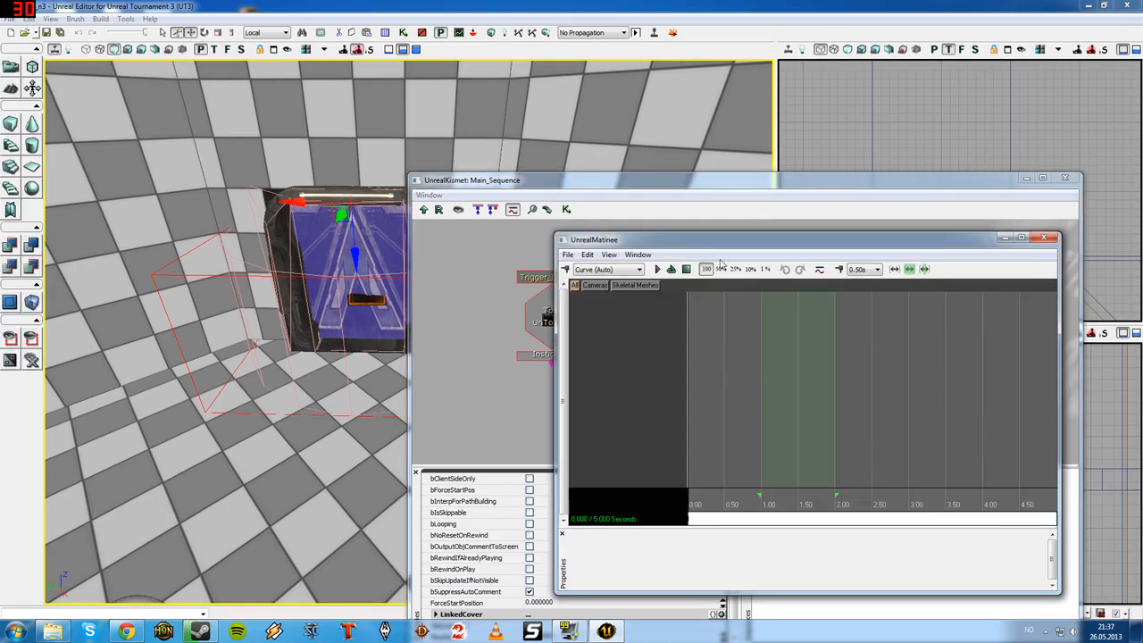
pyautogui.moveTo(730, 243); pyautogui.dragTo(633, 190)
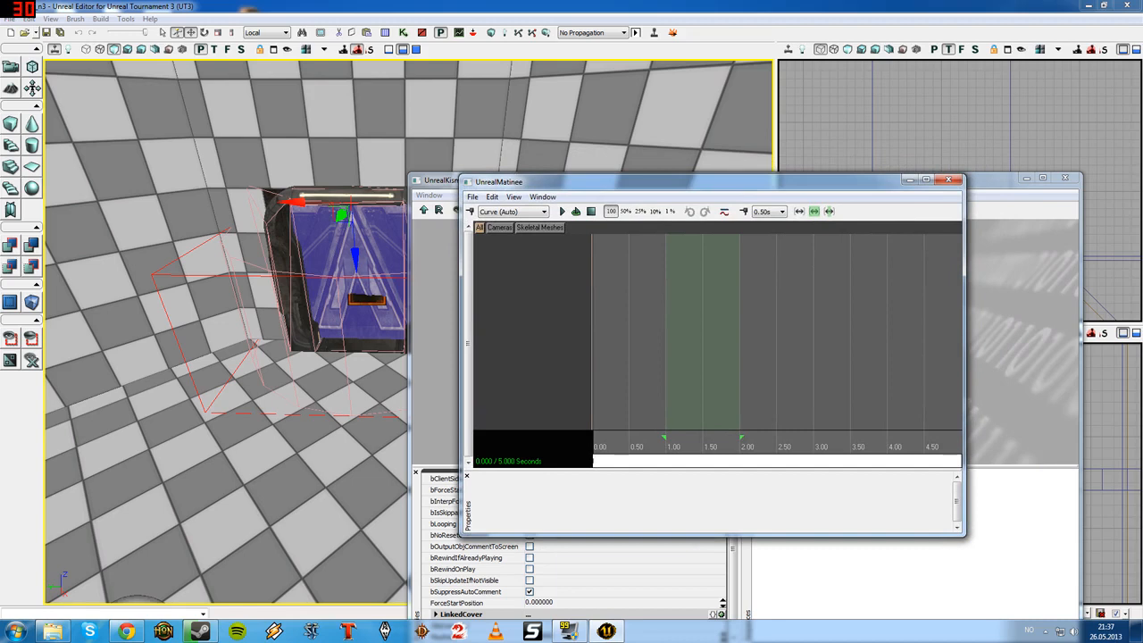
pyautogui.rightClick(510, 243)
pyautogui.click(529, 266)
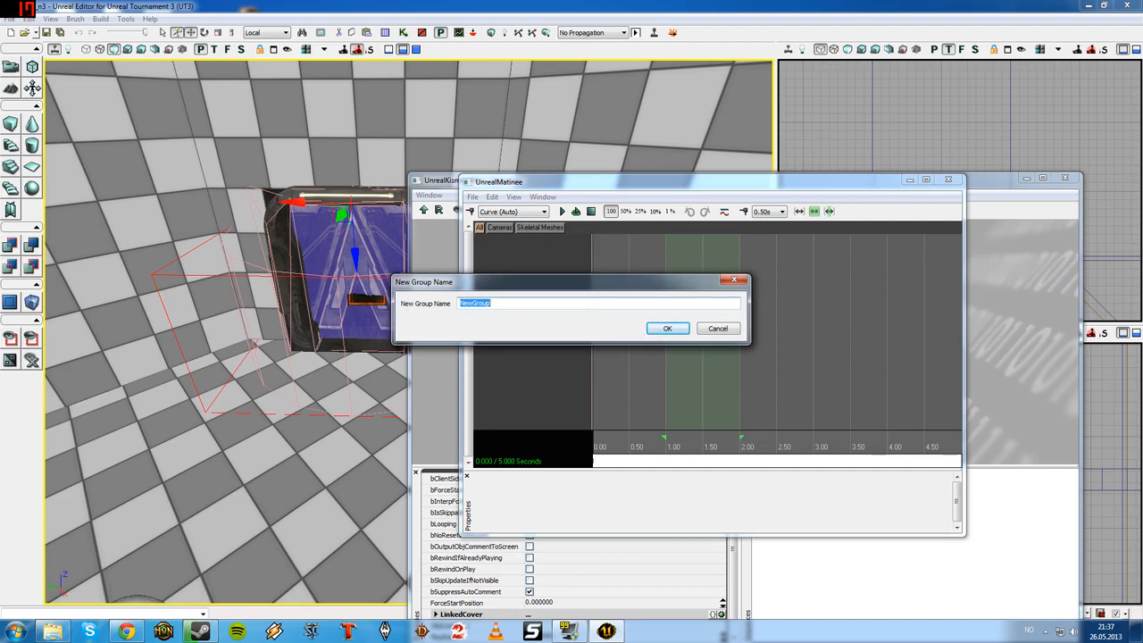
pyautogui.write('Door')
pyautogui.press('Return')
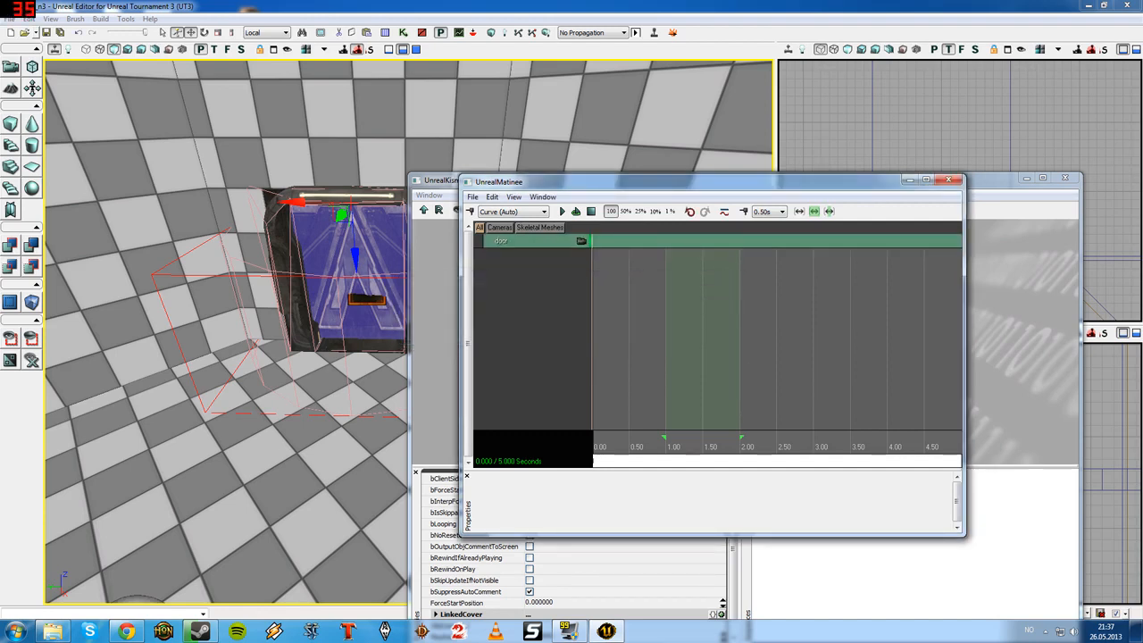
pyautogui.rightClick(523, 242)
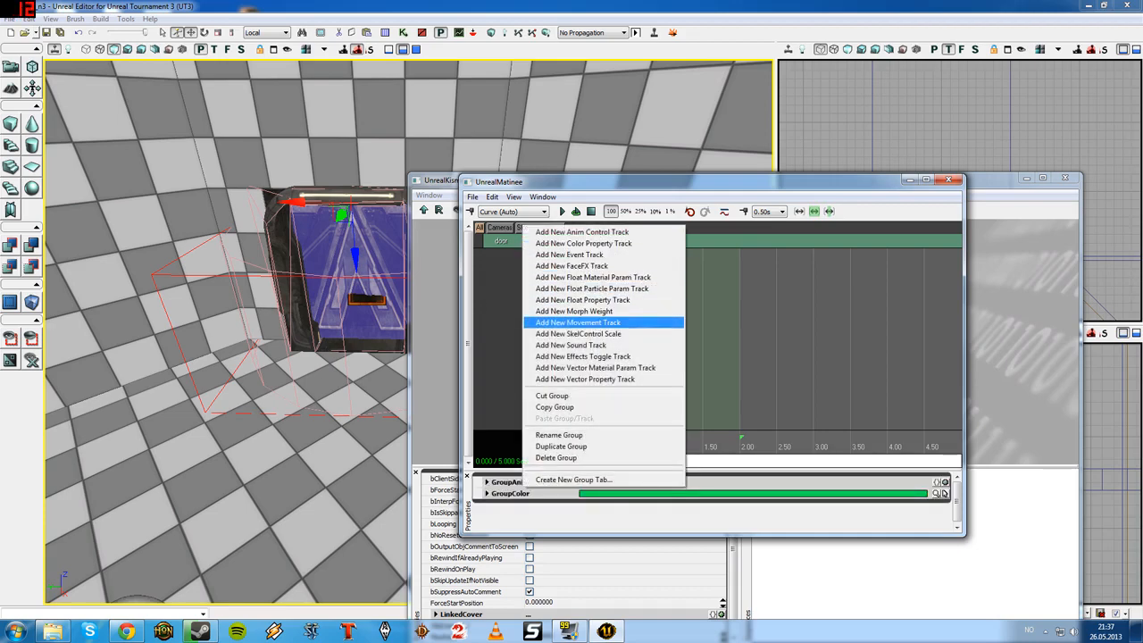
pyautogui.click(591, 321)
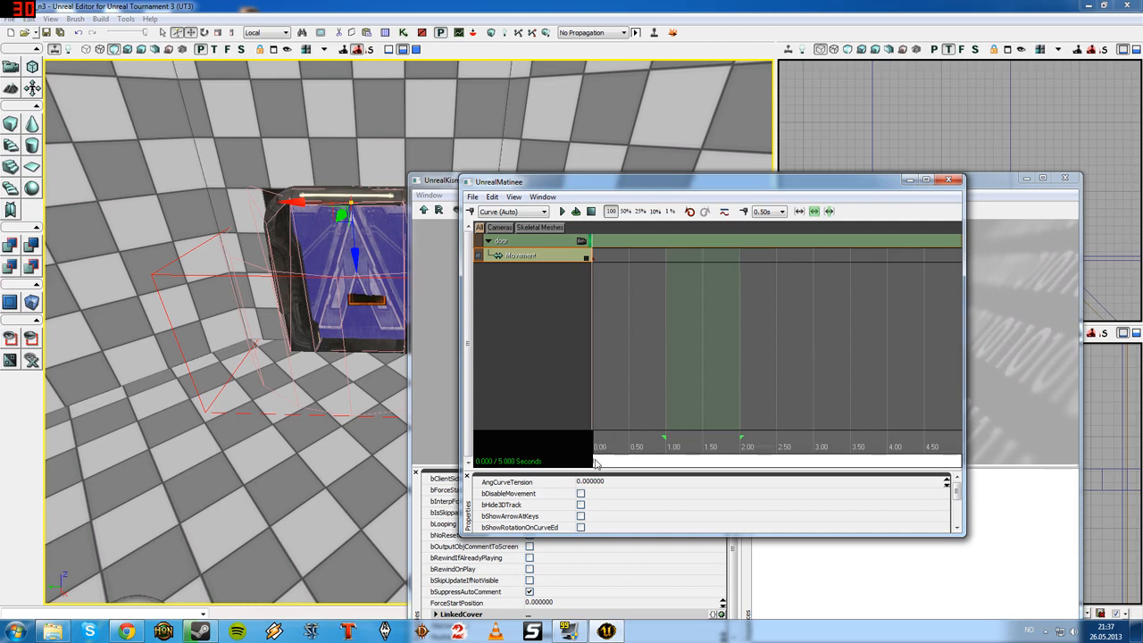
# - Add a movement key at about 1.00 s and lower the door panel into the floor for that key
pyautogui.moveTo(595, 445); pyautogui.dragTo(667, 457)
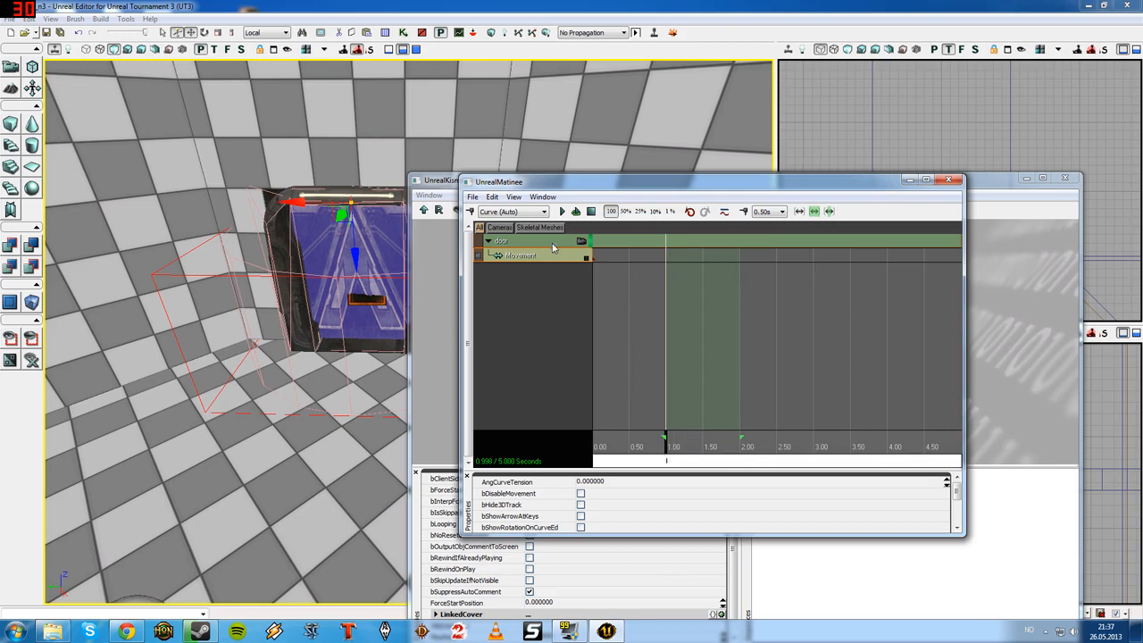
pyautogui.click(471, 213)
pyautogui.click(355, 254)
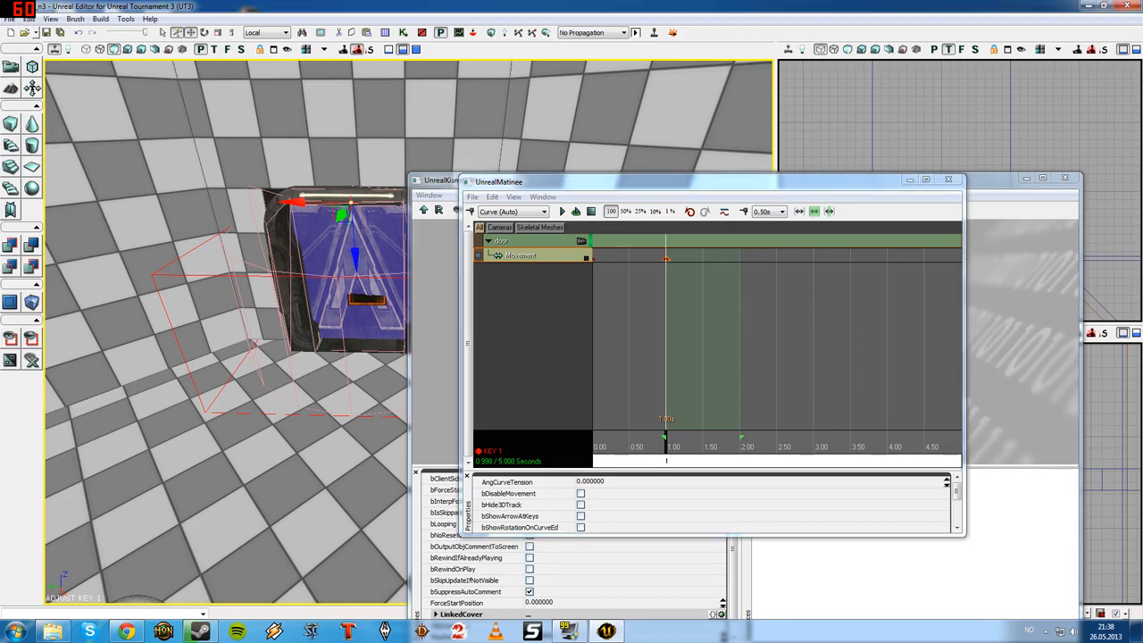
pyautogui.moveTo(355, 254); pyautogui.dragTo(364, 372)
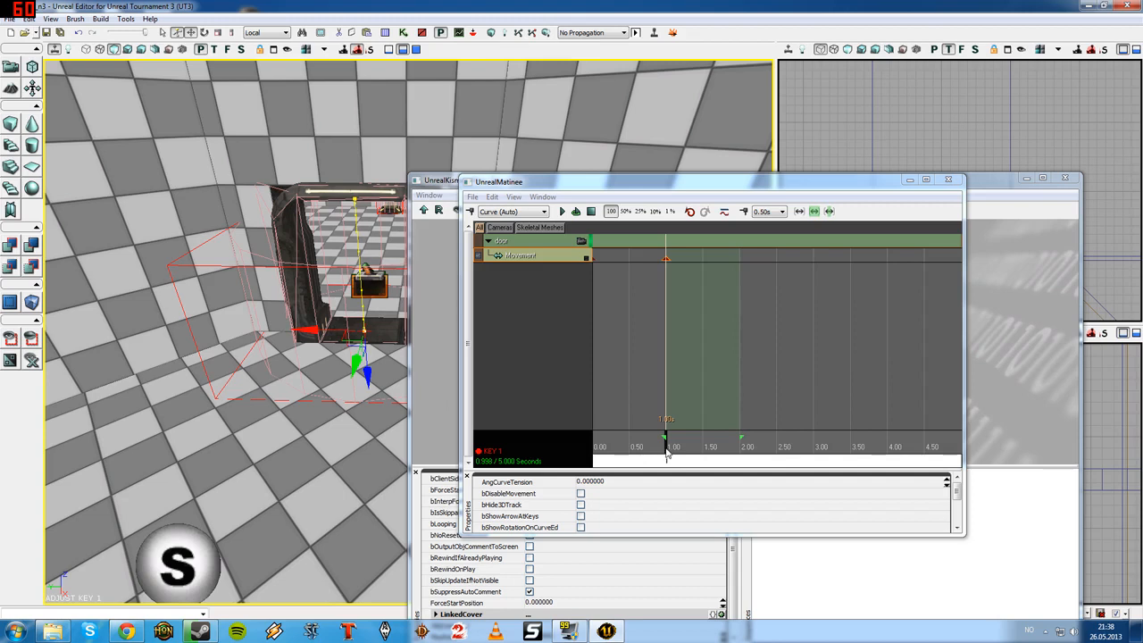
# - Preview the door's opening animation from 0.00 s, stop the playback and close the Matinee editor
pyautogui.moveTo(664, 454); pyautogui.dragTo(590, 462)
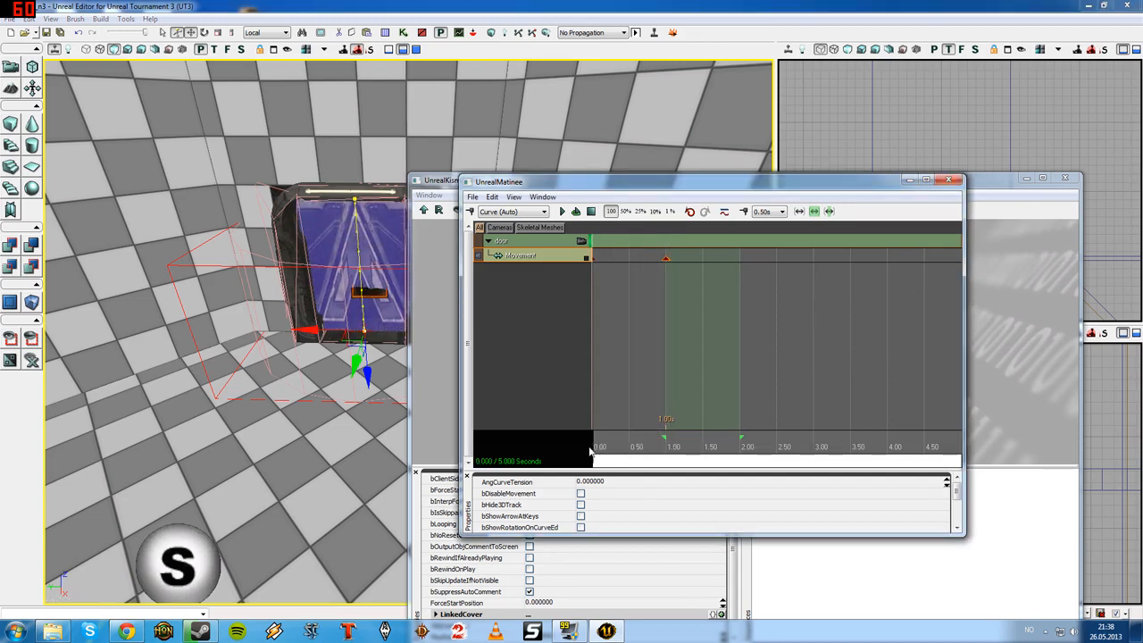
pyautogui.click(561, 212)
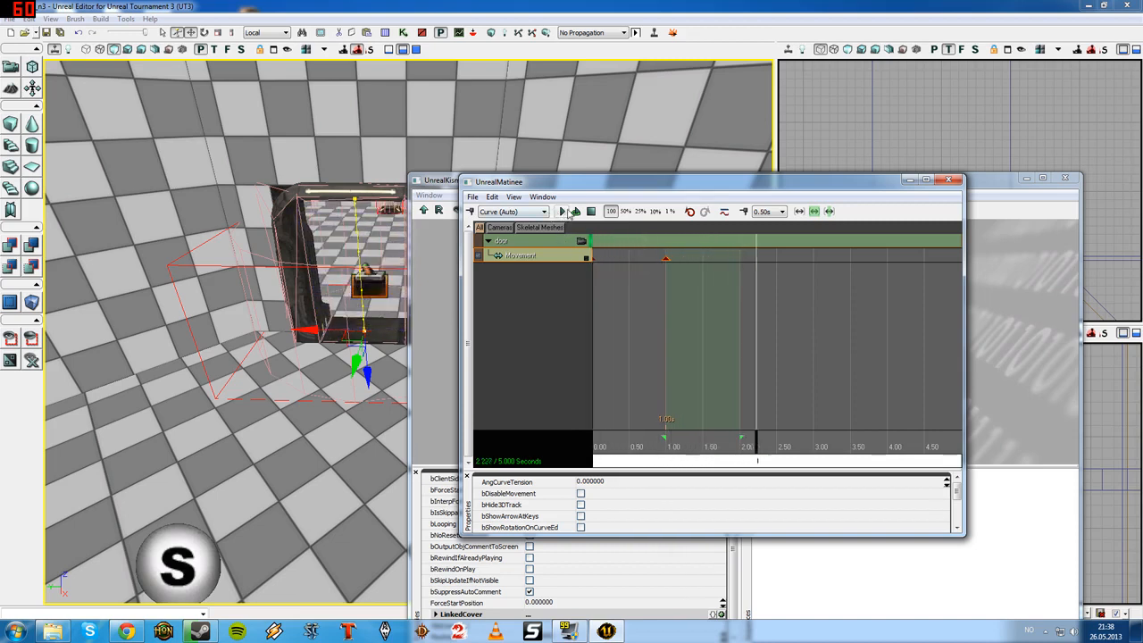
pyautogui.click(591, 212)
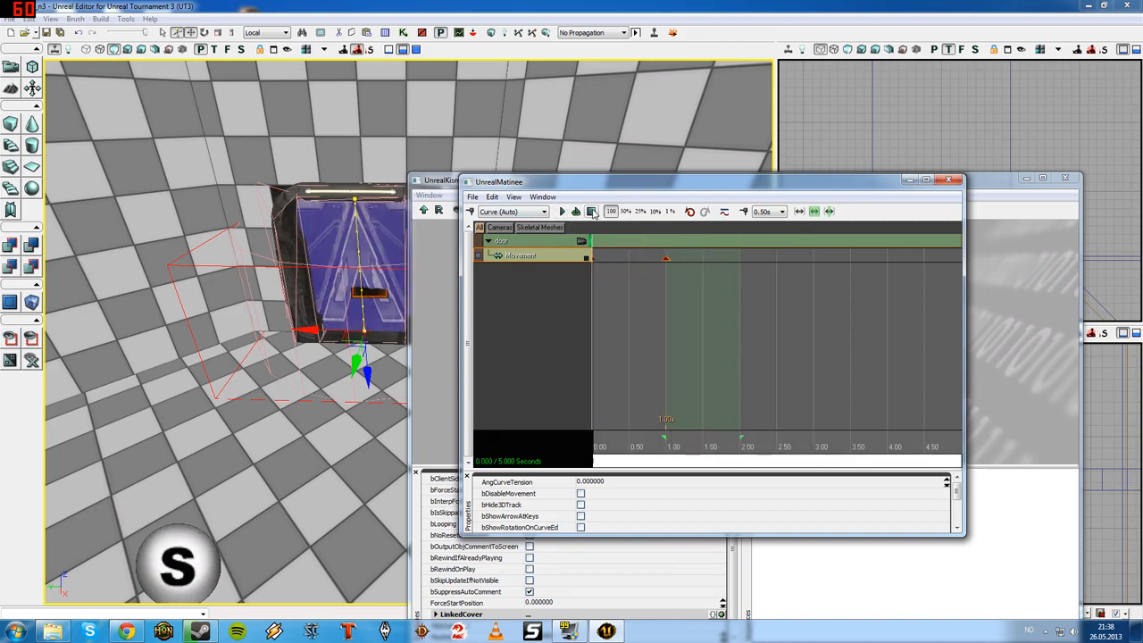
pyautogui.moveTo(688, 188); pyautogui.dragTo(668, 227)
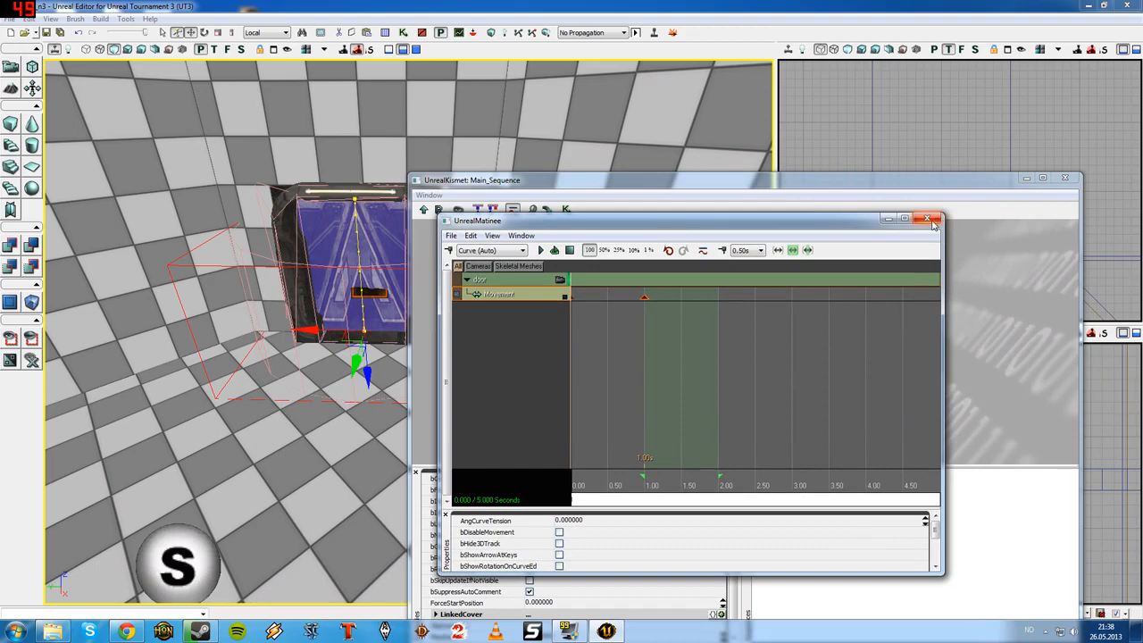
pyautogui.click(929, 219)
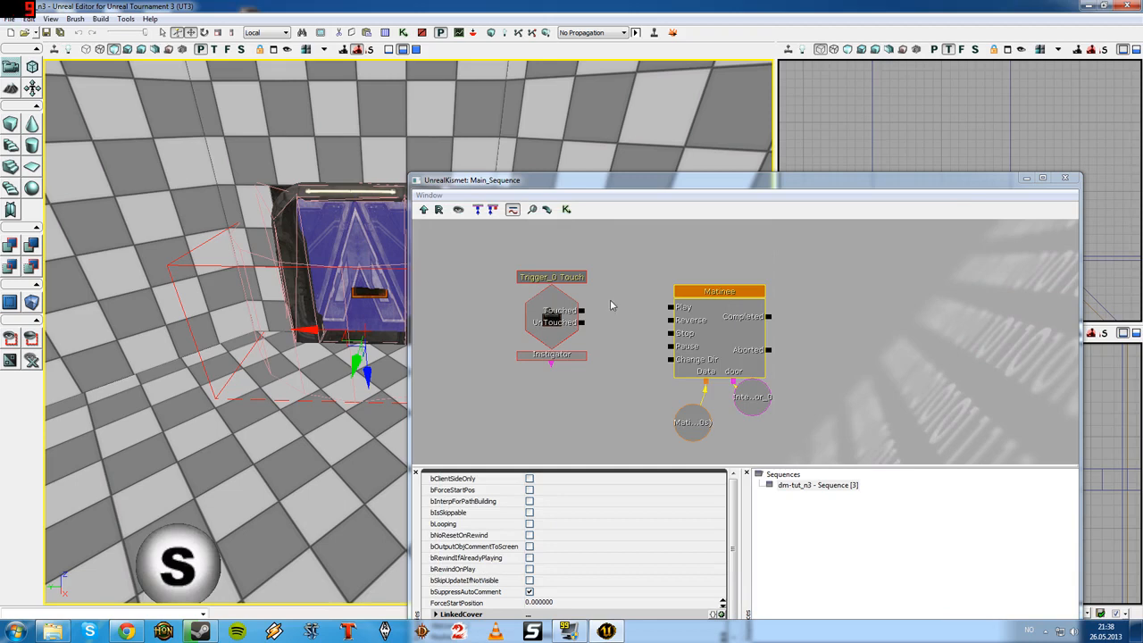
# - Link the trigger's Touched output to the Matinee's Play and UnTouched to Reverse, and set the Touch event's MaxTriggerCount to 0
pyautogui.moveTo(581, 311); pyautogui.dragTo(670, 308)
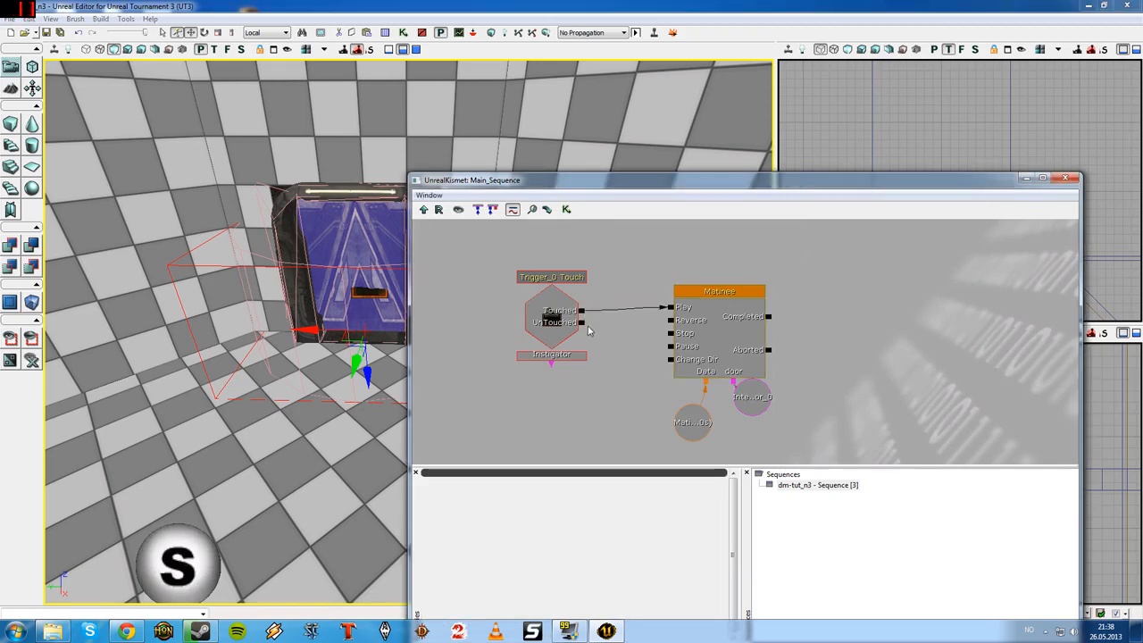
pyautogui.moveTo(583, 327); pyautogui.dragTo(677, 320)
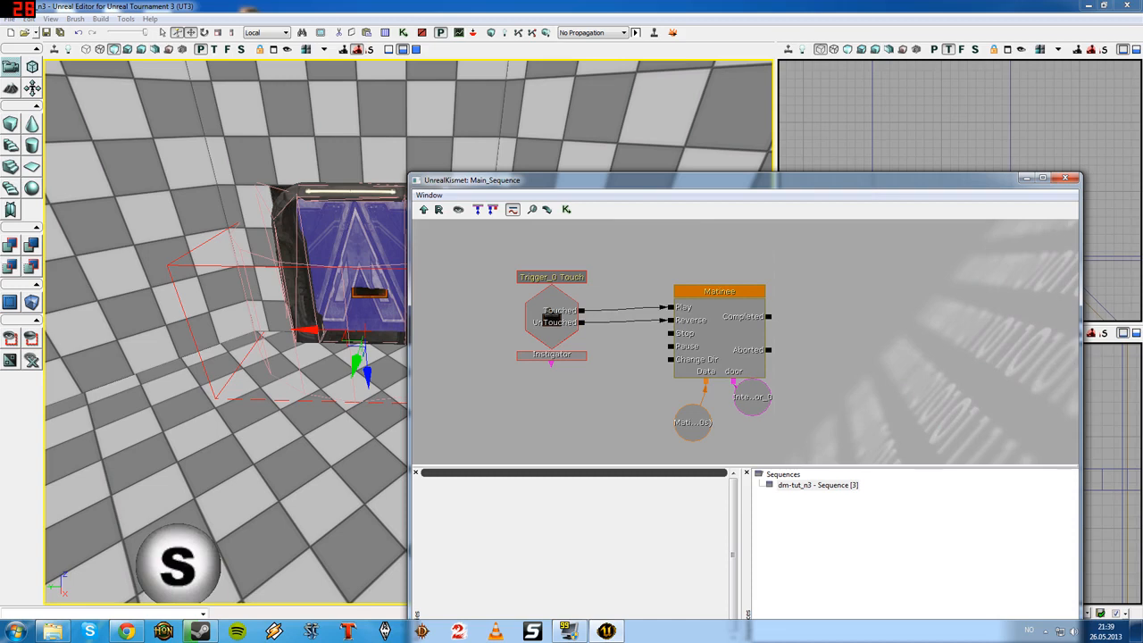
pyautogui.click(561, 323)
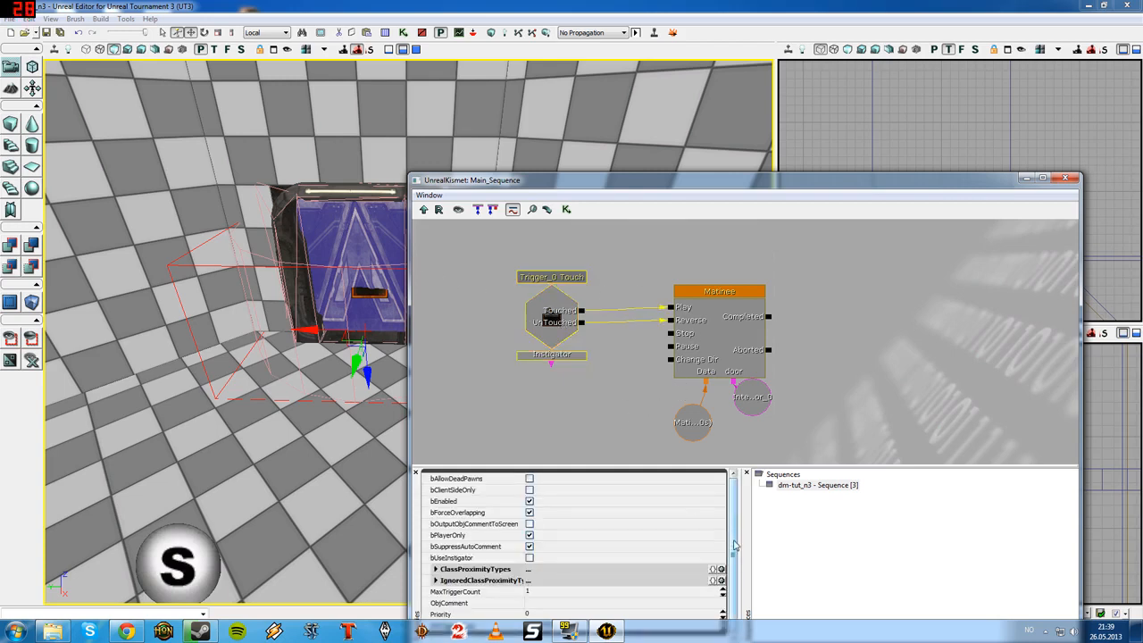
pyautogui.moveTo(703, 182); pyautogui.dragTo(691, 101)
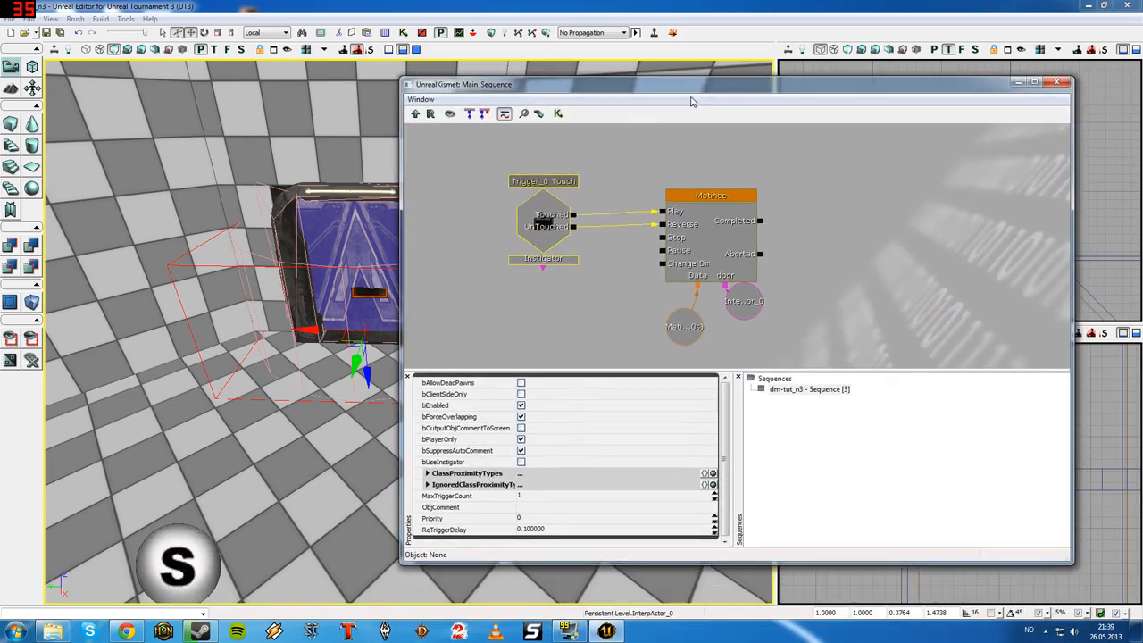
pyautogui.click(526, 497)
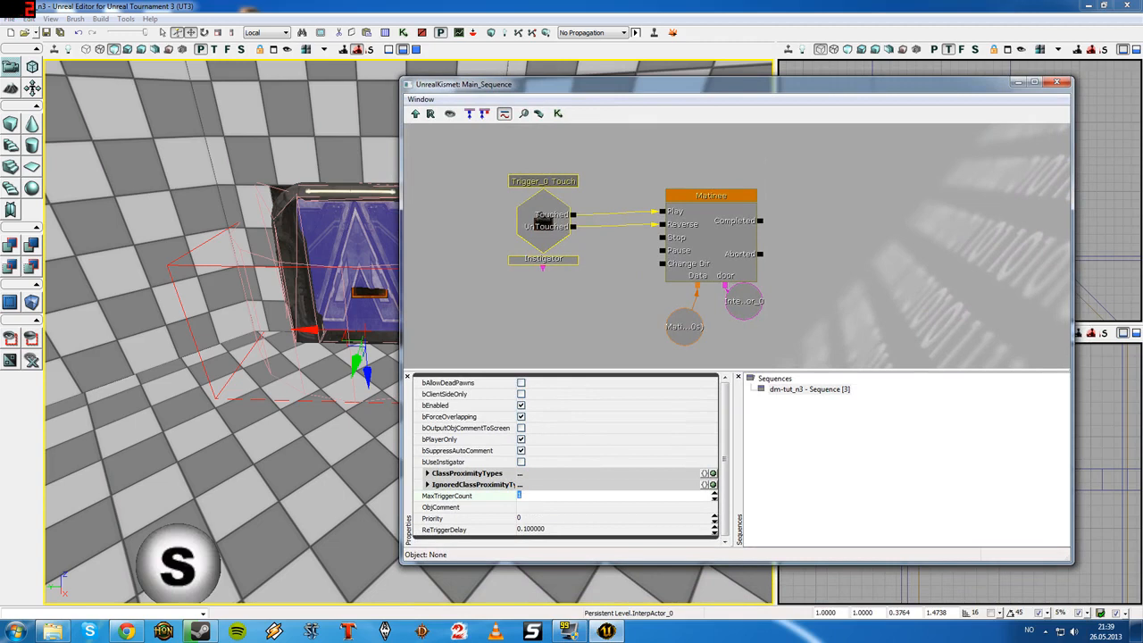
pyautogui.click(571, 497)
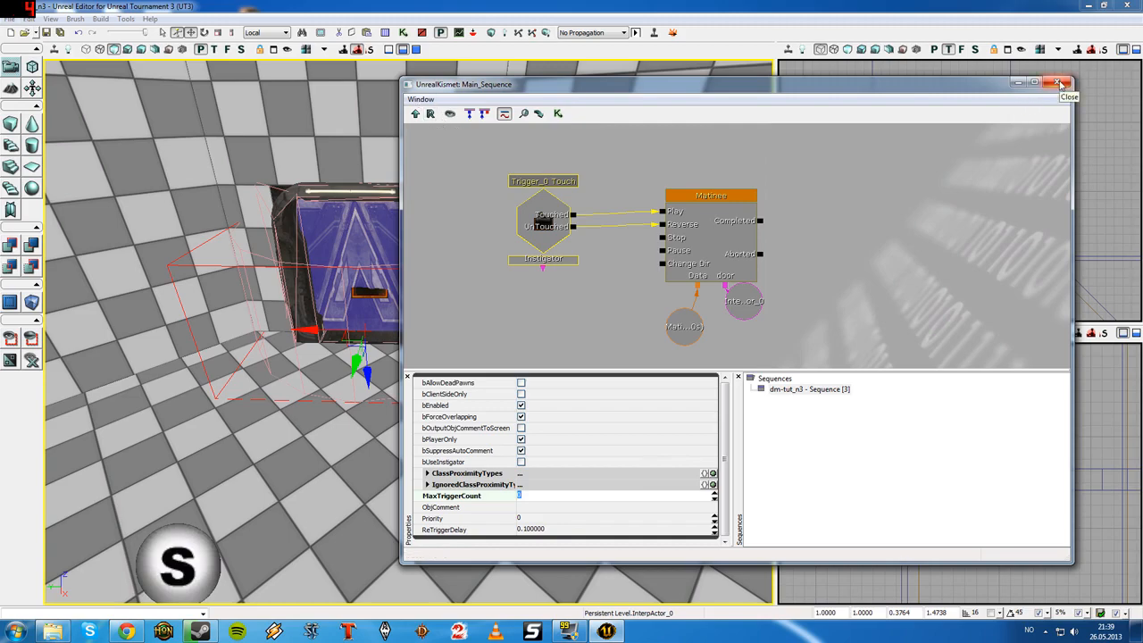
pyautogui.click(1058, 83)
# - Build the whole level and dismiss the Map Check results
pyautogui.moveTo(409, 333); pyautogui.dragTo(286, 344, button='right')
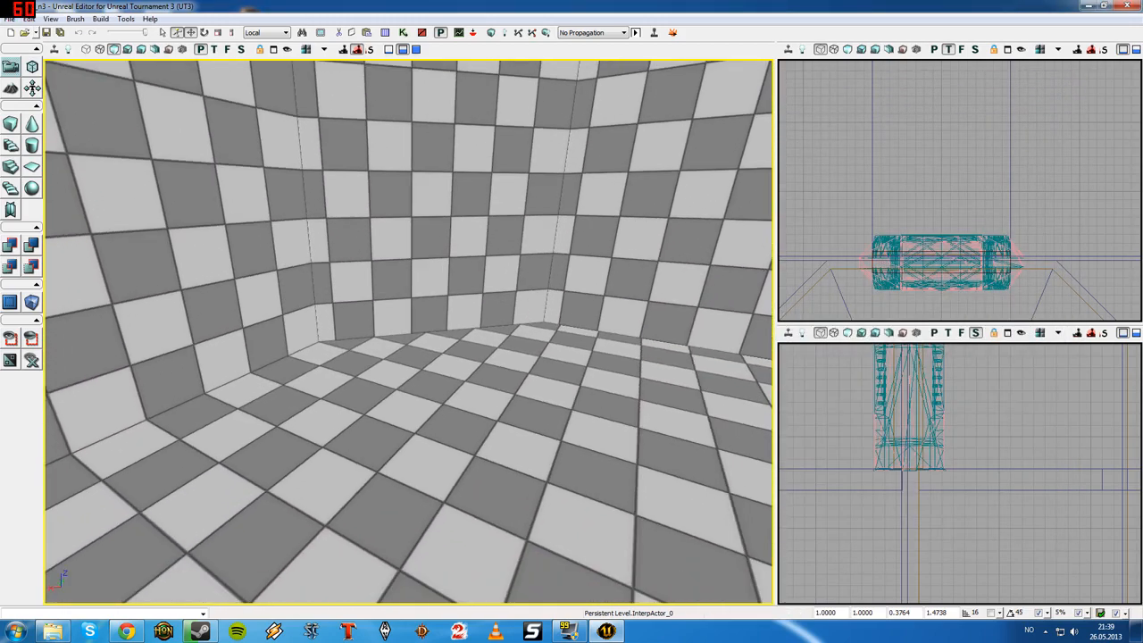
pyautogui.click(546, 32)
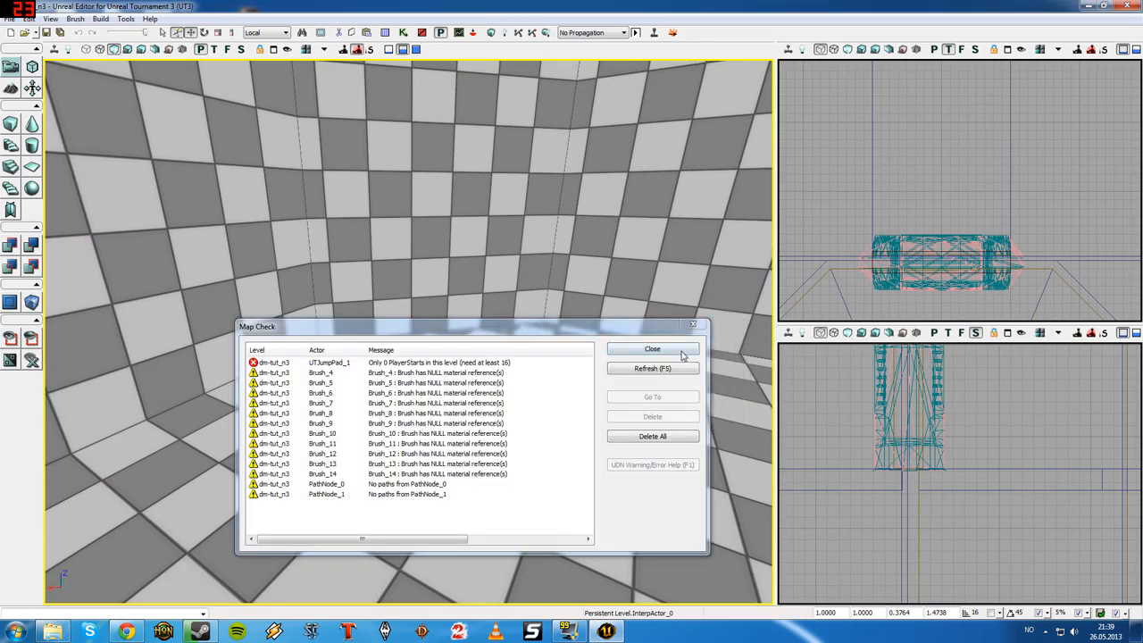
pyautogui.click(685, 349)
# - Play the level from the floor in front of the door, walk up to test the opening, and exit the game
pyautogui.rightClick(488, 371)
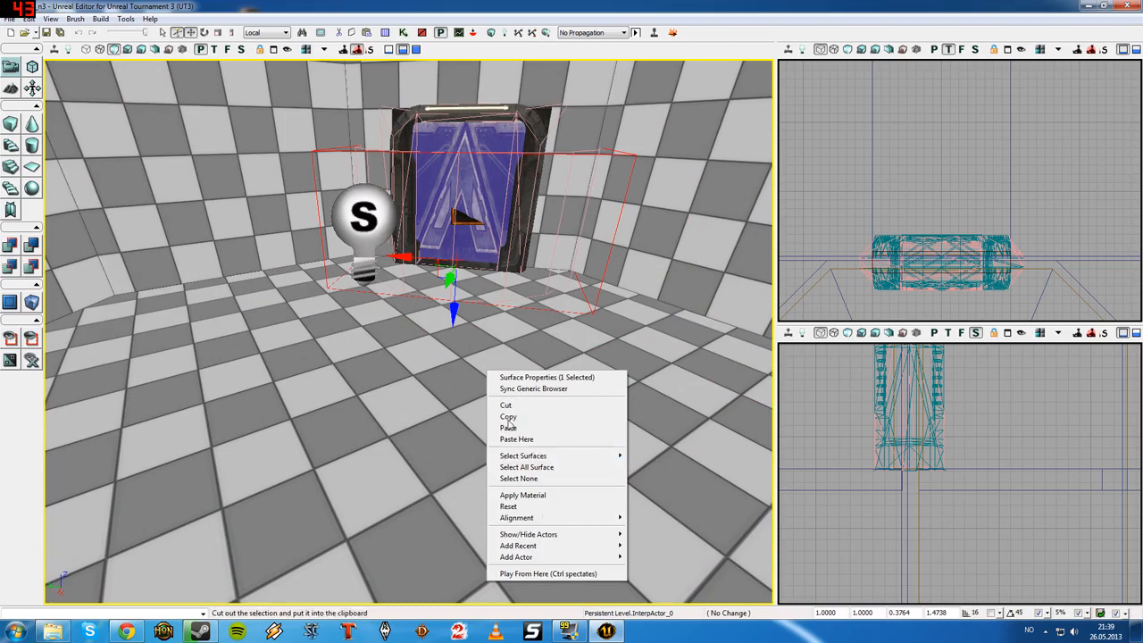
pyautogui.click(547, 575)
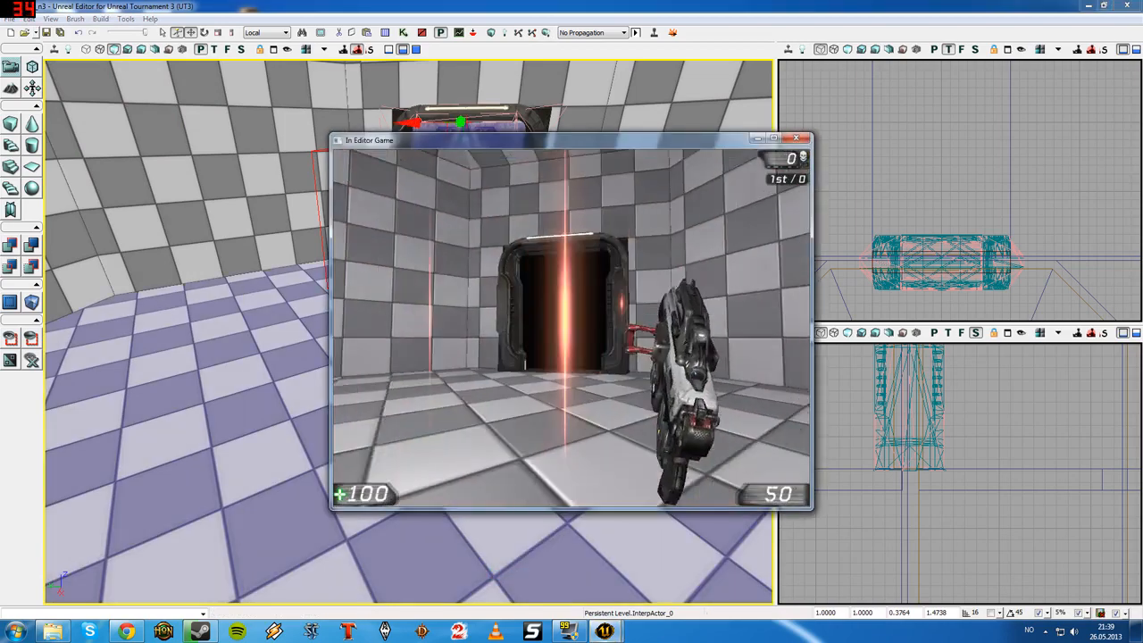
pyautogui.press('w')
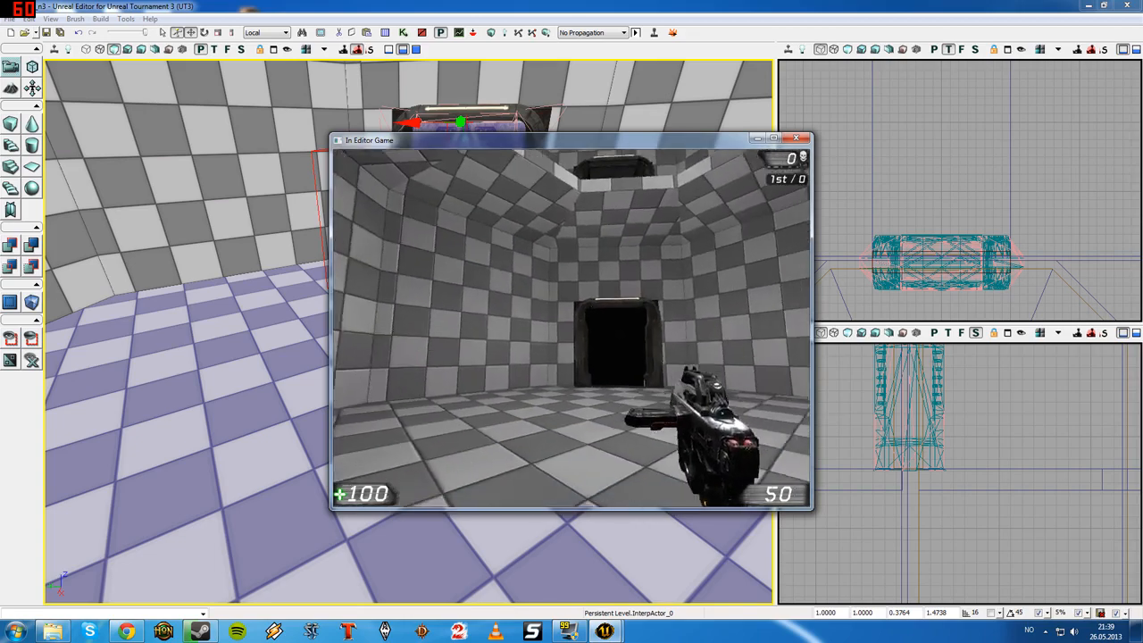
pyautogui.press('Escape')
pyautogui.press('Escape')
# - Select both point lights in the room and enable the Dynamic lighting channel in their light component
pyautogui.moveTo(572, 327); pyautogui.dragTo(590, 242, button='right')
pyautogui.moveTo(547, 304); pyautogui.dragTo(406, 322, button='right')
pyautogui.click(399, 438)
pyautogui.moveTo(399, 438); pyautogui.dragTo(391, 201, button='right')
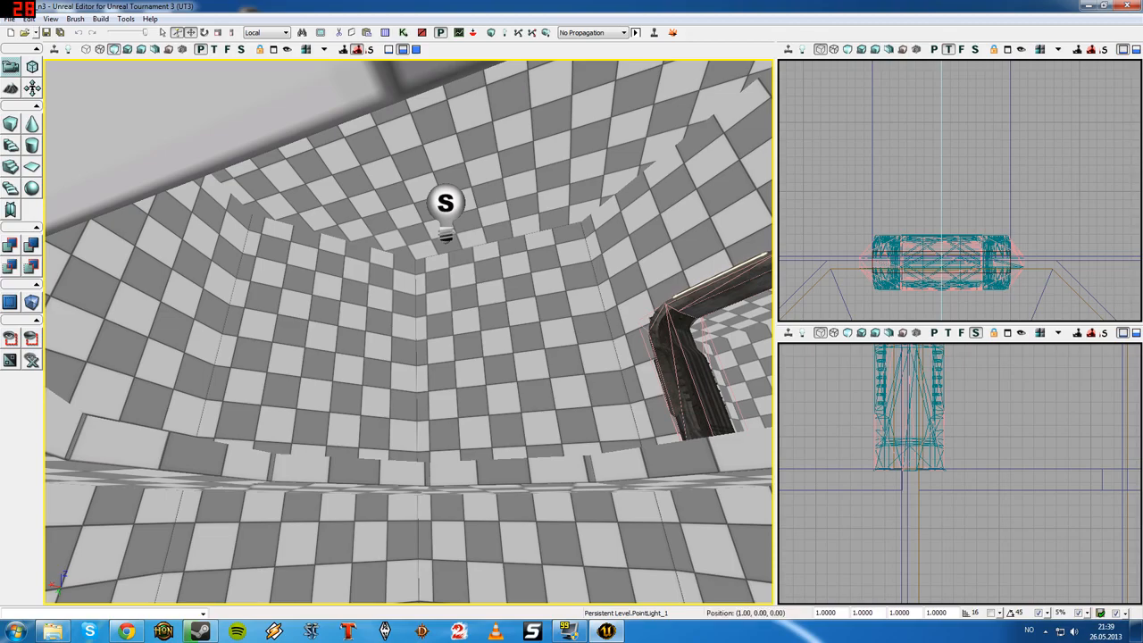
pyautogui.moveTo(392, 201); pyautogui.dragTo(429, 232, button='right')
pyautogui.keyDown('ctrl'); pyautogui.click(447, 420); pyautogui.keyUp('ctrl')
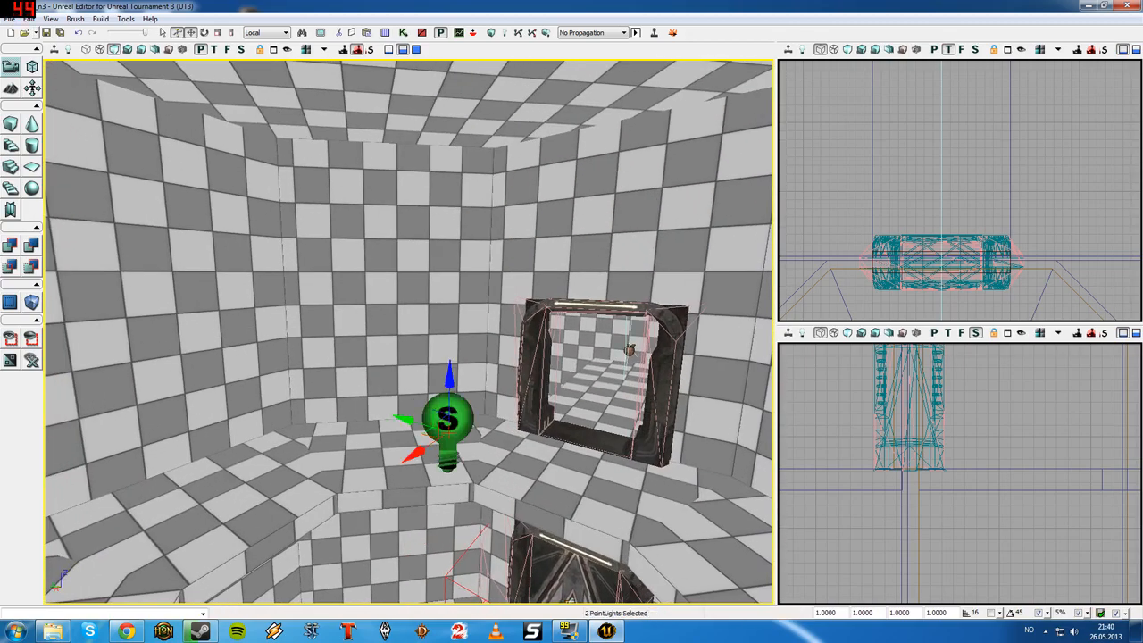
pyautogui.moveTo(447, 419); pyautogui.dragTo(448, 527, button='right')
pyautogui.press('F4')
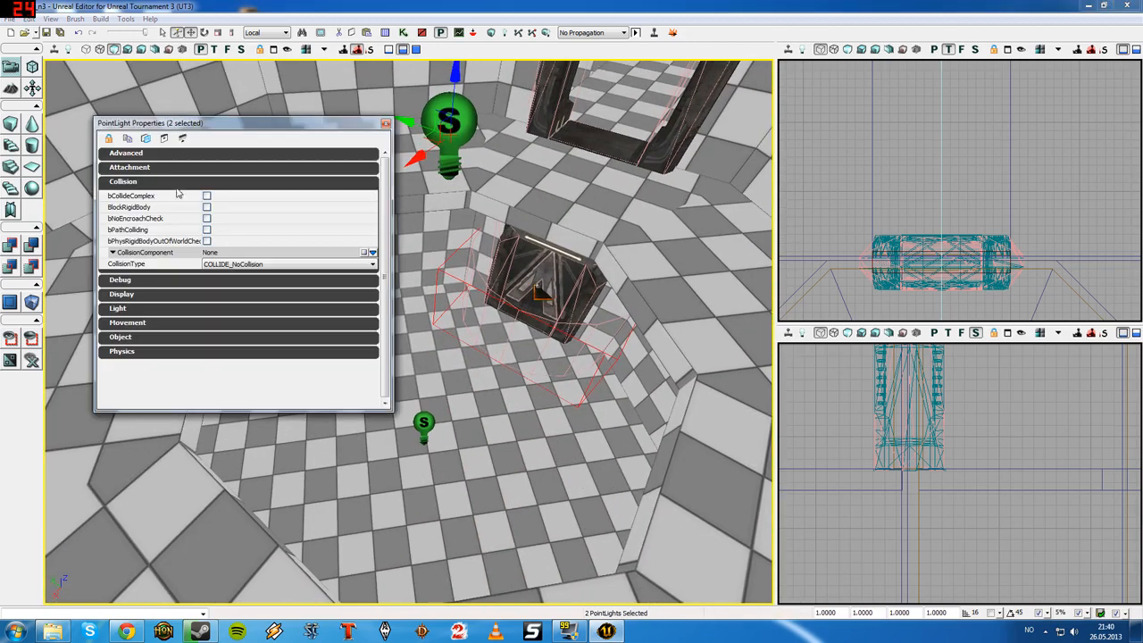
pyautogui.click(151, 184)
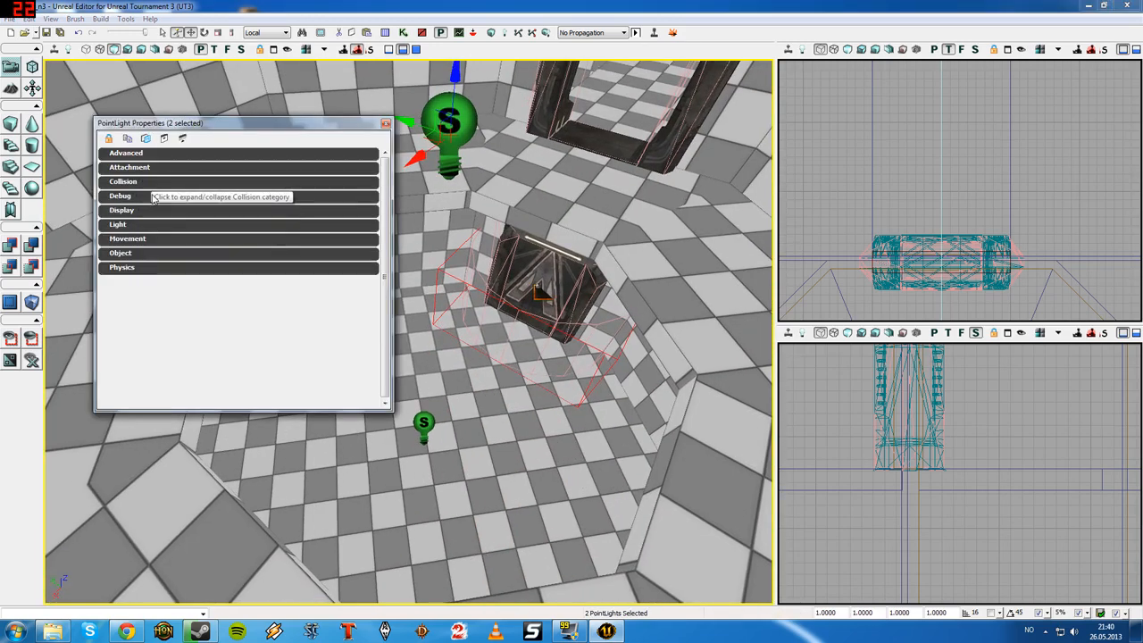
pyautogui.click(139, 226)
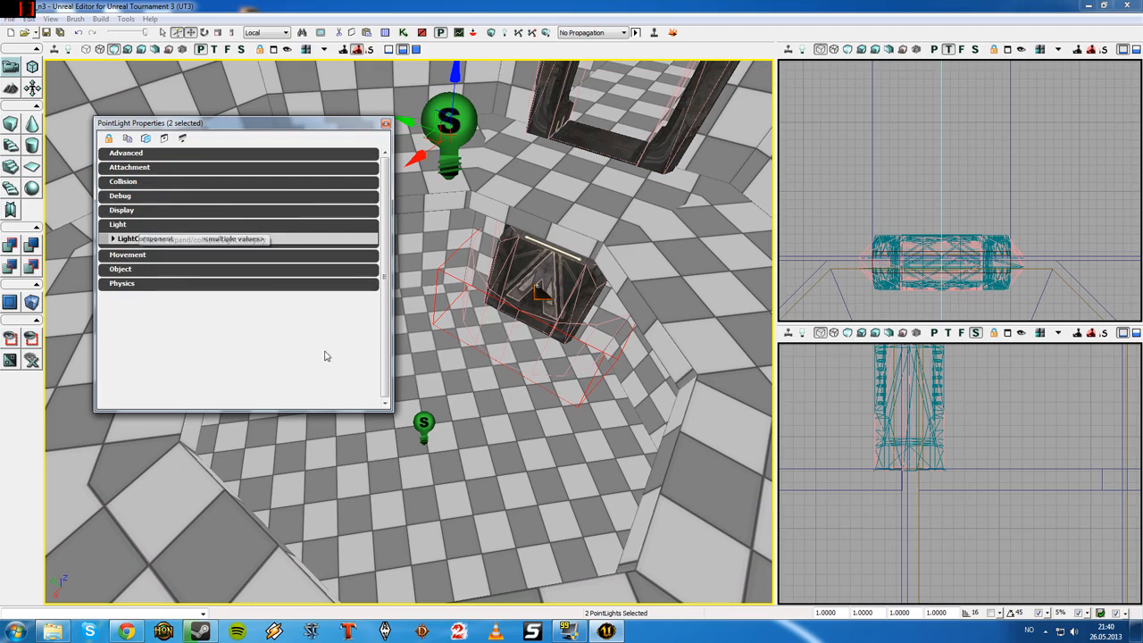
pyautogui.click(146, 242)
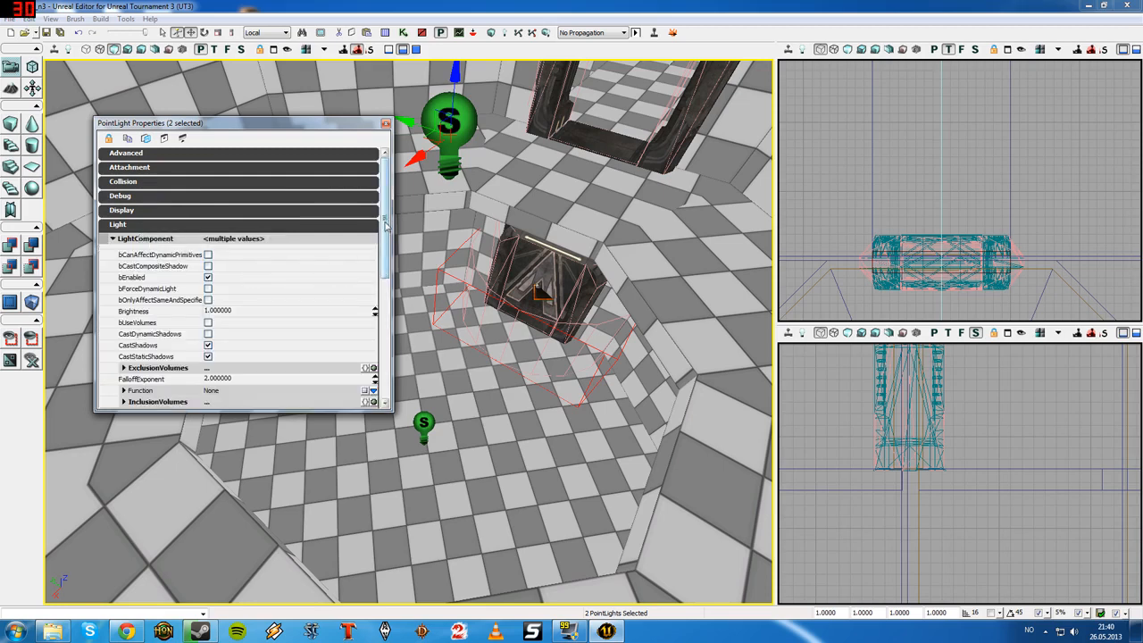
pyautogui.moveTo(387, 239); pyautogui.dragTo(386, 300)
pyautogui.click(147, 260)
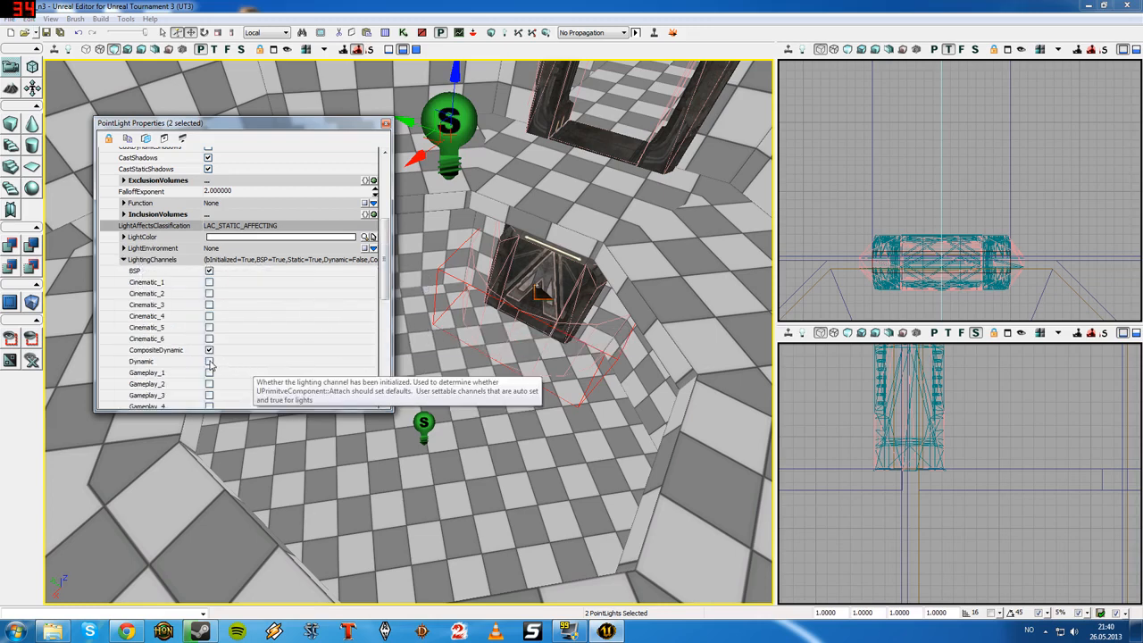
pyautogui.click(210, 361)
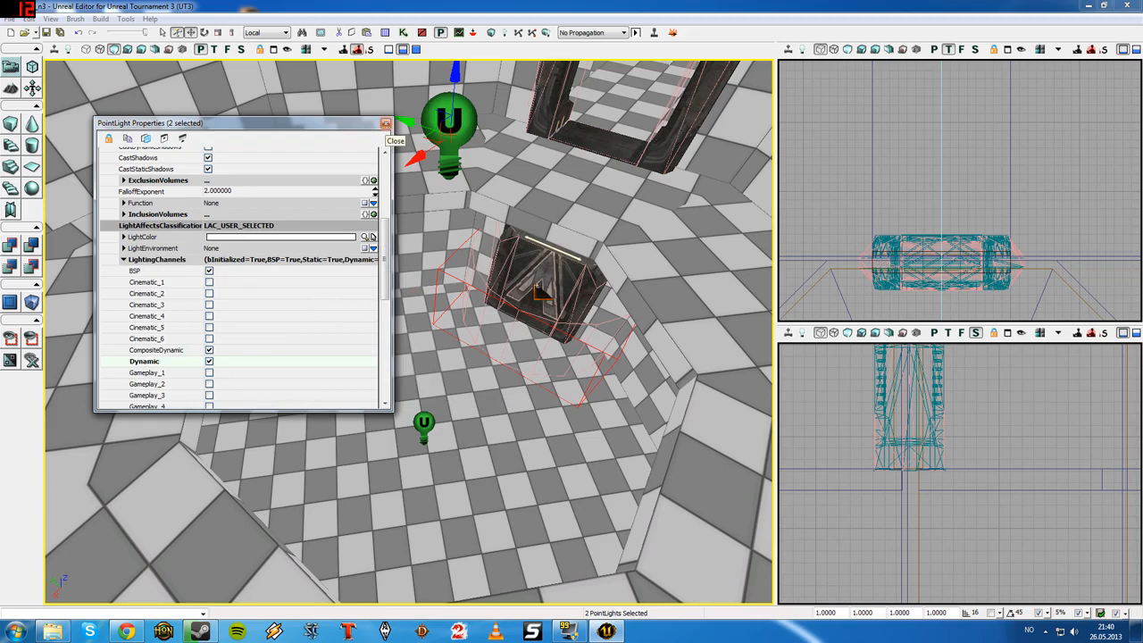
pyautogui.click(386, 123)
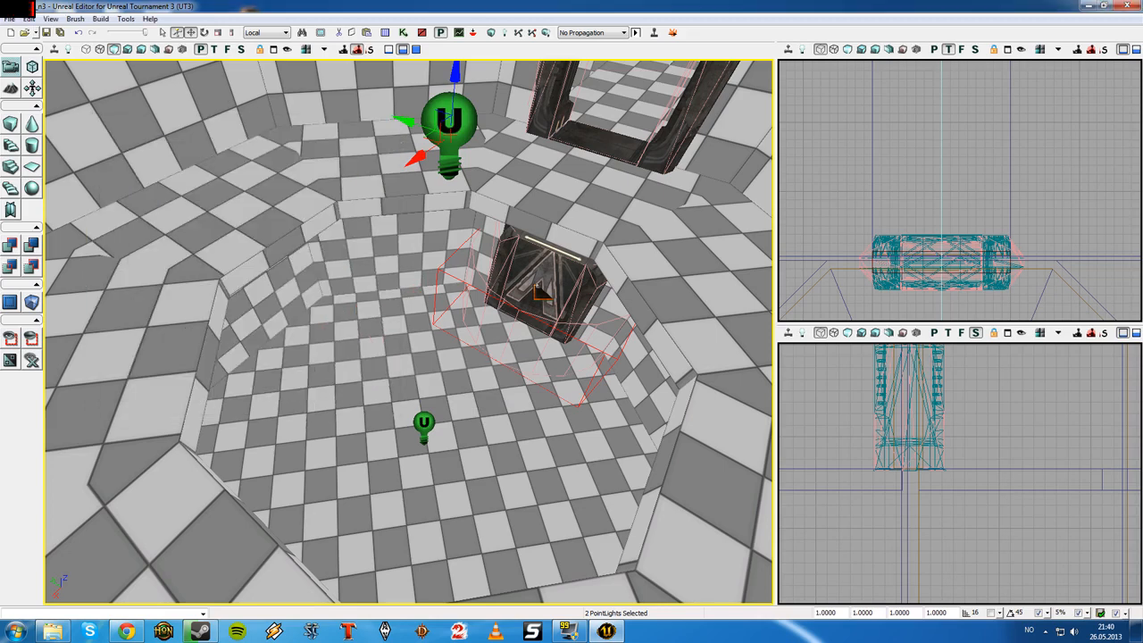
# - Rebuild the whole level and playtest from the room's floor, walking up to the door and shooting at it, and exit the game
pyautogui.click(546, 32)
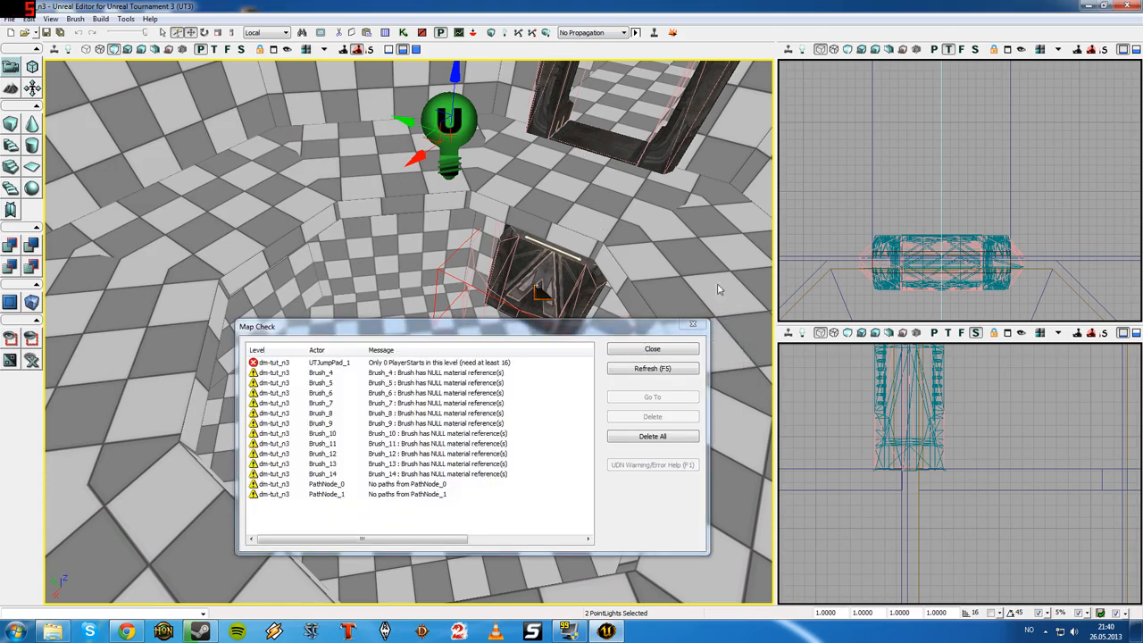
pyautogui.click(670, 351)
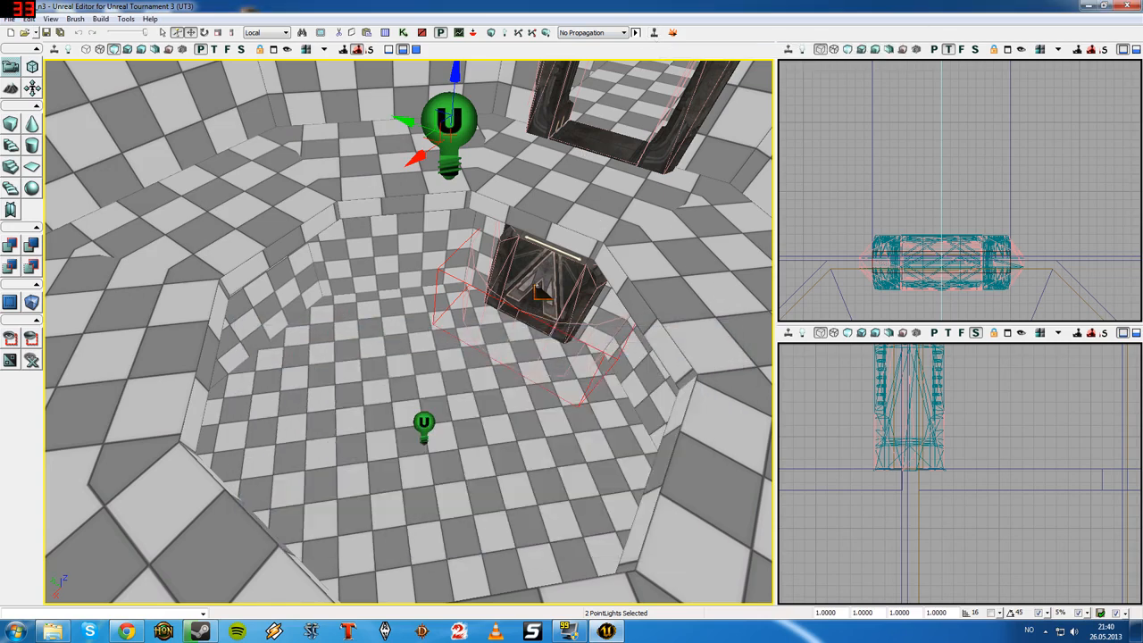
pyautogui.rightClick(430, 447)
pyautogui.click(451, 419)
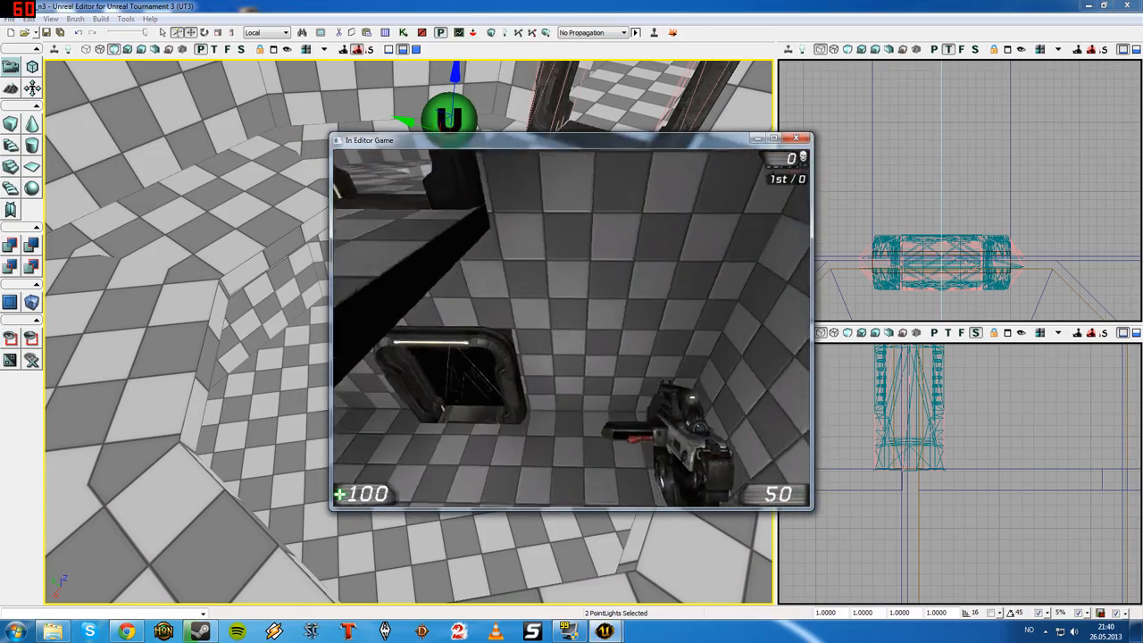
pyautogui.press('w')
pyautogui.press('w')
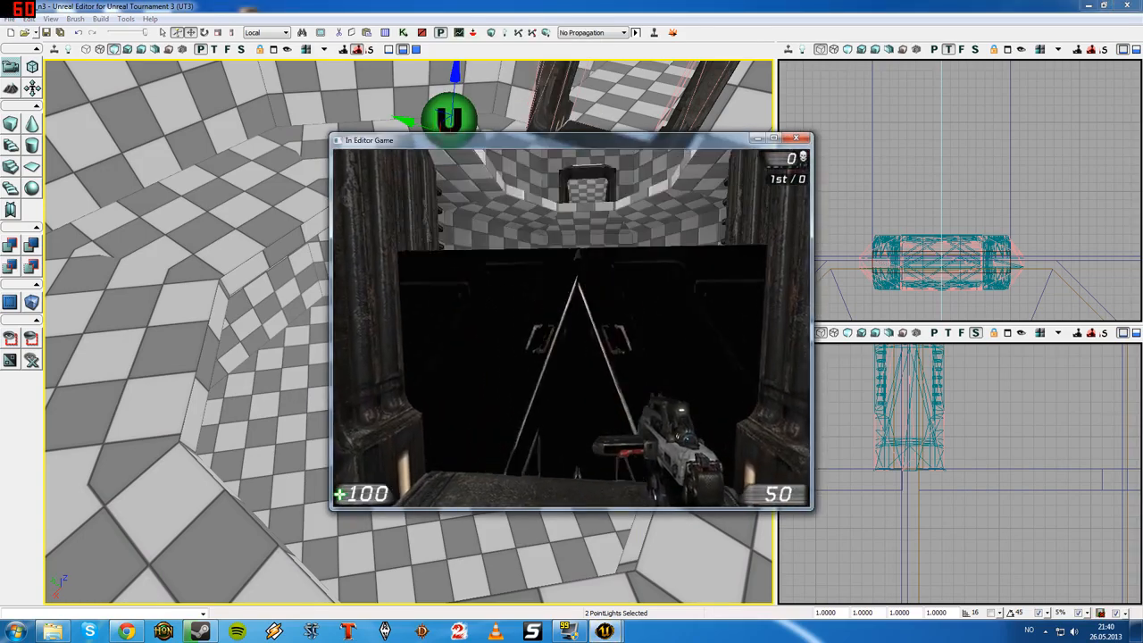
pyautogui.press('s')
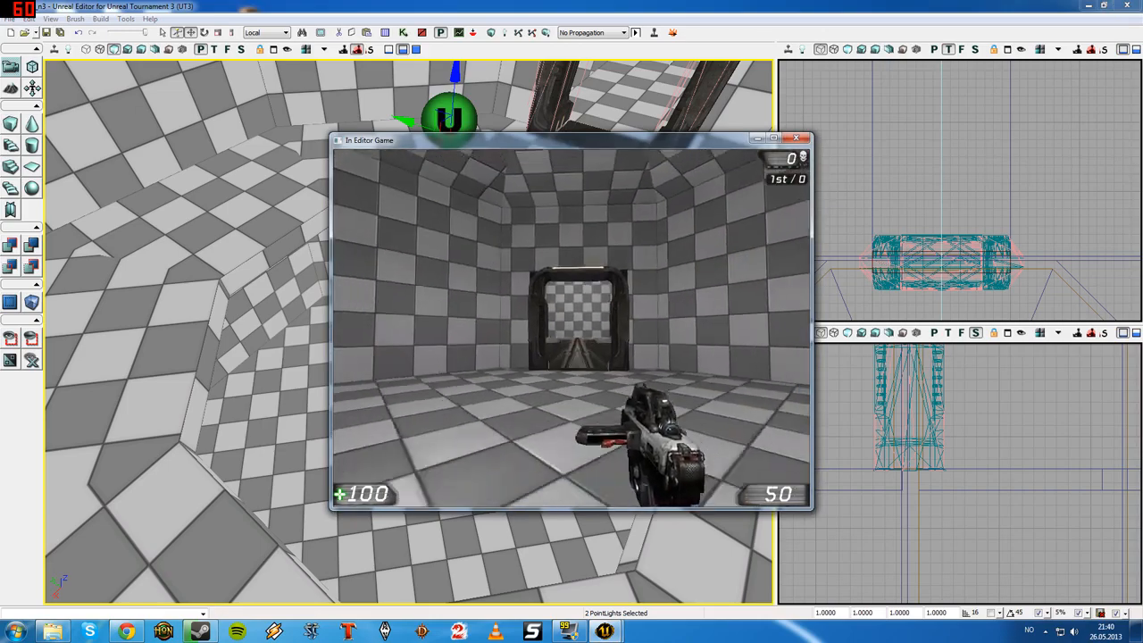
pyautogui.click(572, 327)
pyautogui.press('w')
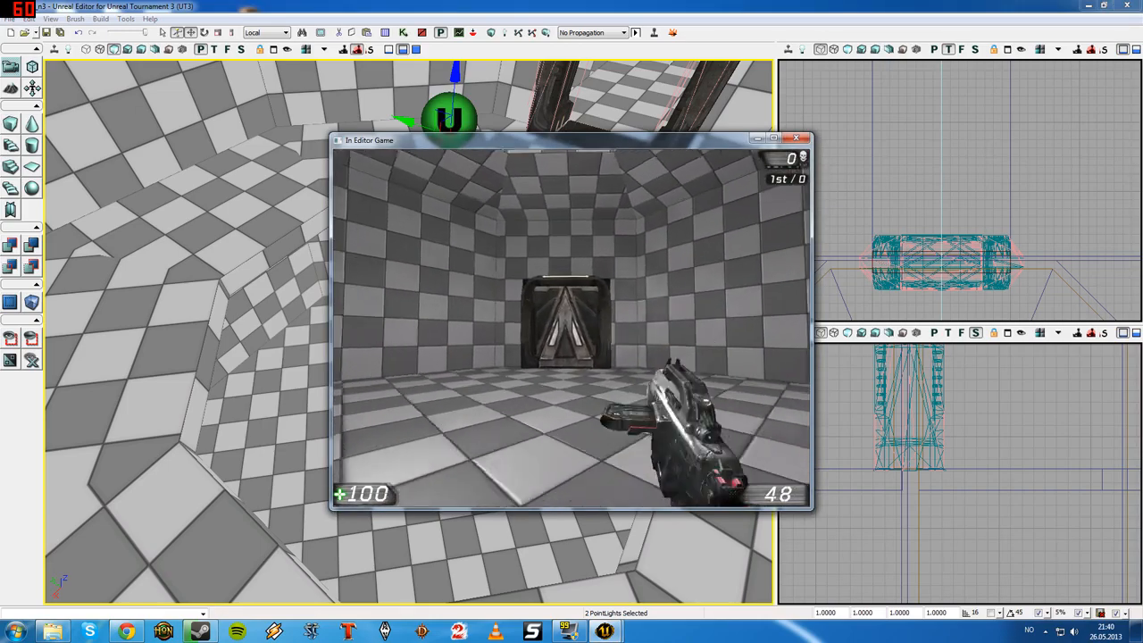
pyautogui.click(571, 327)
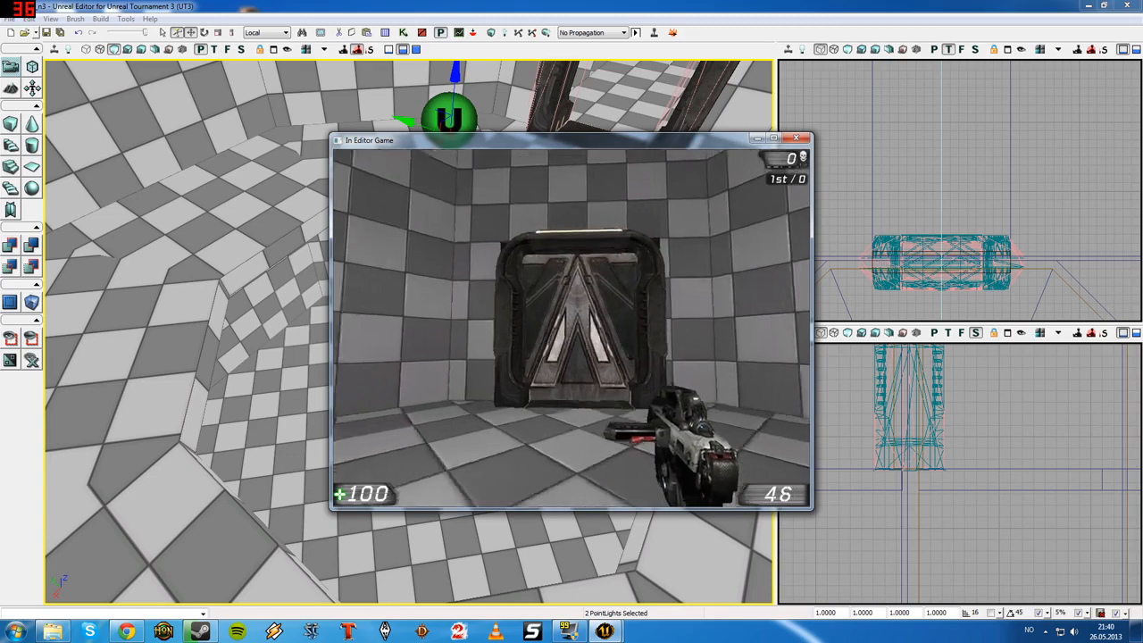
pyautogui.press('Escape')
# - Select the InterpActor door and set its CollisionType to COLLIDE_BlockAll in its properties
pyautogui.moveTo(409, 332); pyautogui.dragTo(500, 259, button='right')
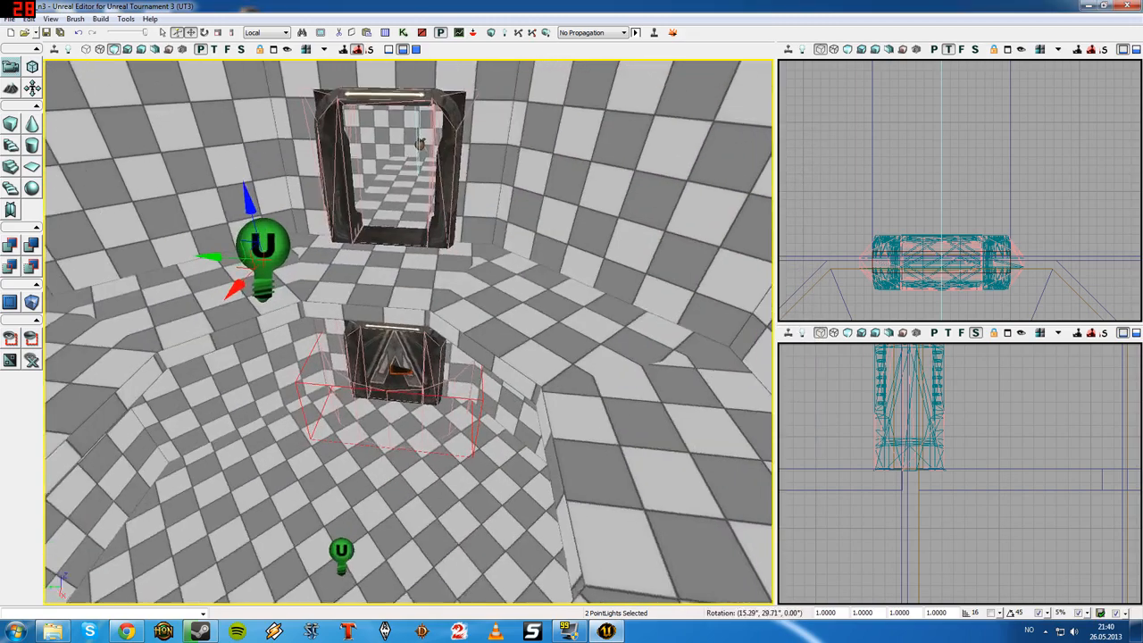
pyautogui.moveTo(501, 259); pyautogui.dragTo(489, 201)
pyautogui.click(456, 304)
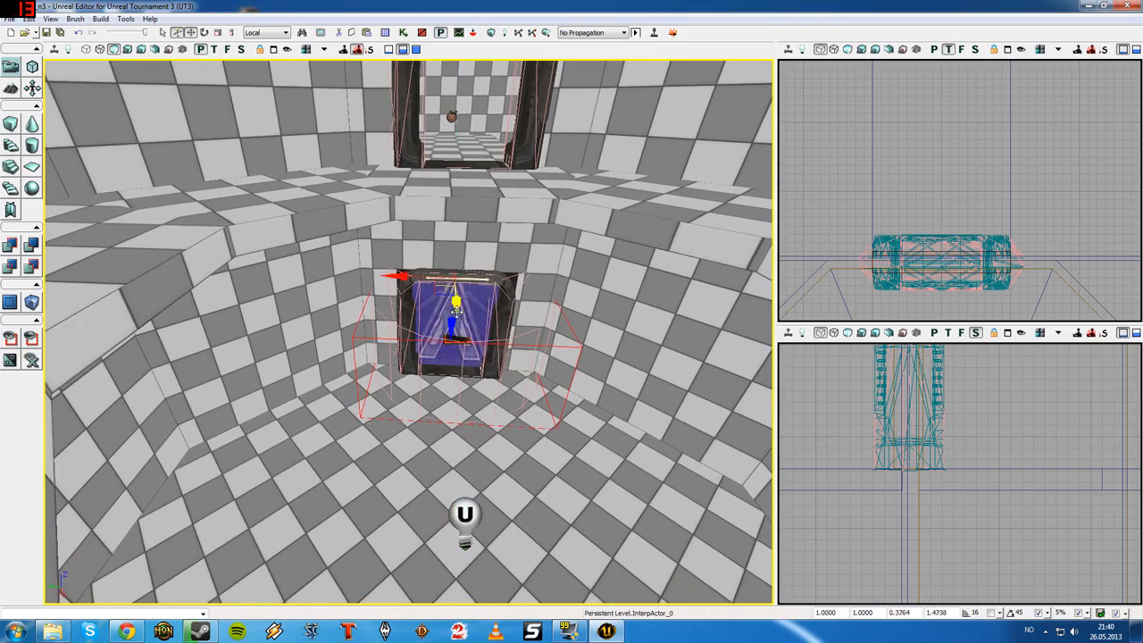
pyautogui.press('F4')
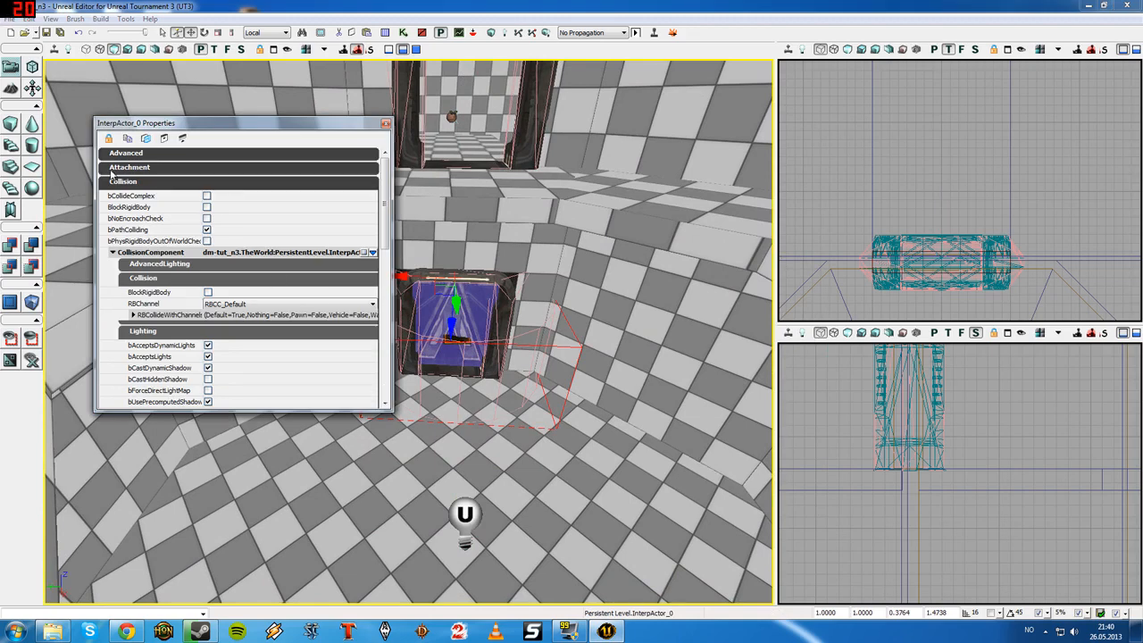
pyautogui.scroll(-4, 285, 311)
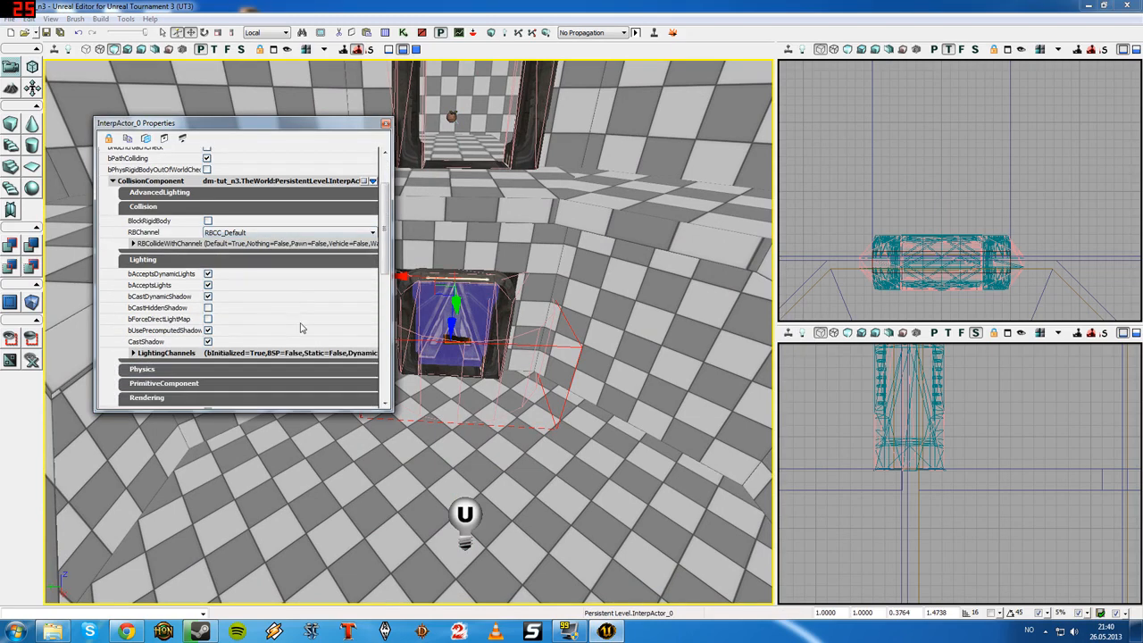
pyautogui.scroll(3, 268, 317)
pyautogui.scroll(1, 165, 244)
pyautogui.click(146, 183)
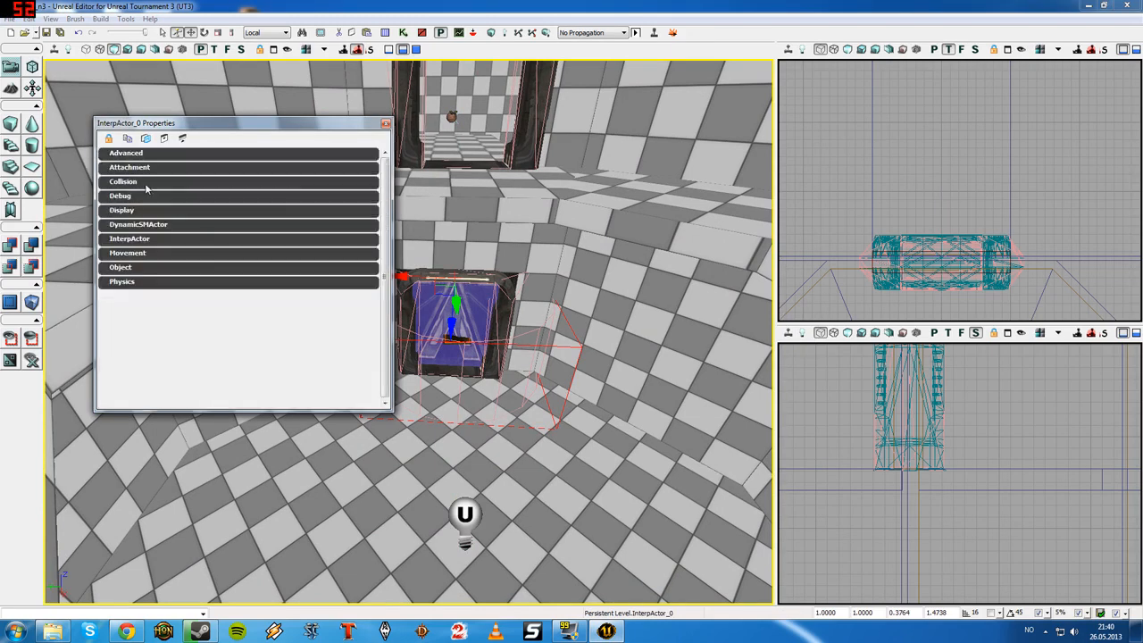
pyautogui.click(145, 182)
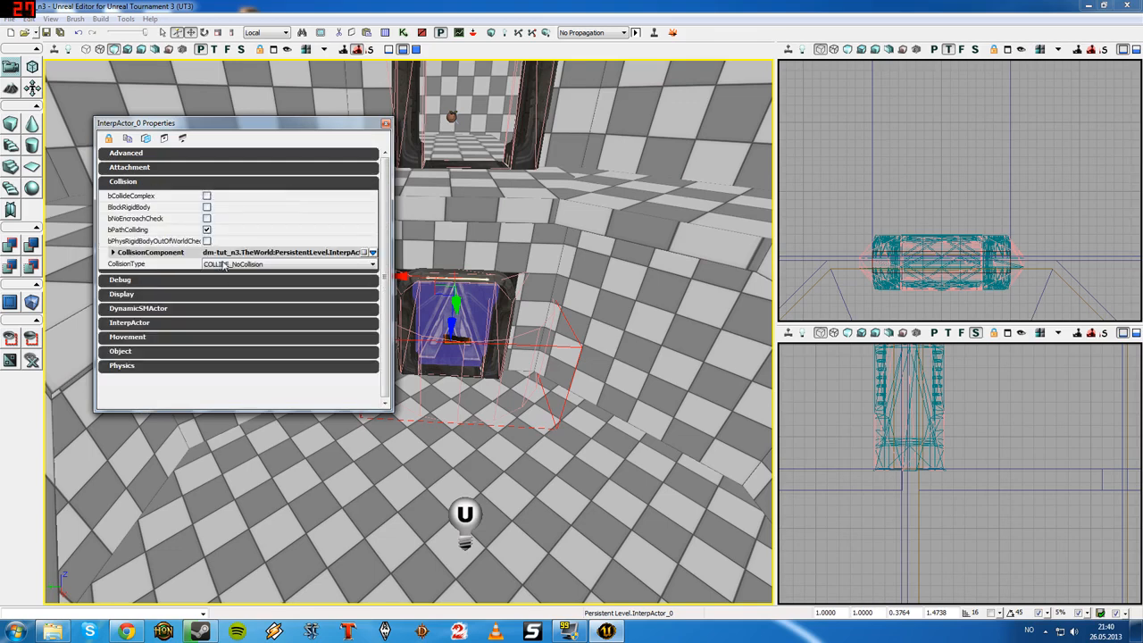
pyautogui.click(238, 266)
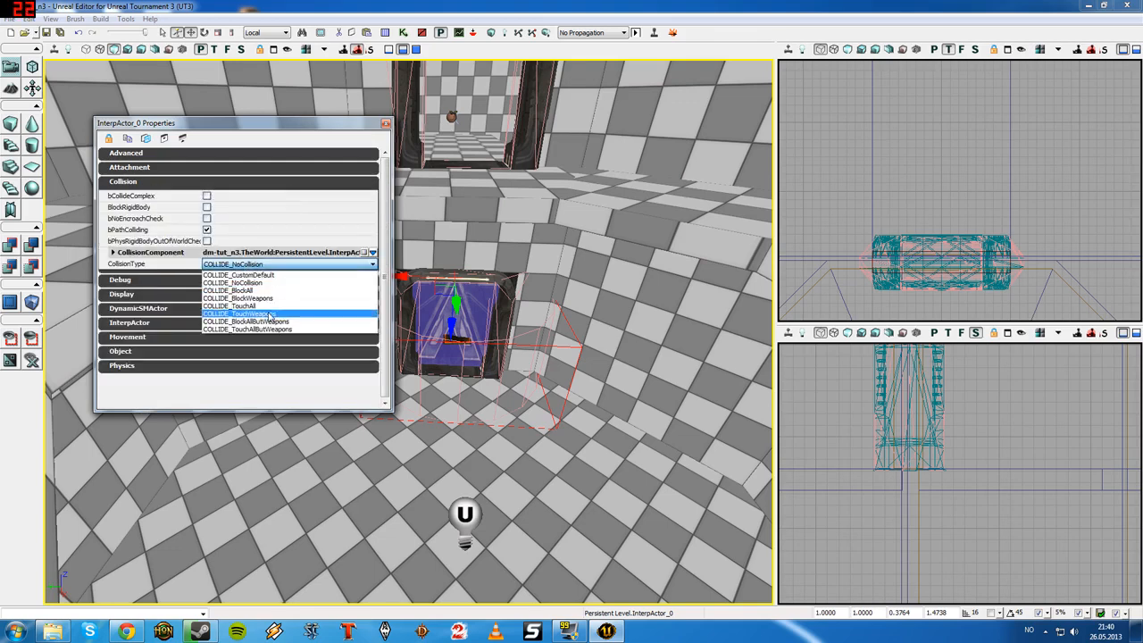
pyautogui.click(262, 293)
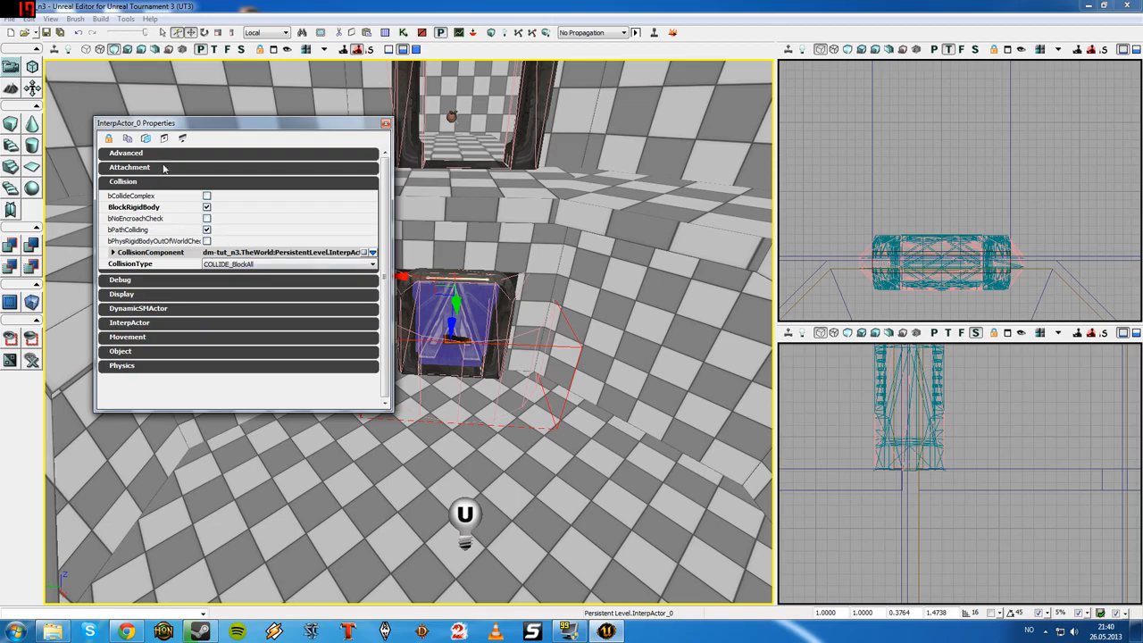
pyautogui.click(385, 123)
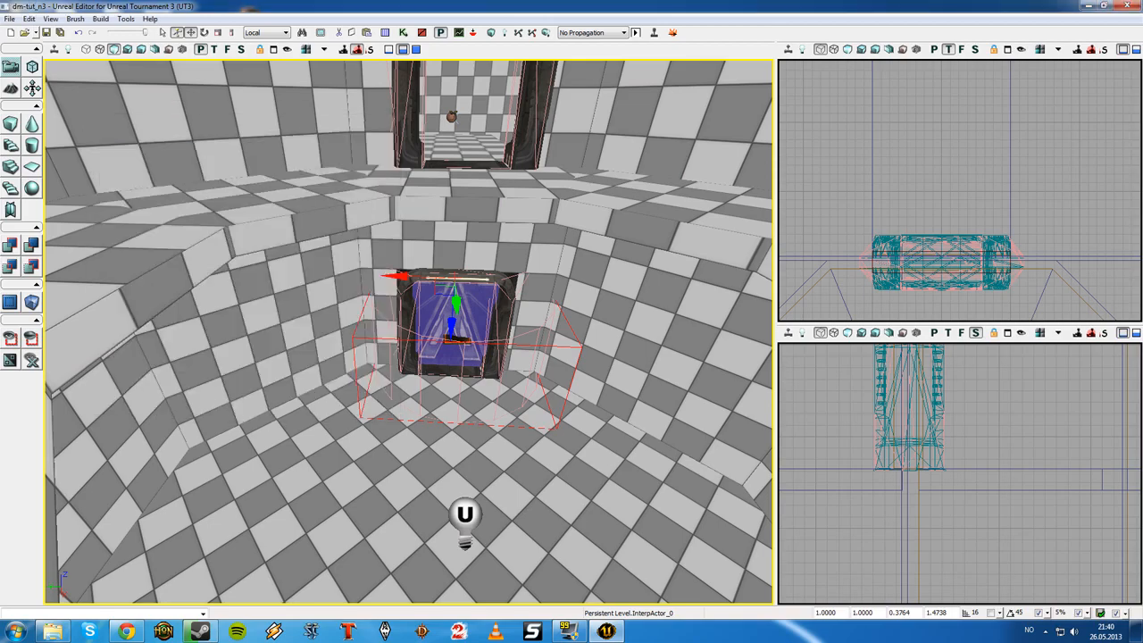
# - Select the two remaining static point lights together and enable the Dynamic lighting channel in their light component
pyautogui.moveTo(409, 332); pyautogui.dragTo(409, 259, button='right')
pyautogui.moveTo(410, 332); pyautogui.dragTo(409, 424, button='middle')
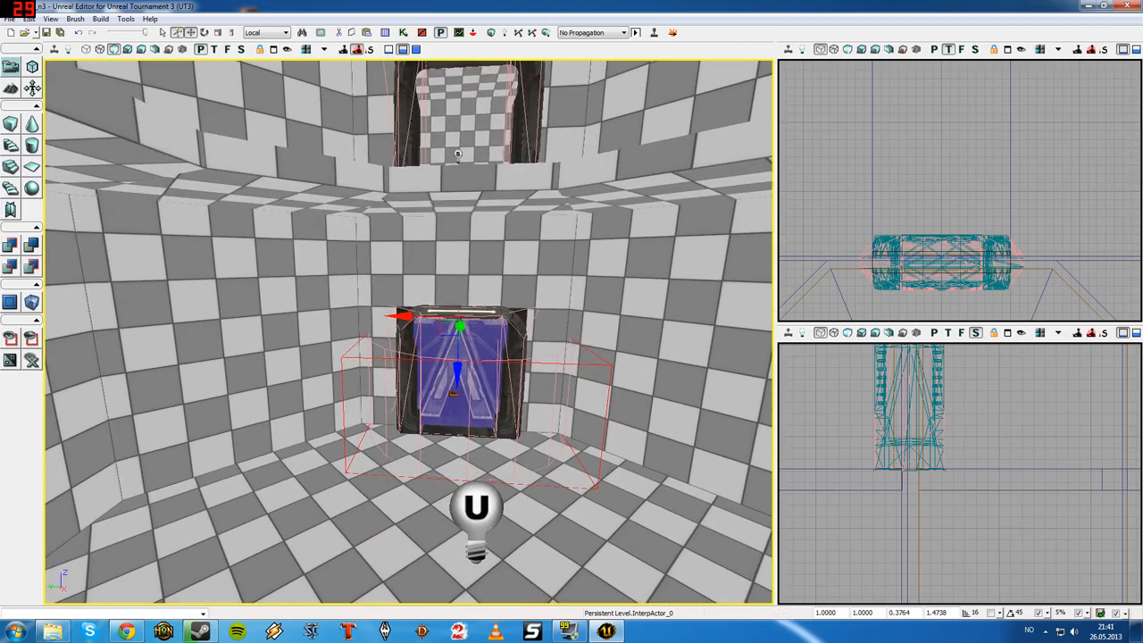
pyautogui.moveTo(409, 333); pyautogui.dragTo(473, 357, button='right')
pyautogui.moveTo(688, 62); pyautogui.dragTo(643, 44, button='right')
pyautogui.click(568, 293)
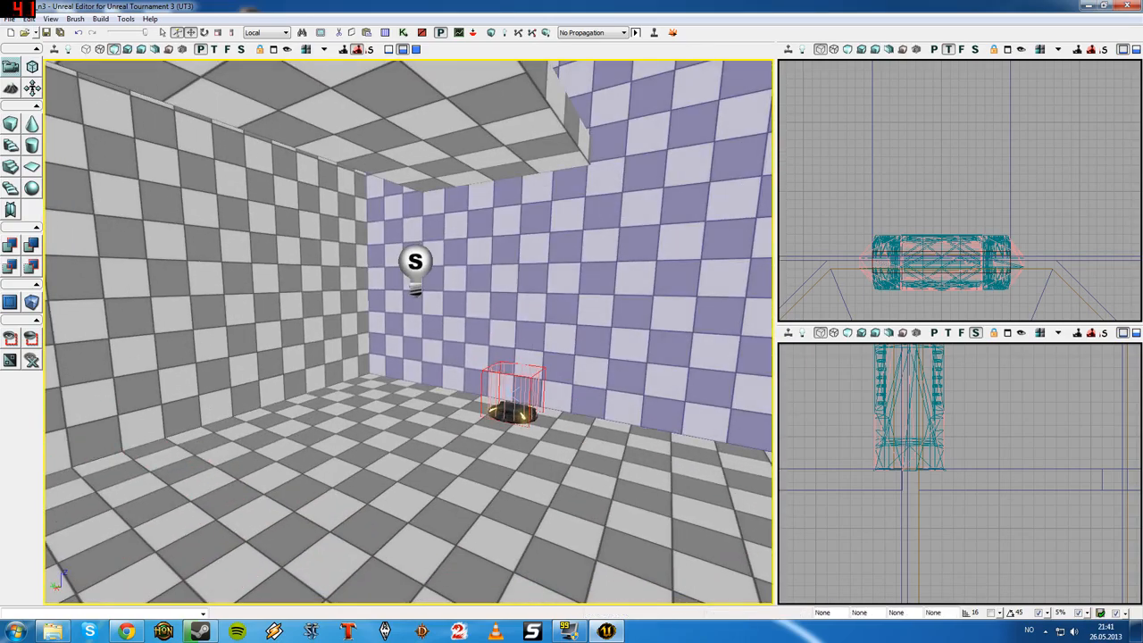
pyautogui.click(415, 264)
pyautogui.moveTo(416, 264); pyautogui.dragTo(331, 187, button='right')
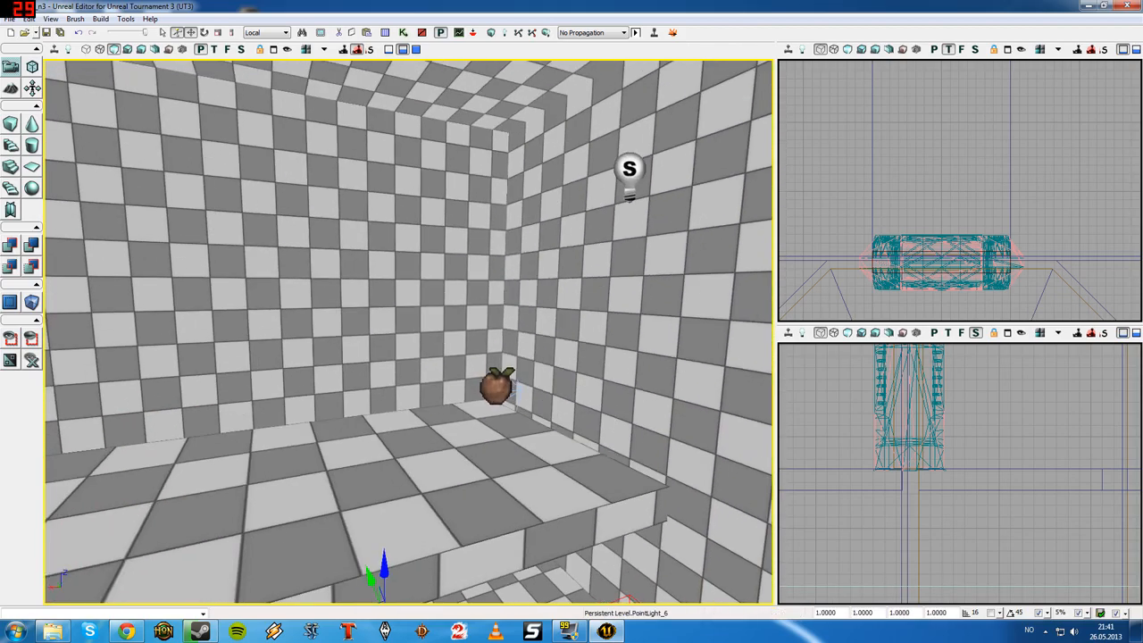
pyautogui.keyDown('ctrl'); pyautogui.click(629, 171); pyautogui.keyUp('ctrl')
pyautogui.moveTo(629, 171); pyautogui.dragTo(364, 194, button='right')
pyautogui.press('F4')
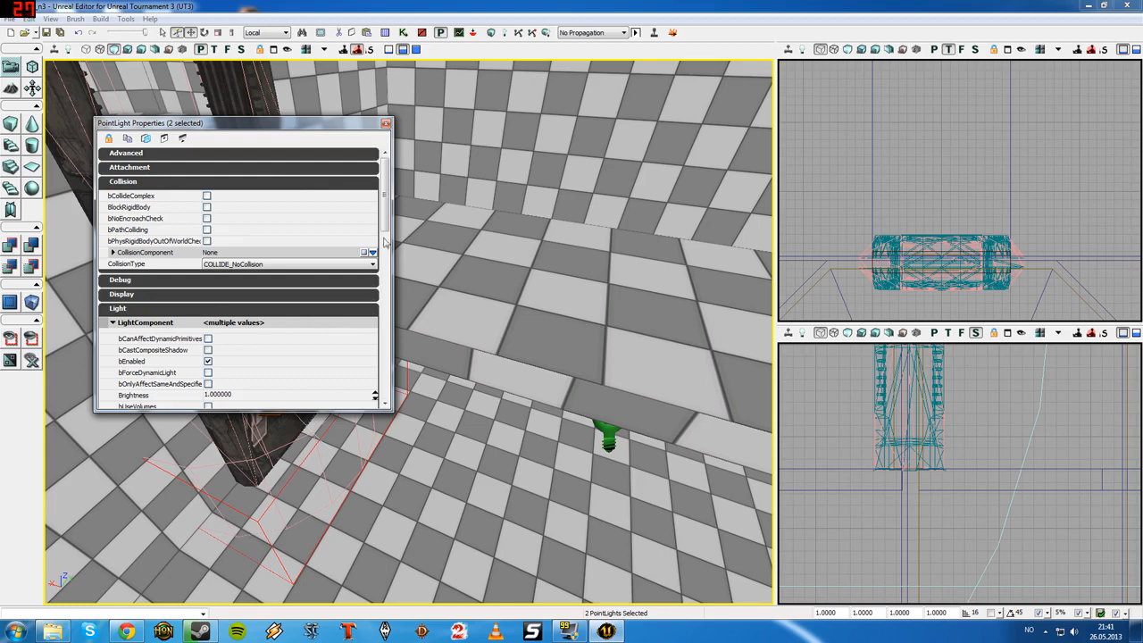
pyautogui.scroll(-7, 170, 327)
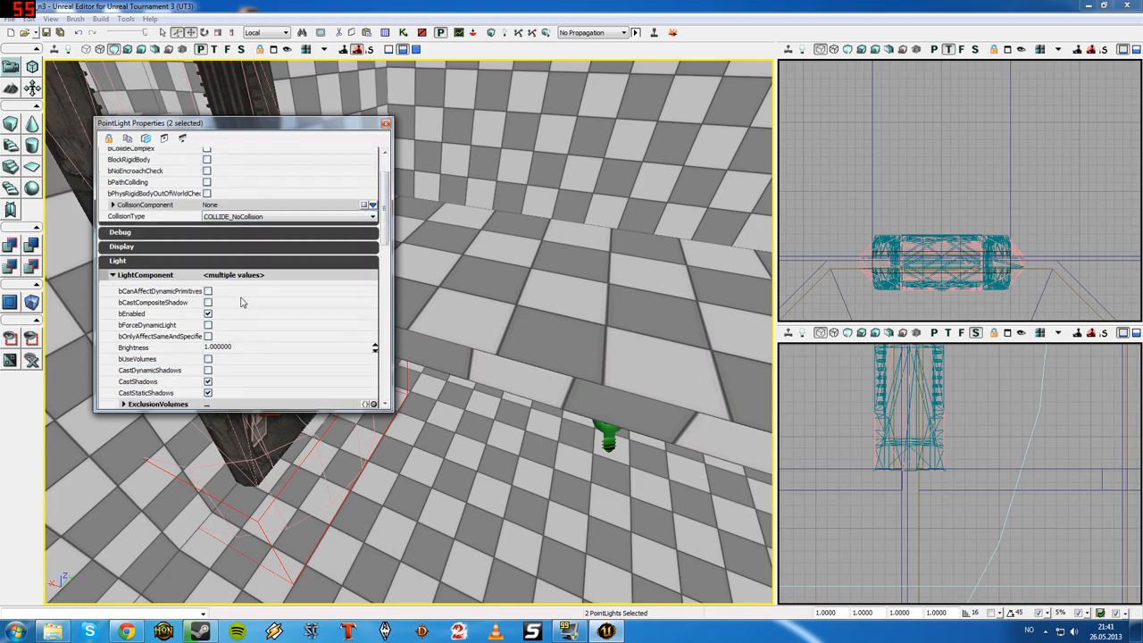
pyautogui.scroll(-1, 232, 339)
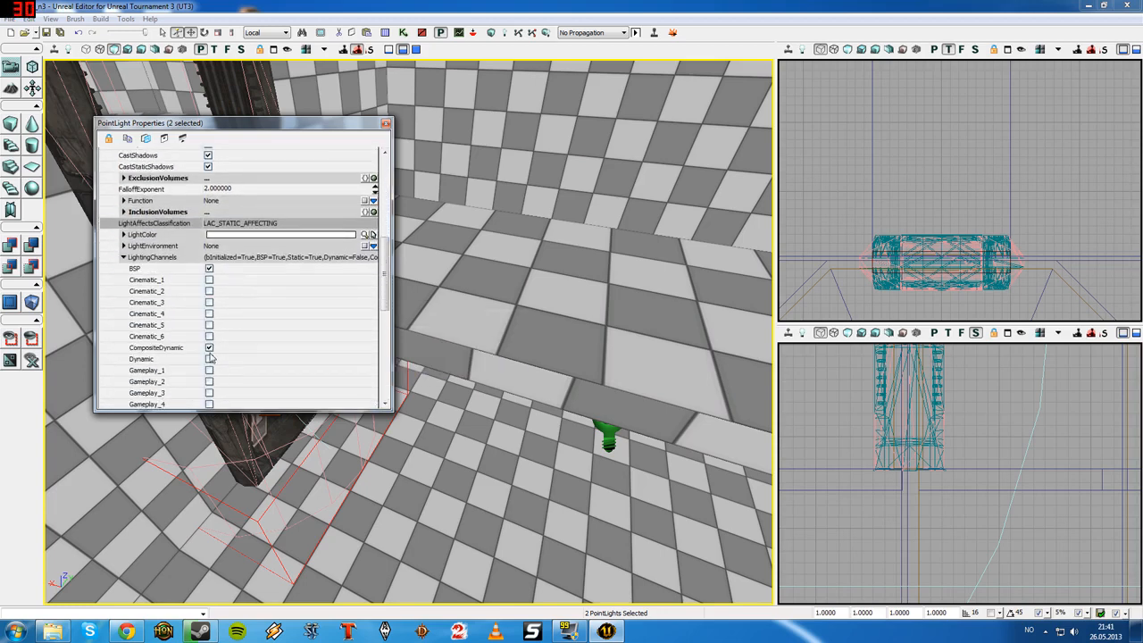
pyautogui.click(209, 361)
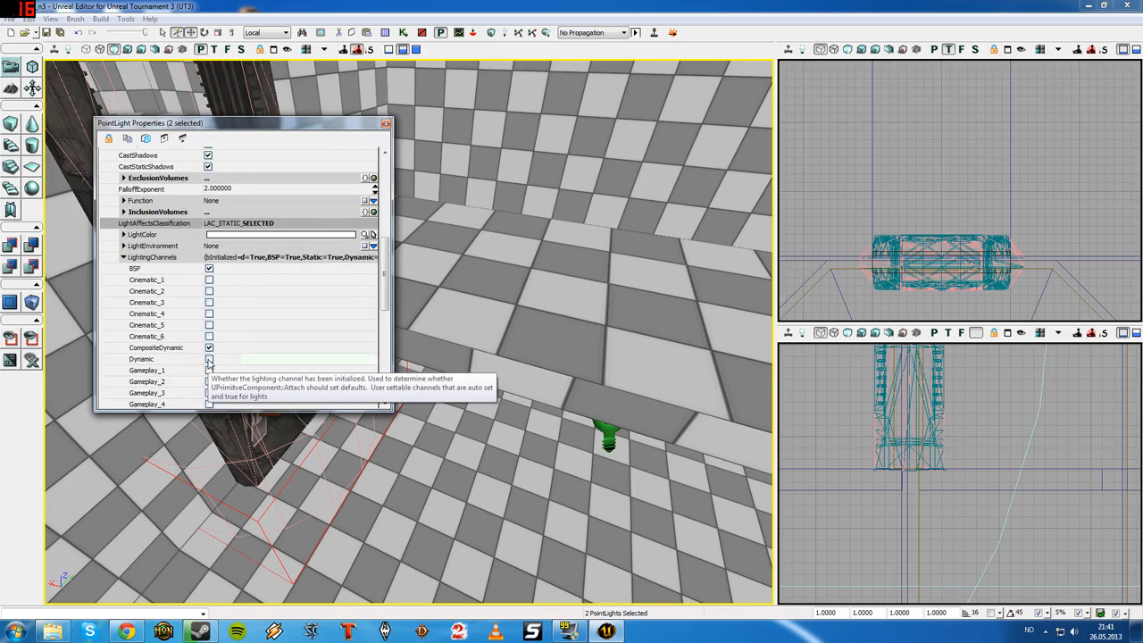
pyautogui.click(384, 122)
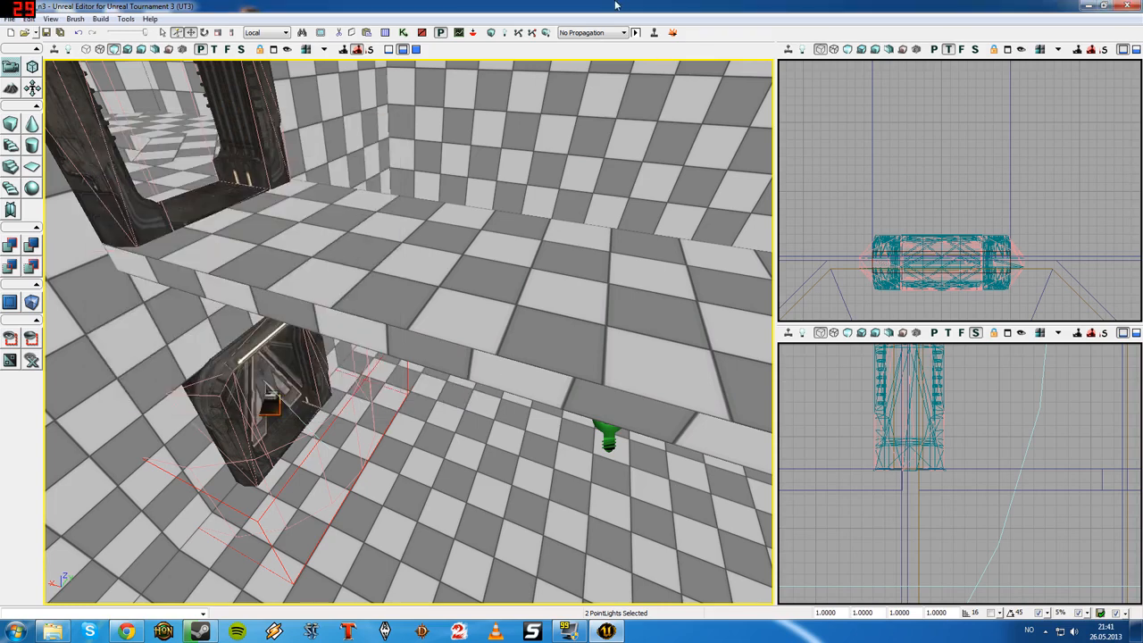
# - Rebuild the level with the new light settings, playtest it from the floor near the jump pad, and exit the game
pyautogui.click(545, 32)
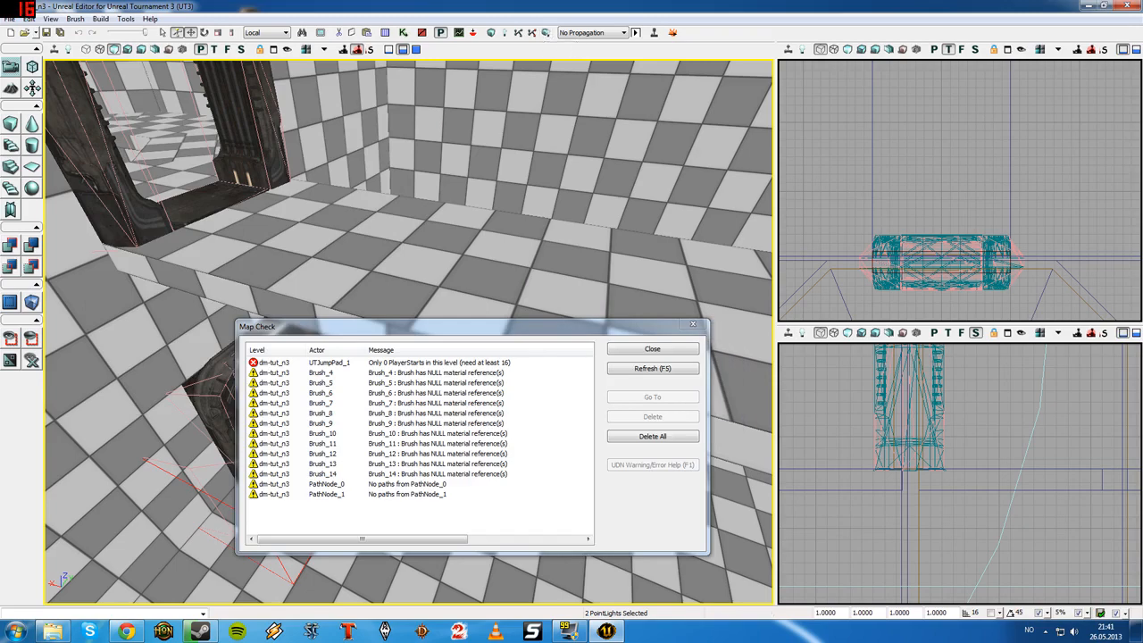
pyautogui.click(653, 349)
pyautogui.moveTo(536, 344); pyautogui.dragTo(656, 210)
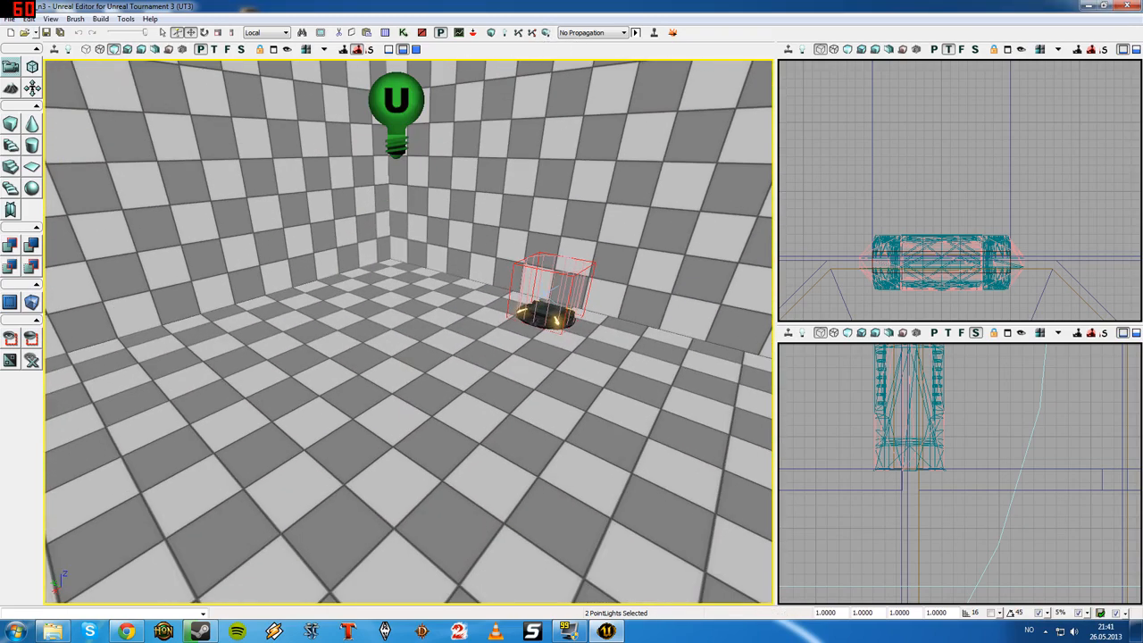
pyautogui.rightClick(434, 356)
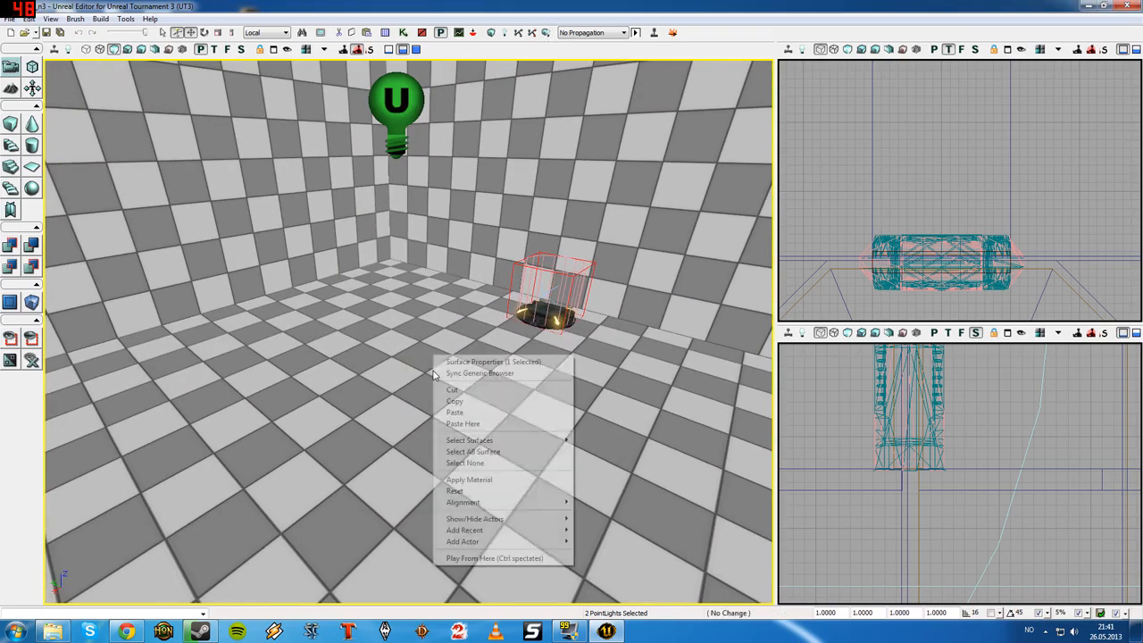
pyautogui.click(465, 559)
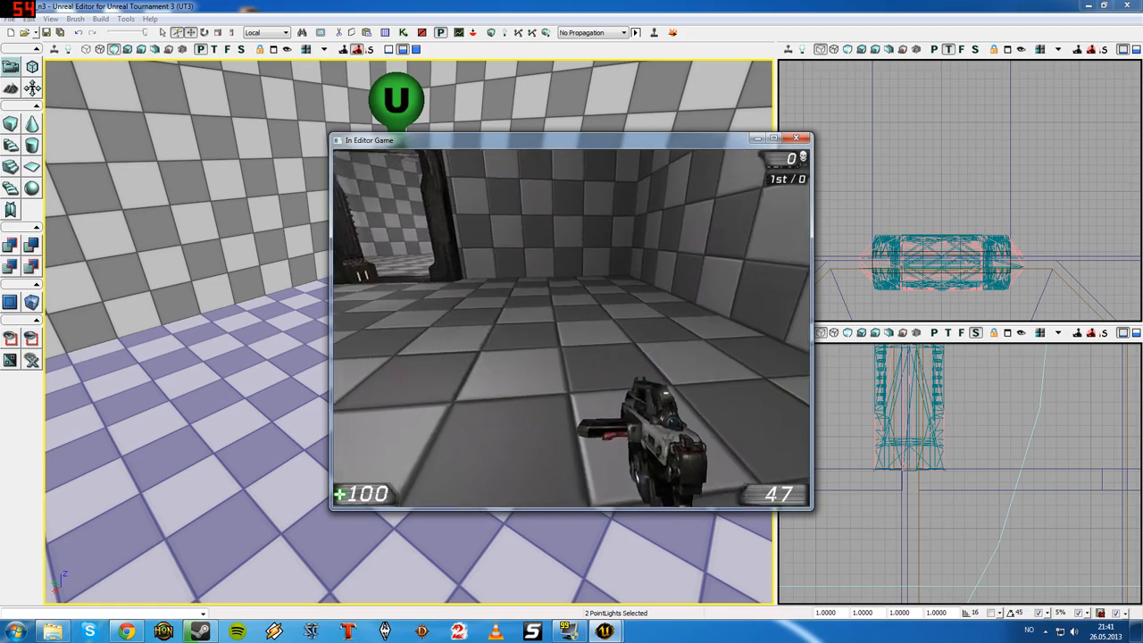
pyautogui.press('Escape')
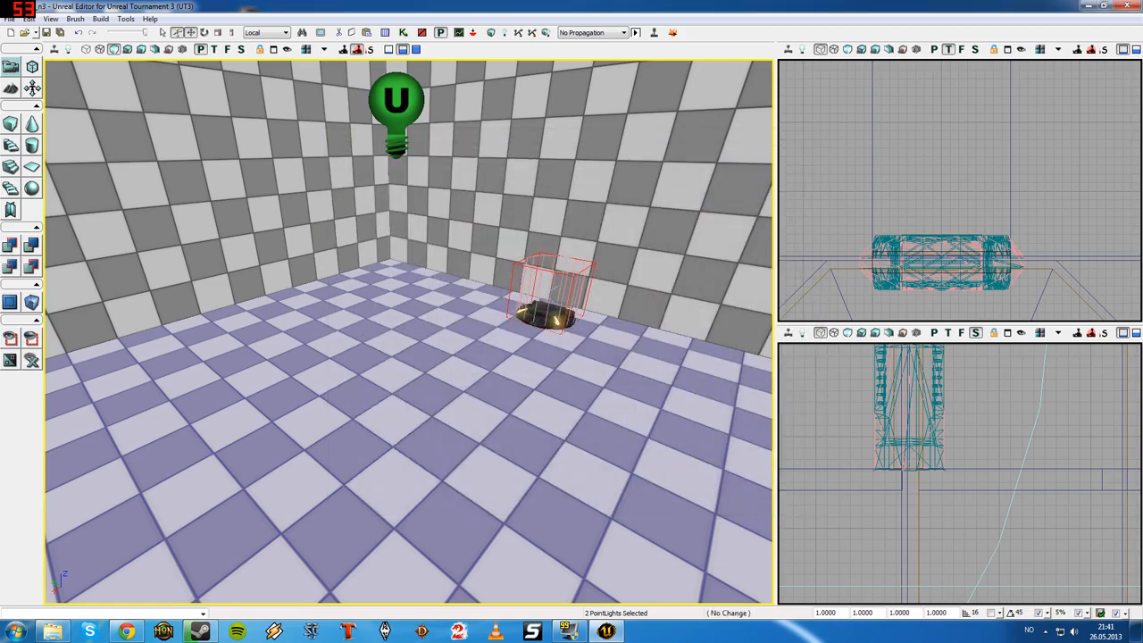
pyautogui.press('Escape')
# - Find the pickup factories under NavigationPoint in the actor classes and select UTWeaponPickupFactory
pyautogui.moveTo(535, 357); pyautogui.dragTo(192, 326, button='right')
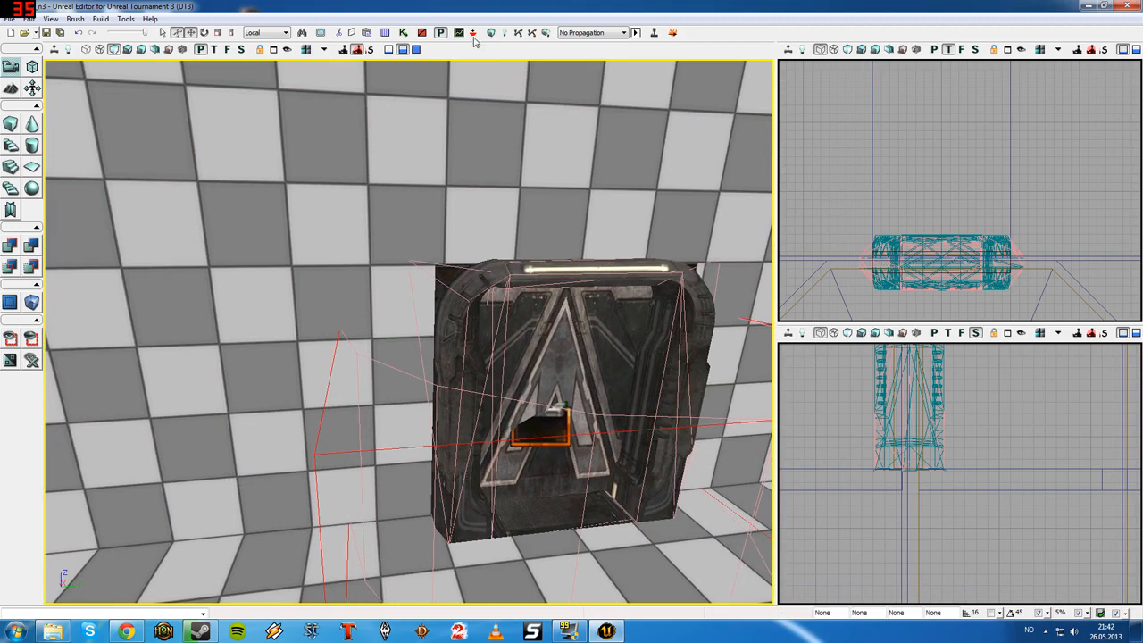
pyautogui.click(386, 33)
pyautogui.moveTo(295, 268); pyautogui.dragTo(483, 223, button='right')
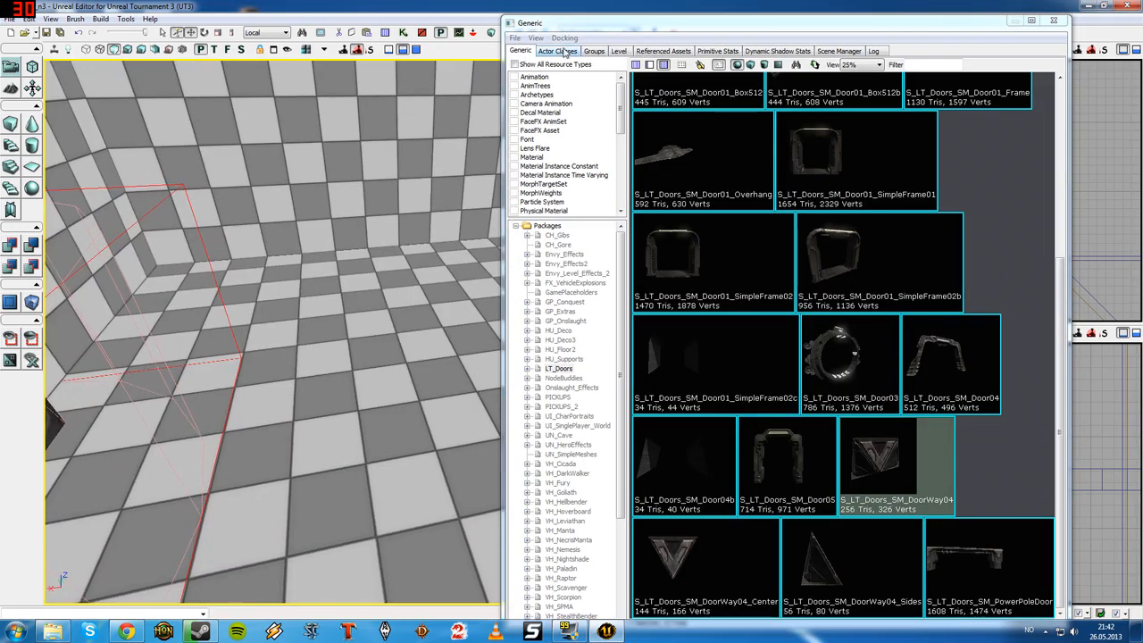
pyautogui.click(562, 51)
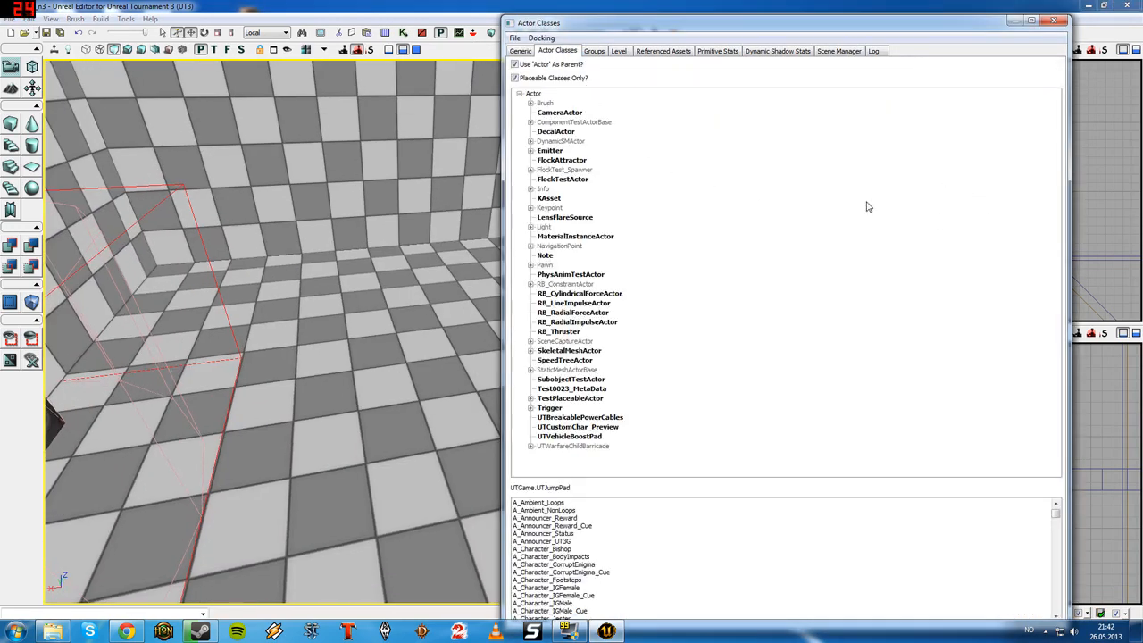
pyautogui.click(530, 245)
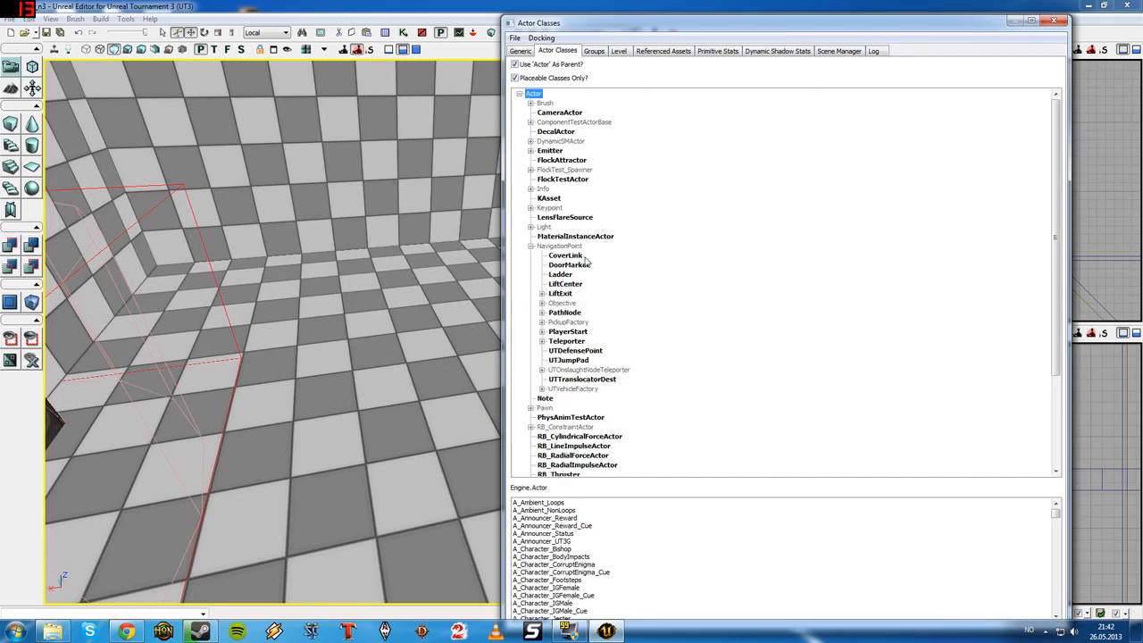
pyautogui.click(566, 323)
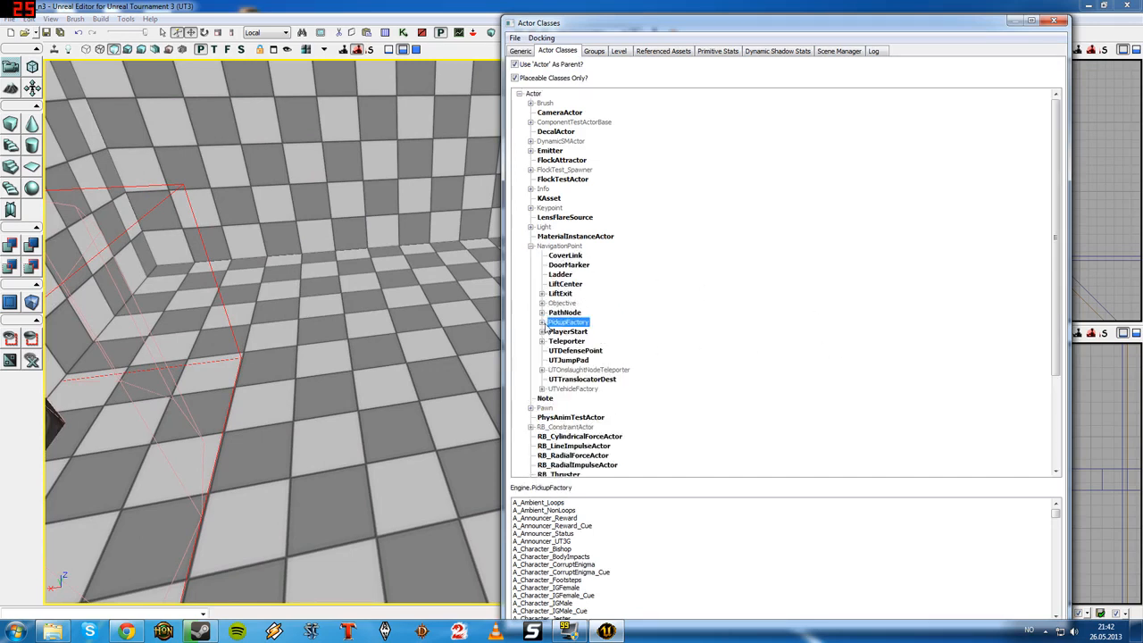
pyautogui.click(542, 322)
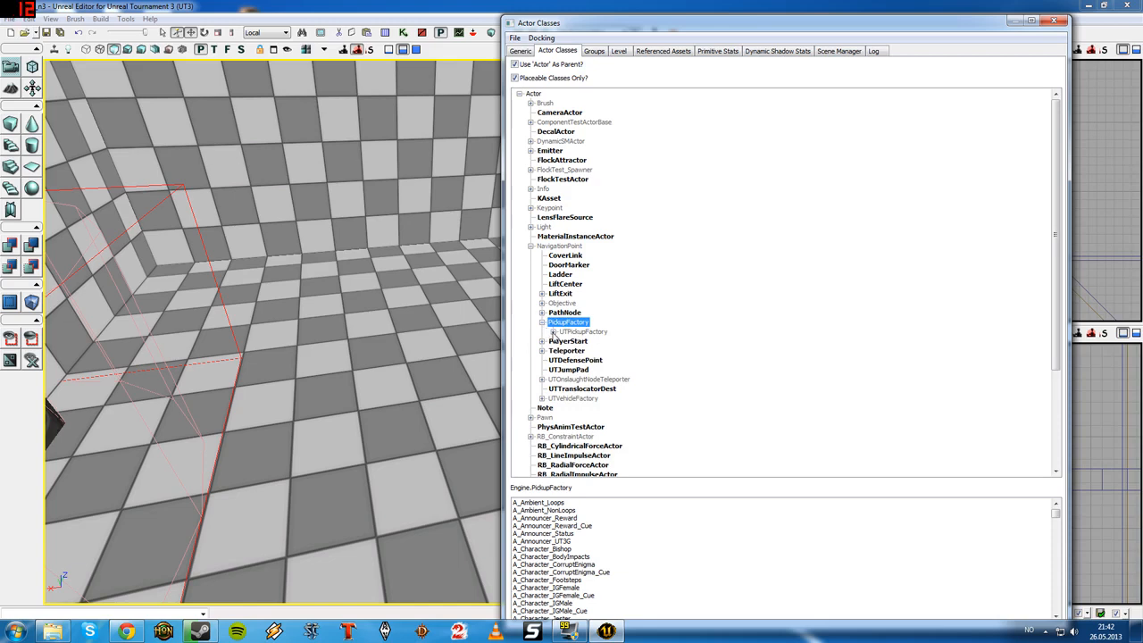
pyautogui.click(553, 332)
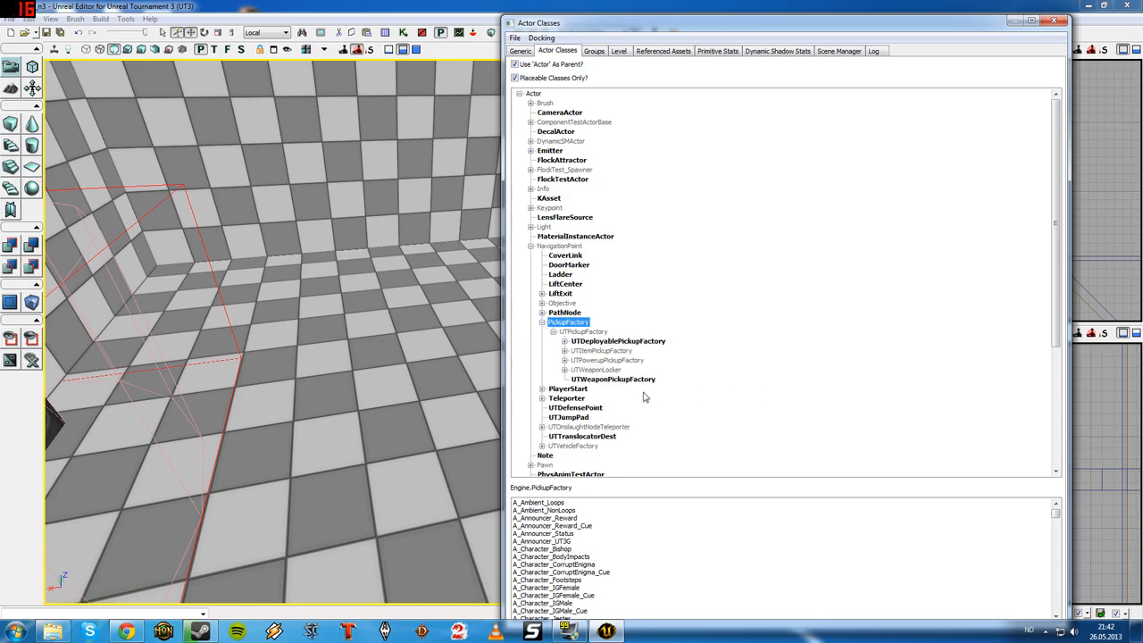
pyautogui.click(619, 381)
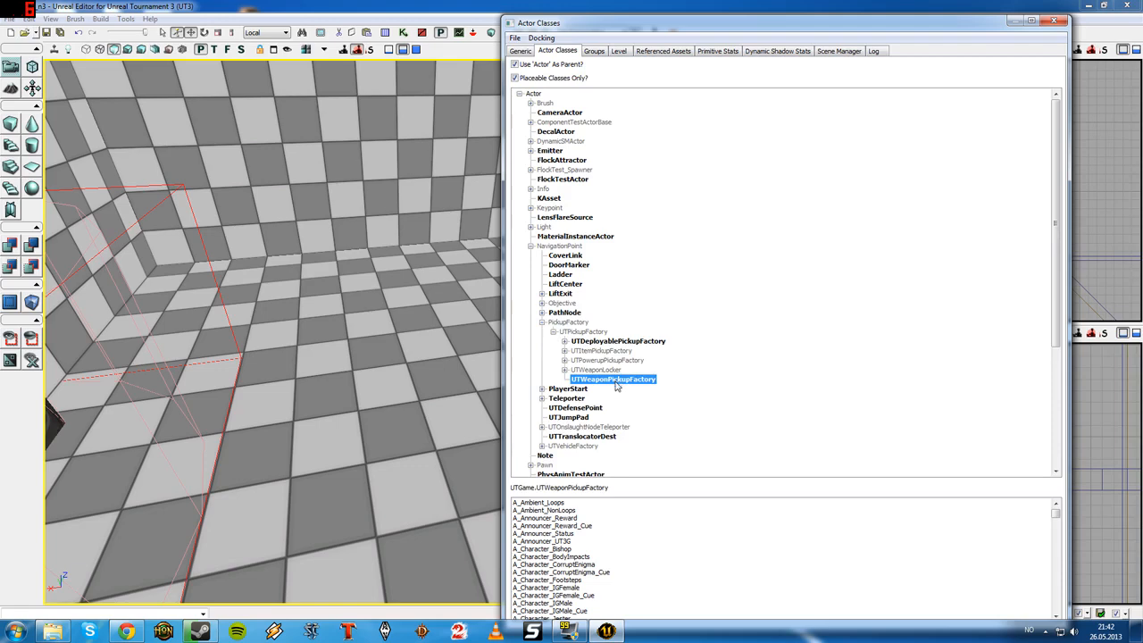
# - Add a UTWeaponPickupFactory actor on the room's floor beside the jump pad
pyautogui.moveTo(303, 339); pyautogui.dragTo(295, 402)
pyautogui.click(614, 383)
pyautogui.moveTo(411, 358); pyautogui.dragTo(335, 388, button='right')
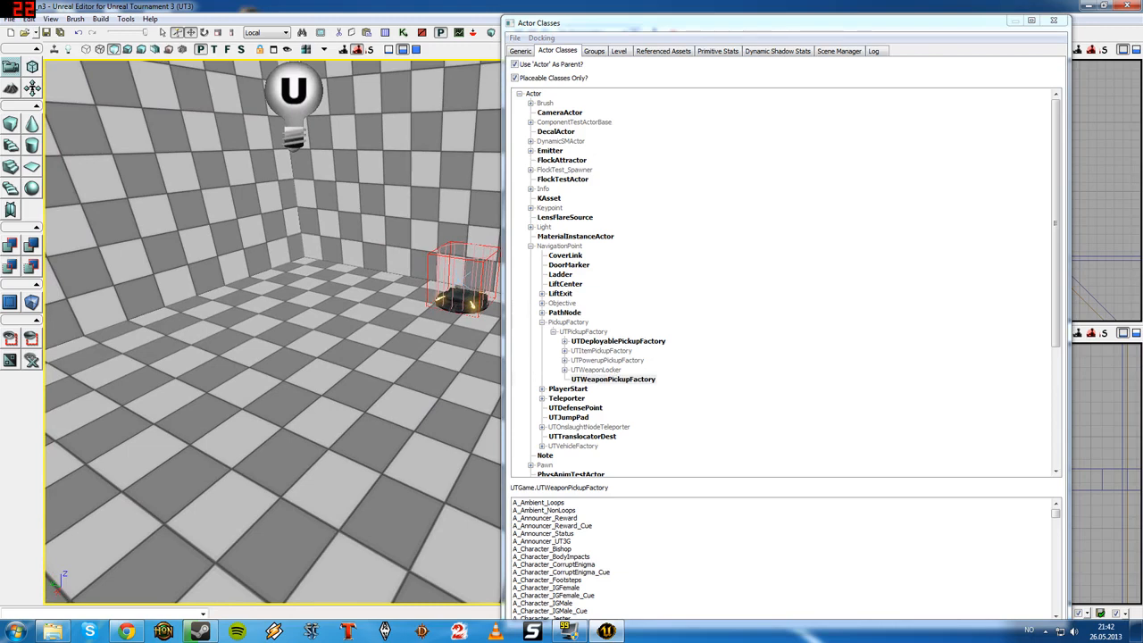
pyautogui.rightClick(277, 295)
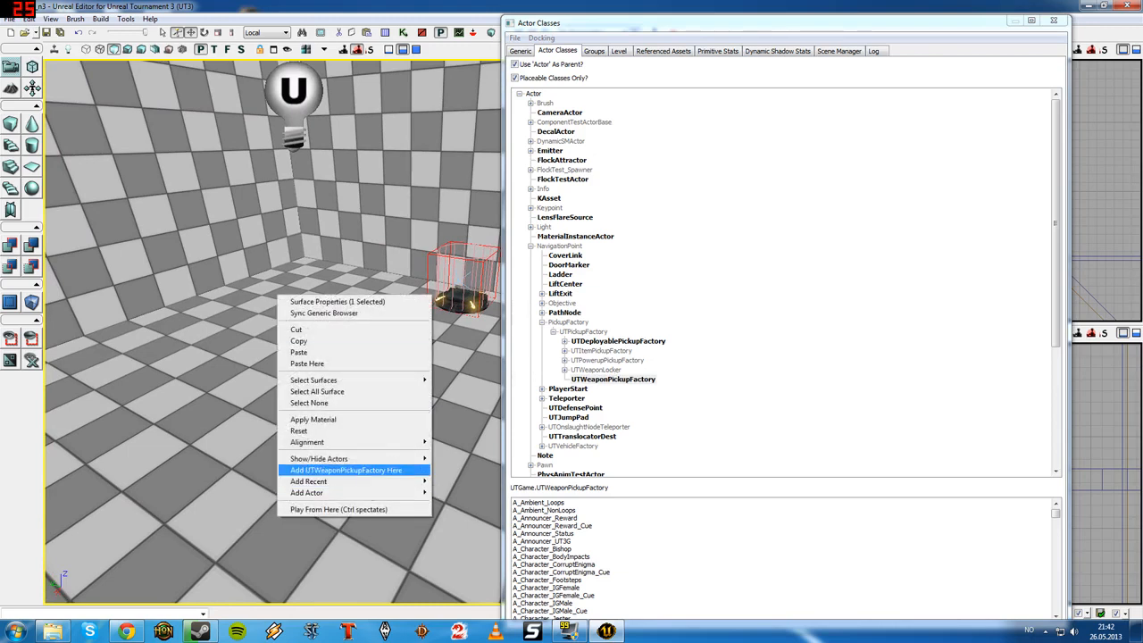
pyautogui.click(306, 470)
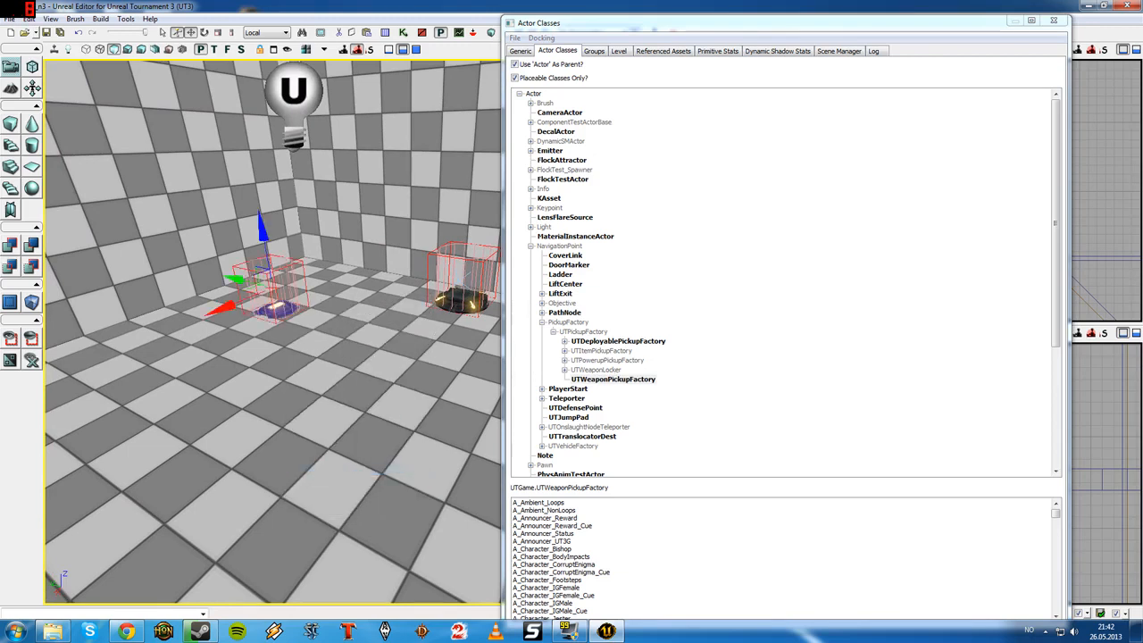
# - Move the weapon pickup factory across the floor into the corner area beside the door and close the actor class browser
pyautogui.moveTo(308, 447); pyautogui.dragTo(259, 429, button='right')
pyautogui.moveTo(442, 282); pyautogui.dragTo(130, 339)
pyautogui.moveTo(129, 339)
pyautogui.mouseDown(button='right')
pyautogui.moveTo(67, 344)
pyautogui.moveTo(112, 353)
pyautogui.mouseUp(button='right')
pyautogui.moveTo(313, 294); pyautogui.dragTo(460, 259, button='right')
pyautogui.rightClick(432, 283)
pyautogui.moveTo(431, 308); pyautogui.dragTo(460, 304, button='right')
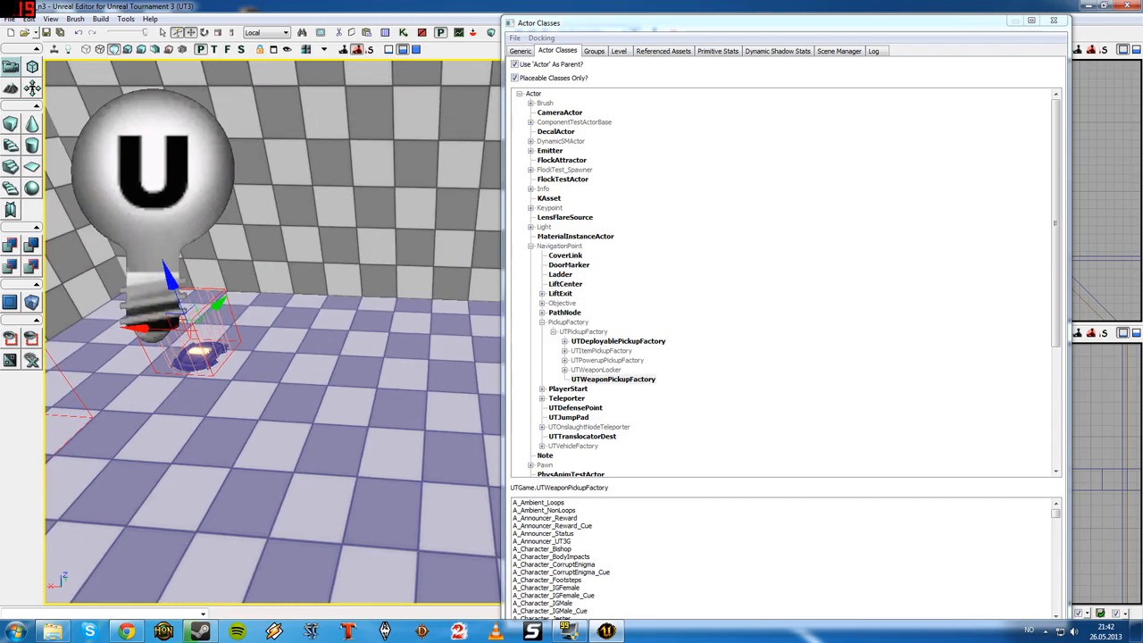
pyautogui.click(431, 339)
pyautogui.moveTo(431, 339); pyautogui.dragTo(321, 341, button='right')
pyautogui.click(400, 323)
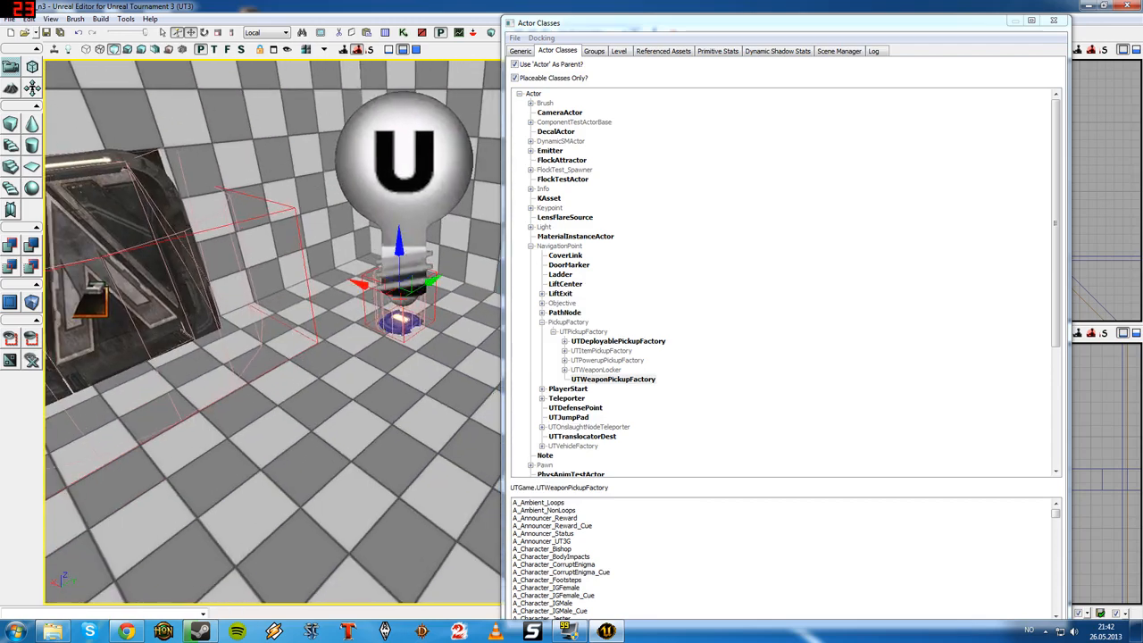
pyautogui.moveTo(400, 322); pyautogui.dragTo(456, 303)
pyautogui.moveTo(385, 298); pyautogui.dragTo(381, 295)
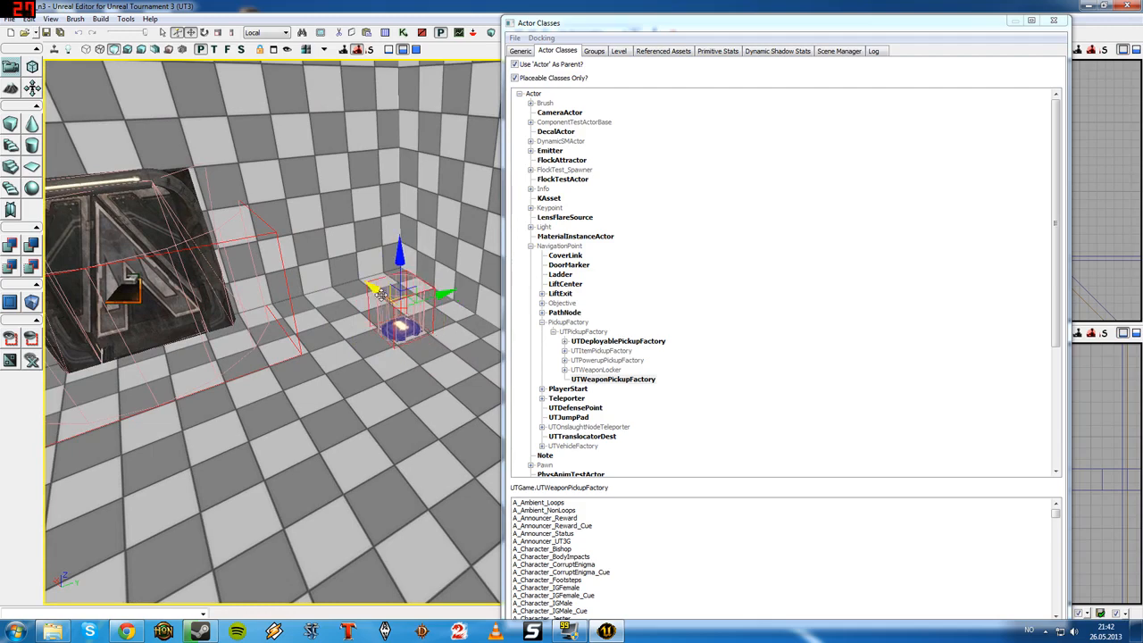
pyautogui.click(1053, 22)
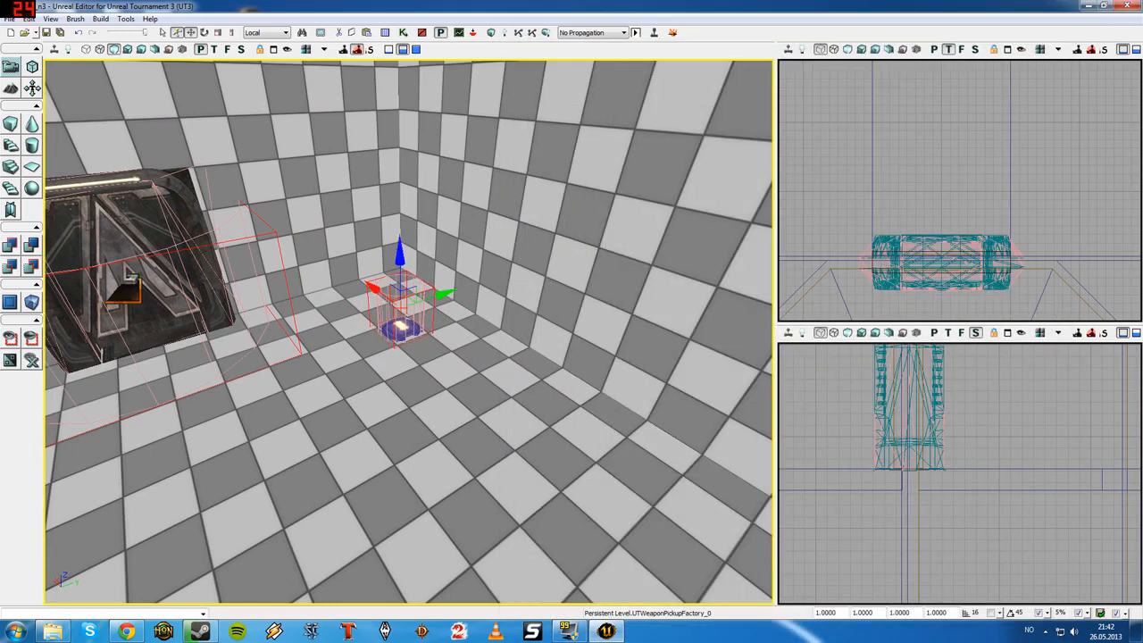
# - Set the weapon pickup factory's WeaponPickupClass to UTWeap_FlakCannon in its properties
pyautogui.moveTo(327, 349); pyautogui.dragTo(310, 352, button='right')
pyautogui.press('F4')
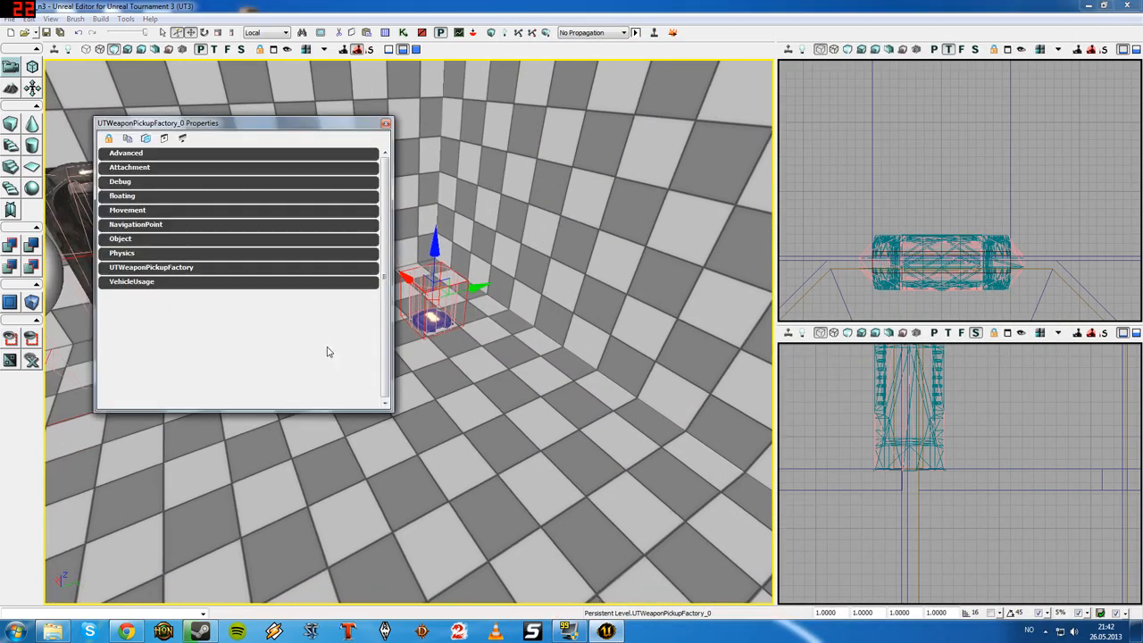
pyautogui.click(178, 268)
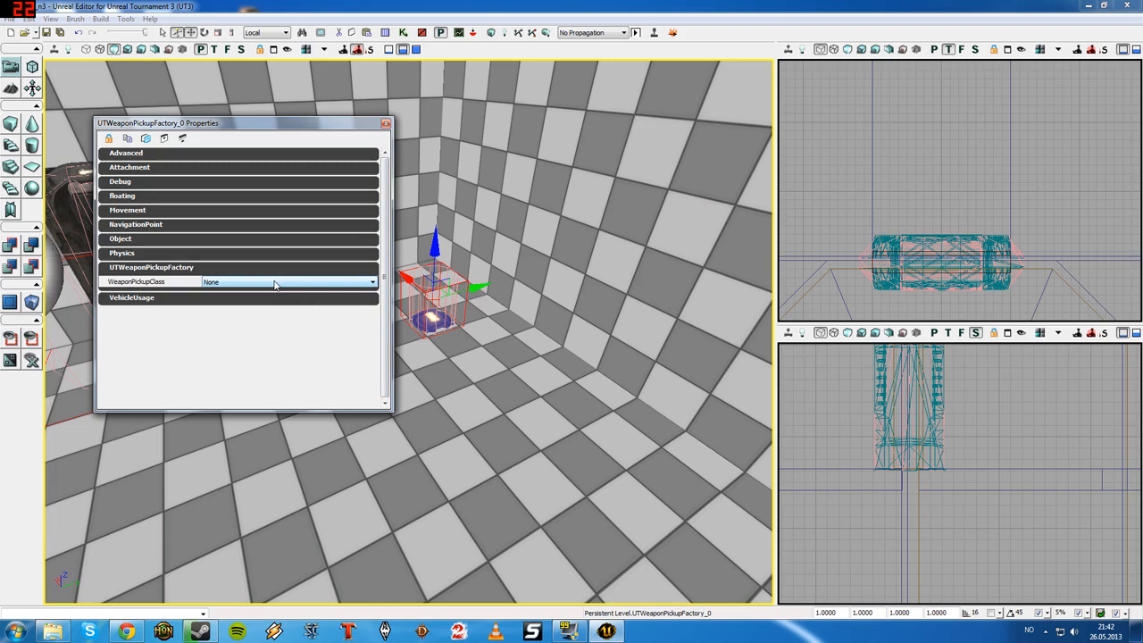
pyautogui.click(275, 282)
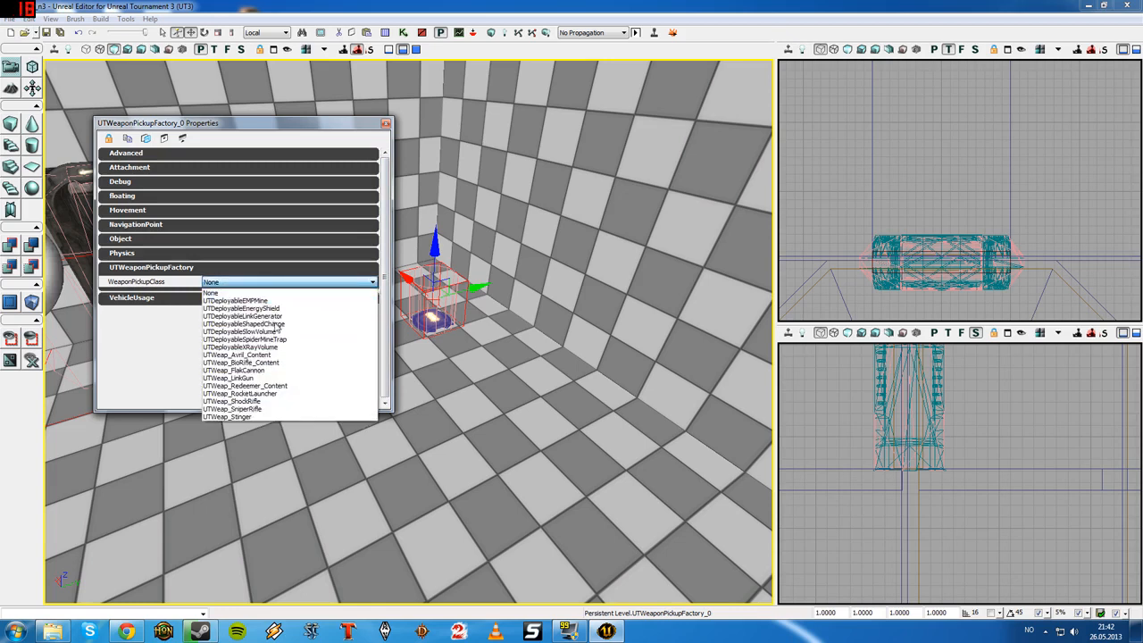
pyautogui.click(265, 373)
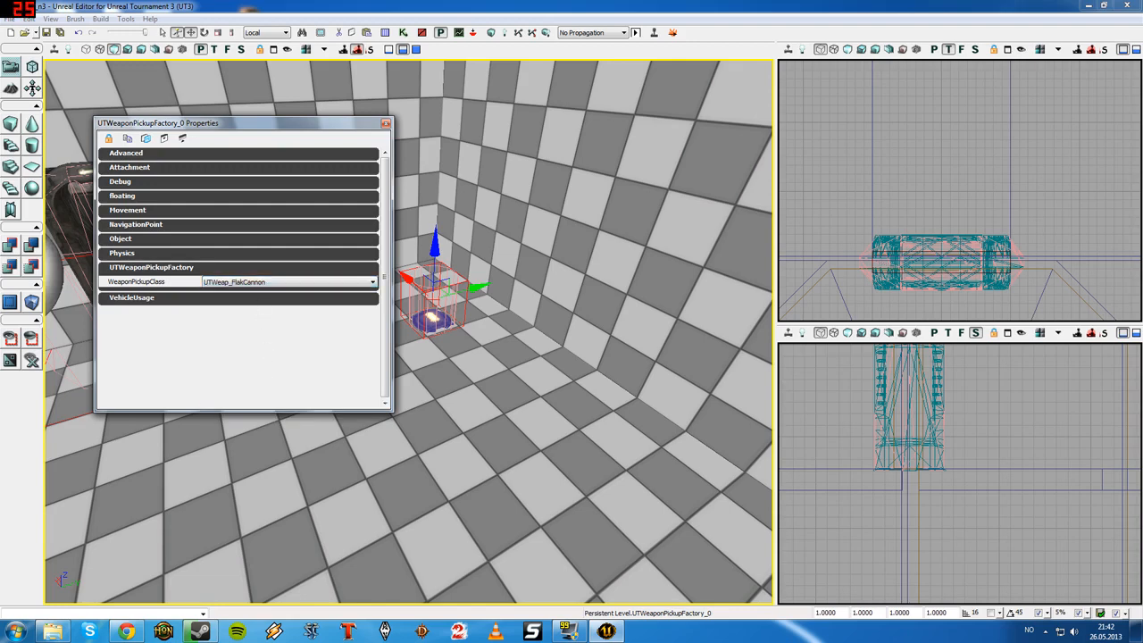
pyautogui.click(386, 123)
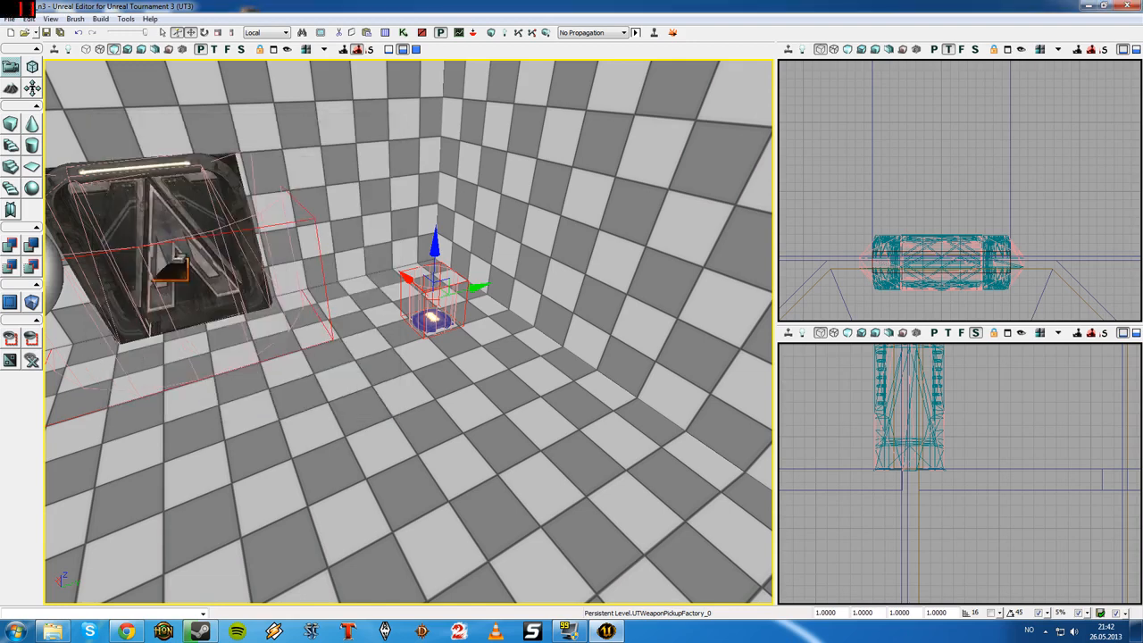
# - Rebuild the whole level with the new weapon pickup and dismiss the map check
pyautogui.moveTo(409, 330); pyautogui.dragTo(348, 402, button='right')
pyautogui.click(545, 32)
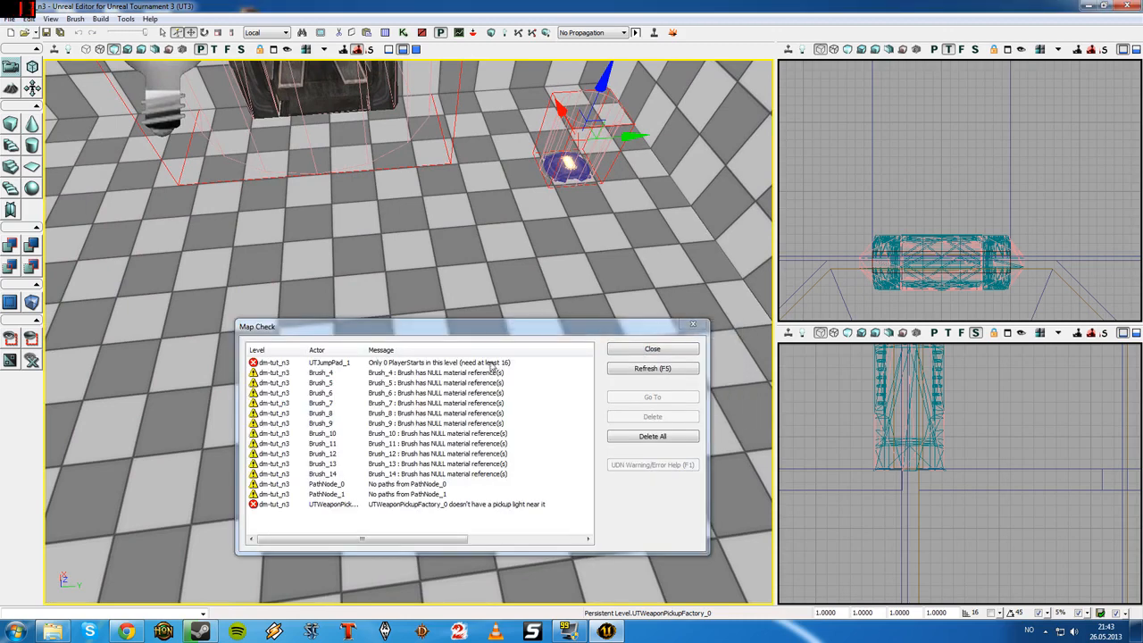
pyautogui.click(631, 355)
pyautogui.rightClick(459, 324)
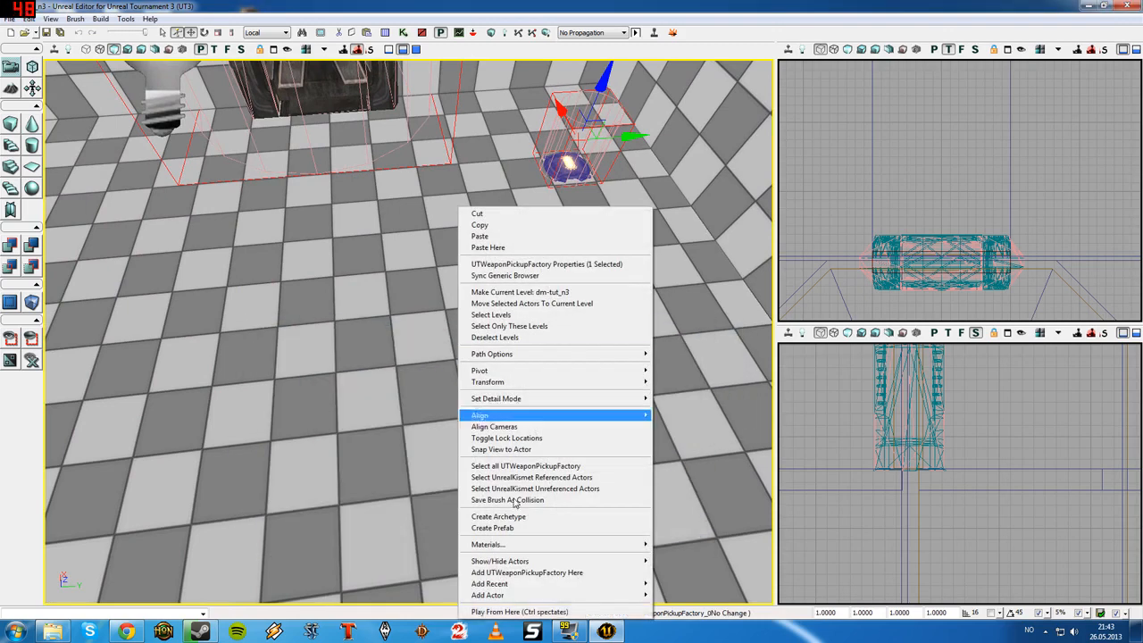
pyautogui.click(527, 612)
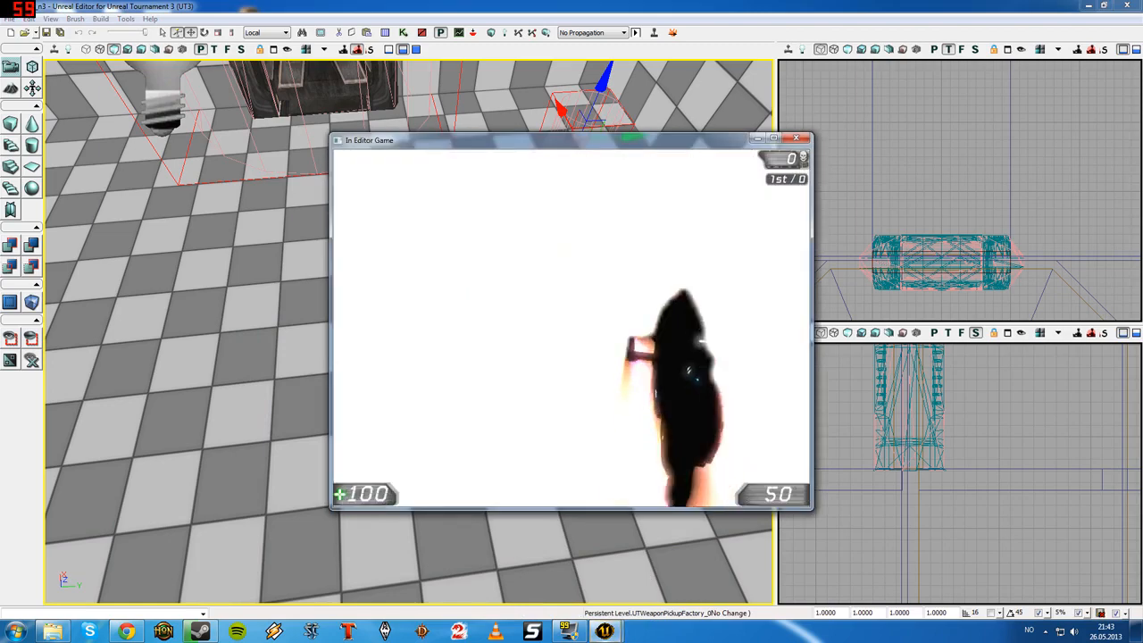
pyautogui.press('Escape')
# - Playtest from the floor in front of the door, collect and fire the Flak Cannon, exit the game and clear the selection
pyautogui.moveTo(534, 481); pyautogui.dragTo(536, 407, button='right')
pyautogui.rightClick(507, 418)
pyautogui.click(536, 408)
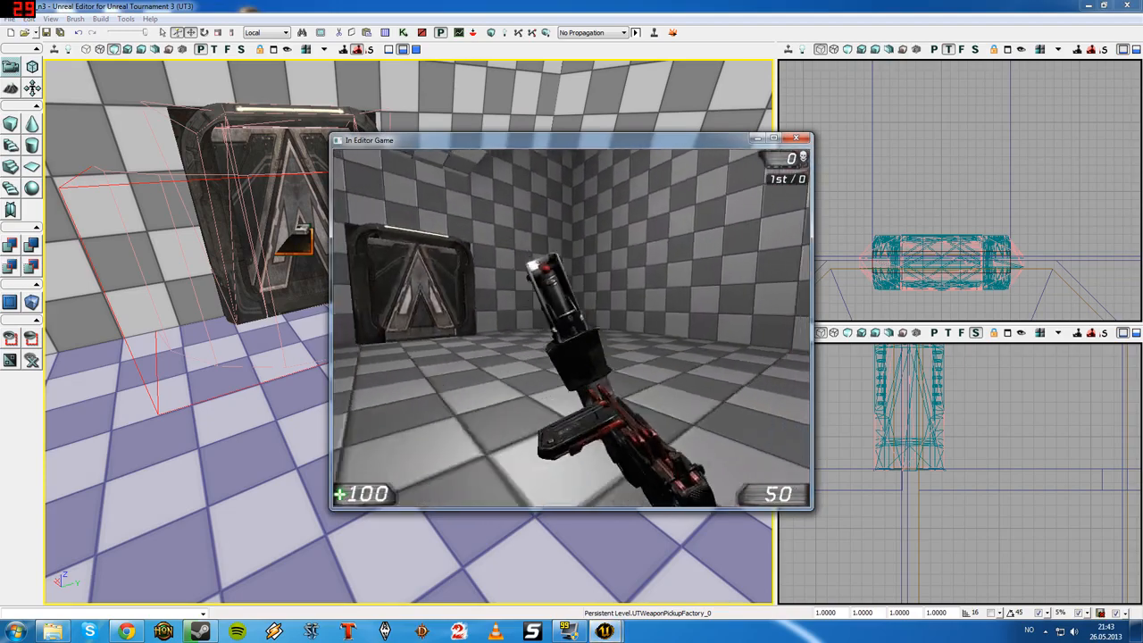
pyautogui.press('w')
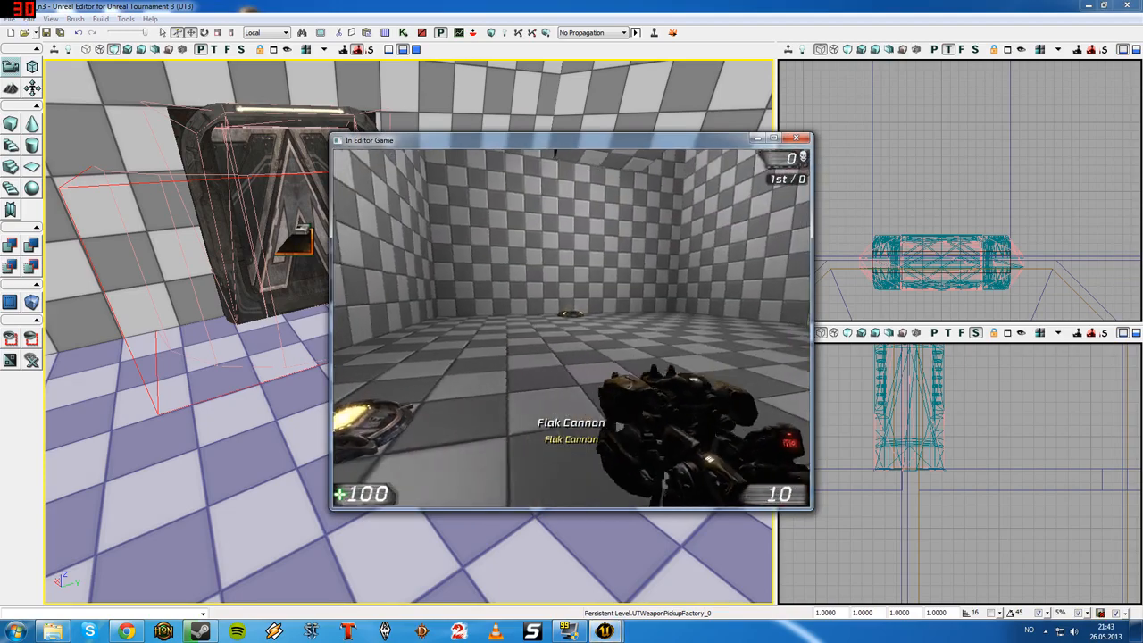
pyautogui.press('s')
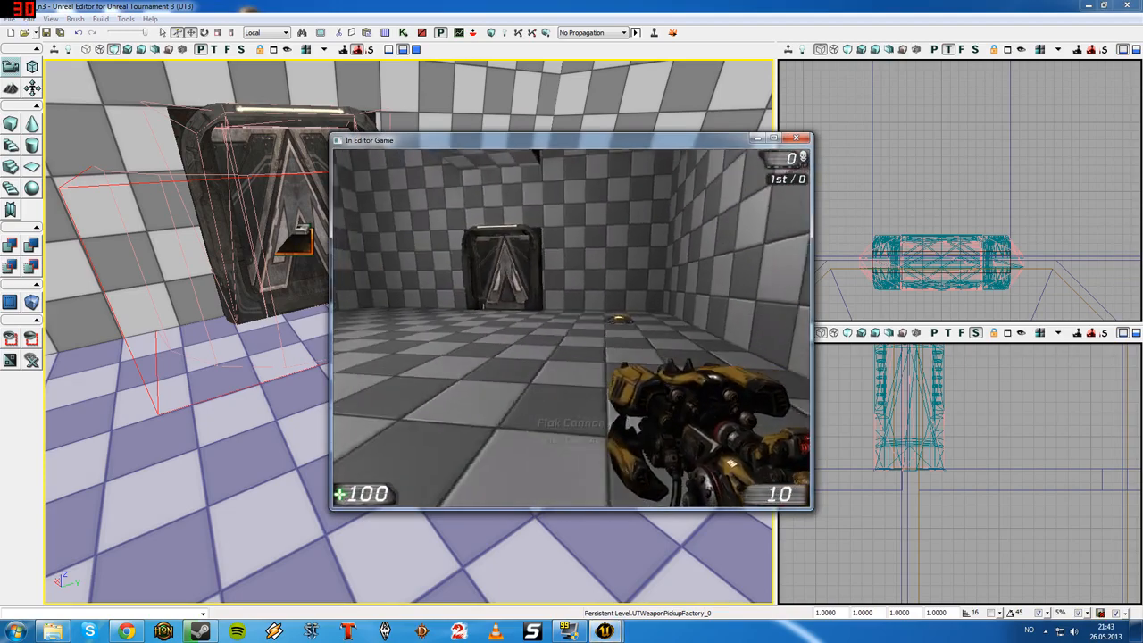
pyautogui.click(572, 327)
pyautogui.press('w')
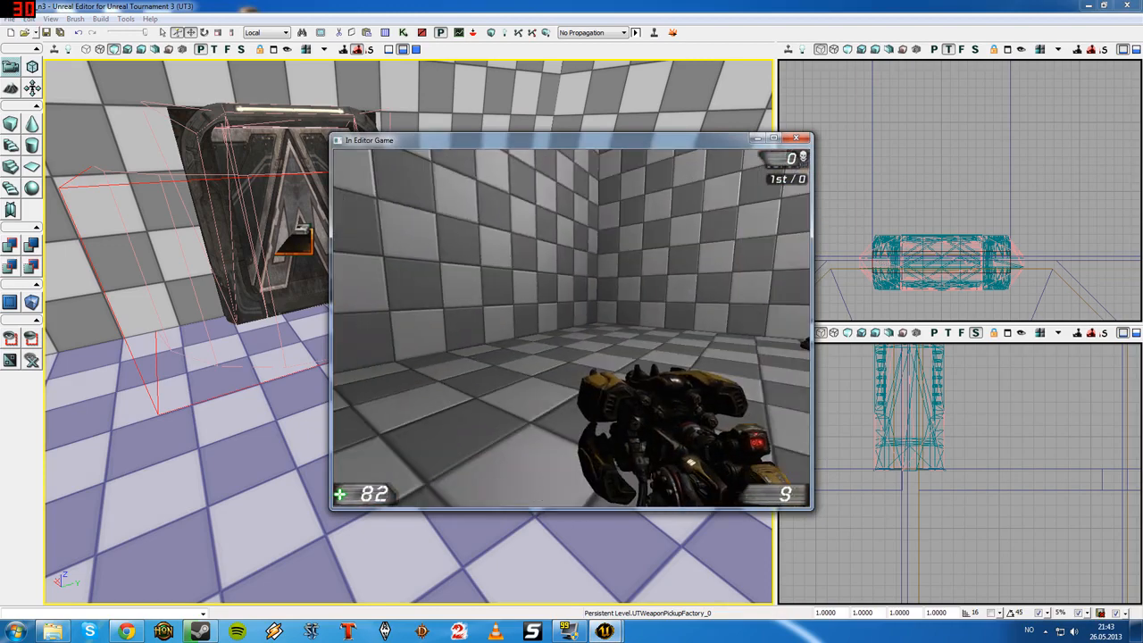
pyautogui.press('w')
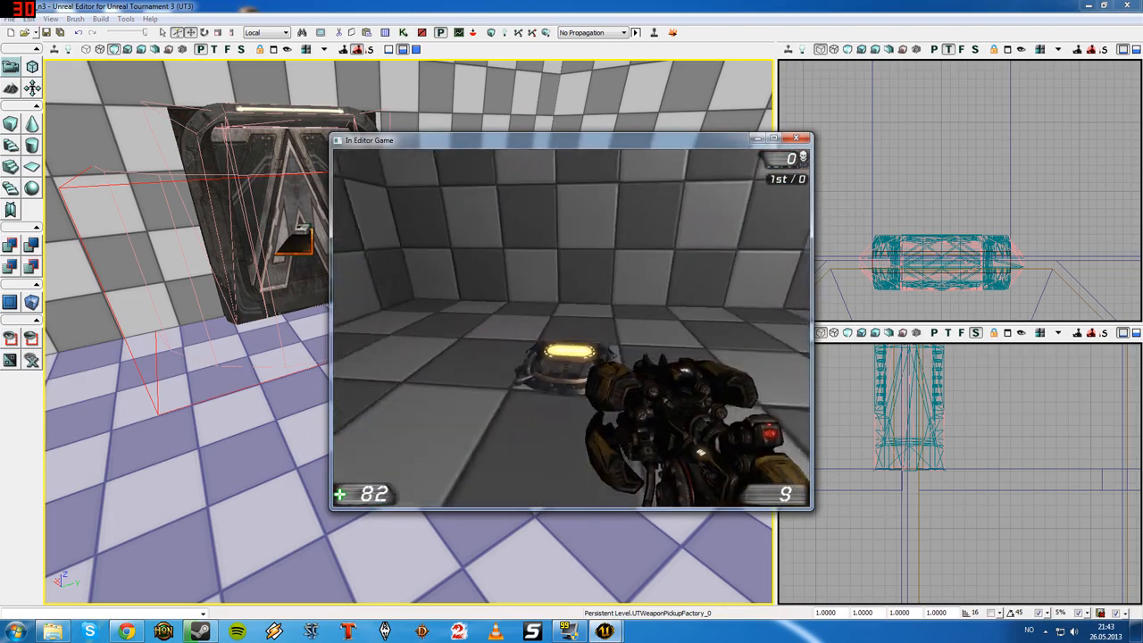
pyautogui.press('s')
pyautogui.press('s')
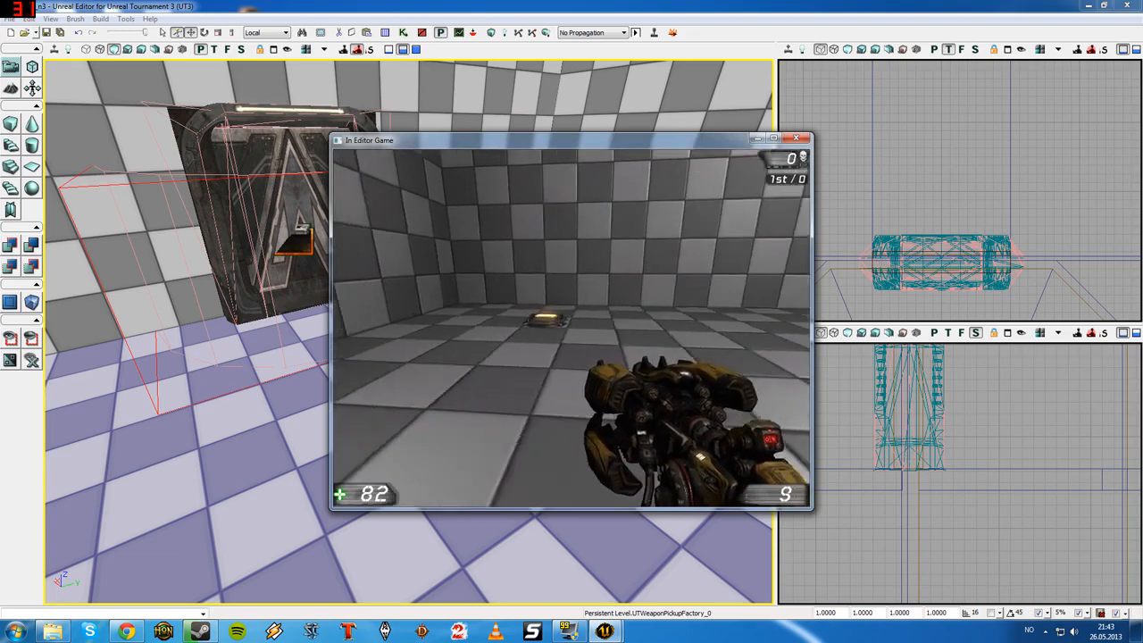
pyautogui.press('Escape')
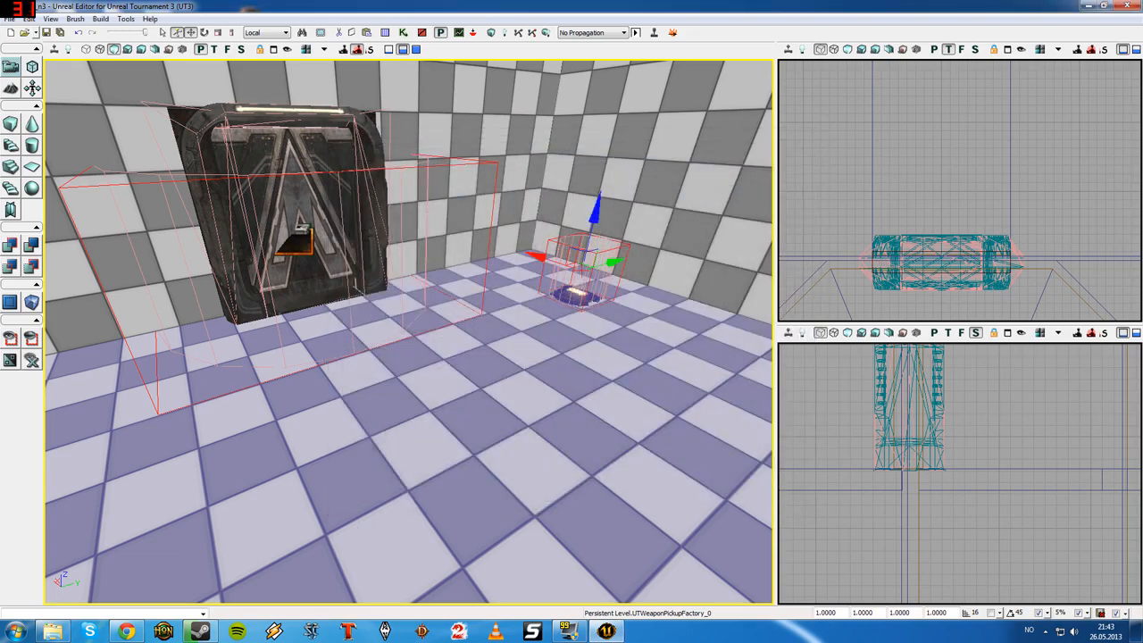
pyautogui.press('Escape')
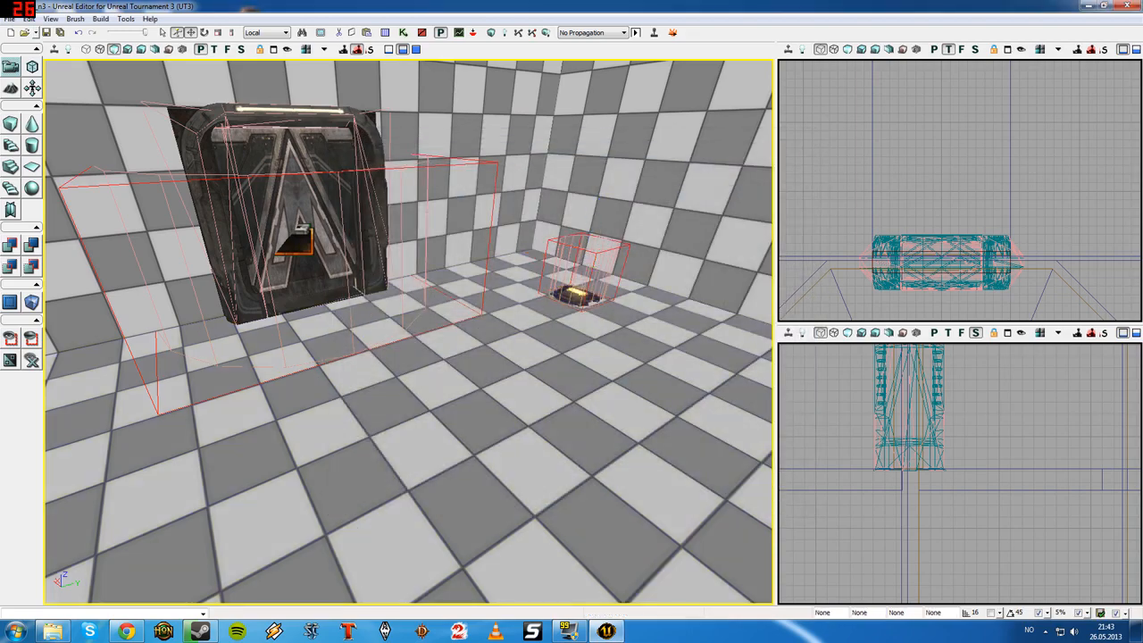
# - Choose UTAmmo_FlakCannon as the actor class, found under NavigationPoint, PickupFactory, UTPickupFactory, UTItemPickupFactory and UTAmmoPickupFactory
pyautogui.click(385, 32)
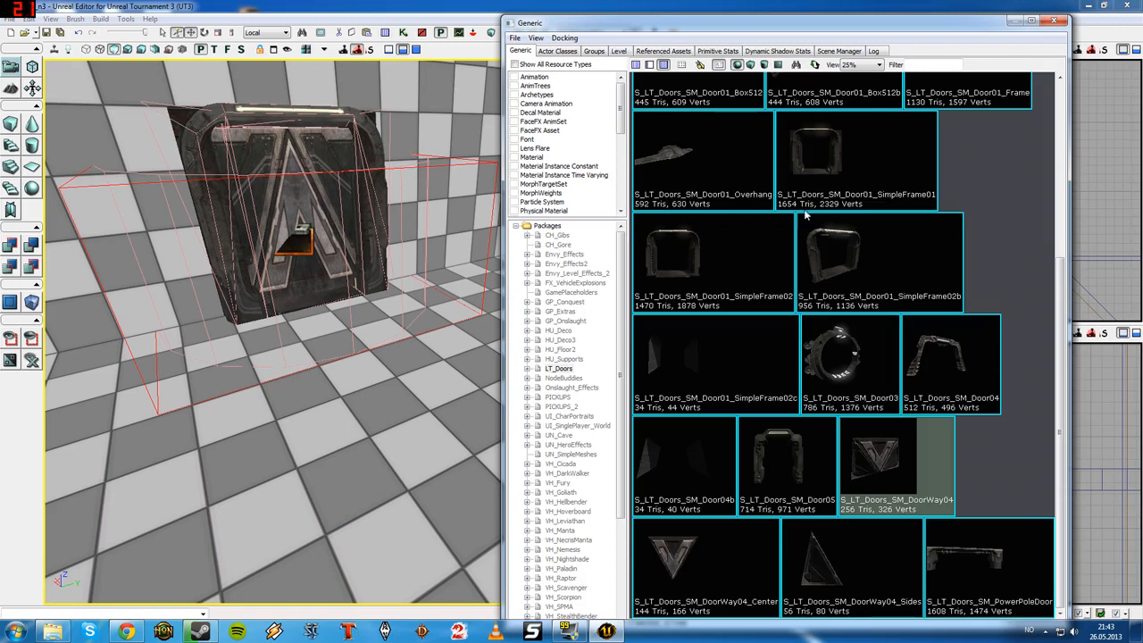
pyautogui.click(566, 53)
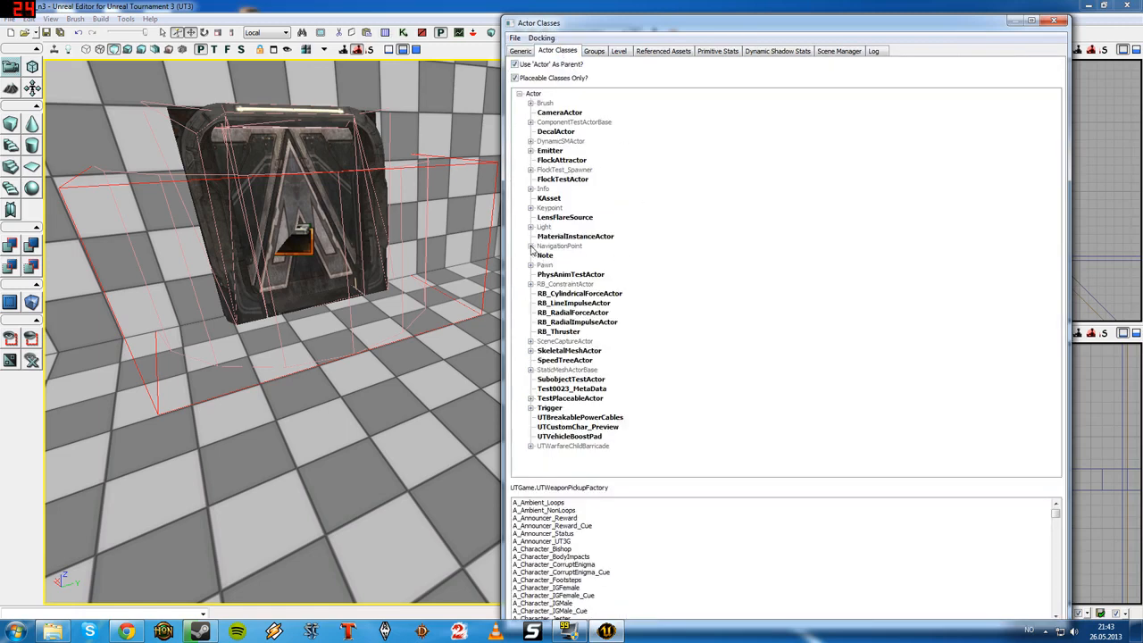
pyautogui.click(530, 246)
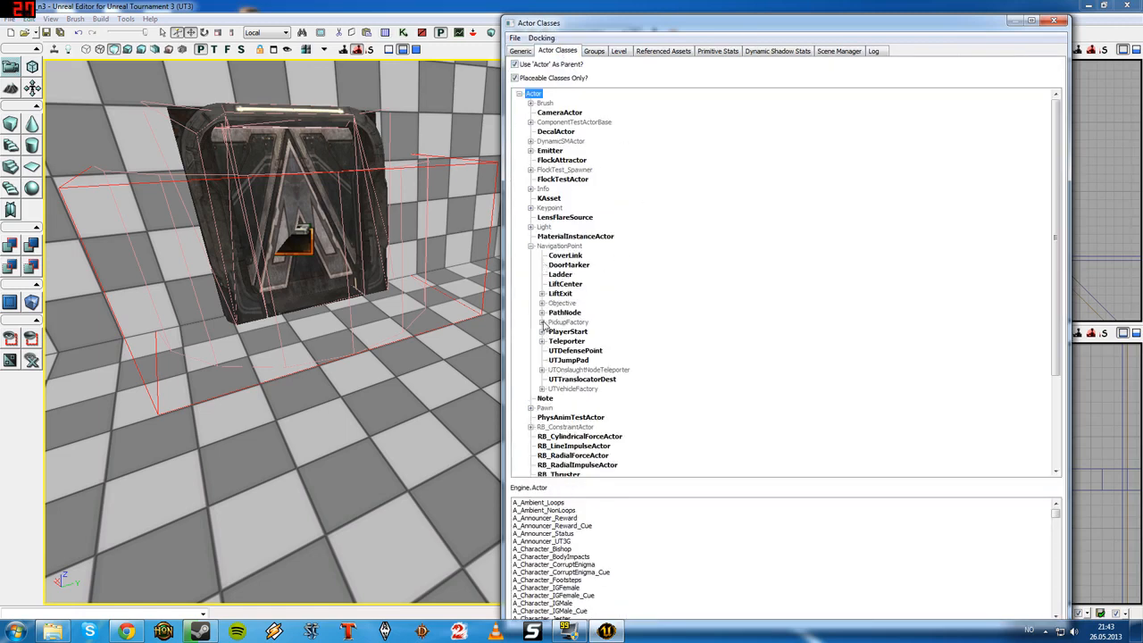
pyautogui.click(542, 322)
pyautogui.click(553, 333)
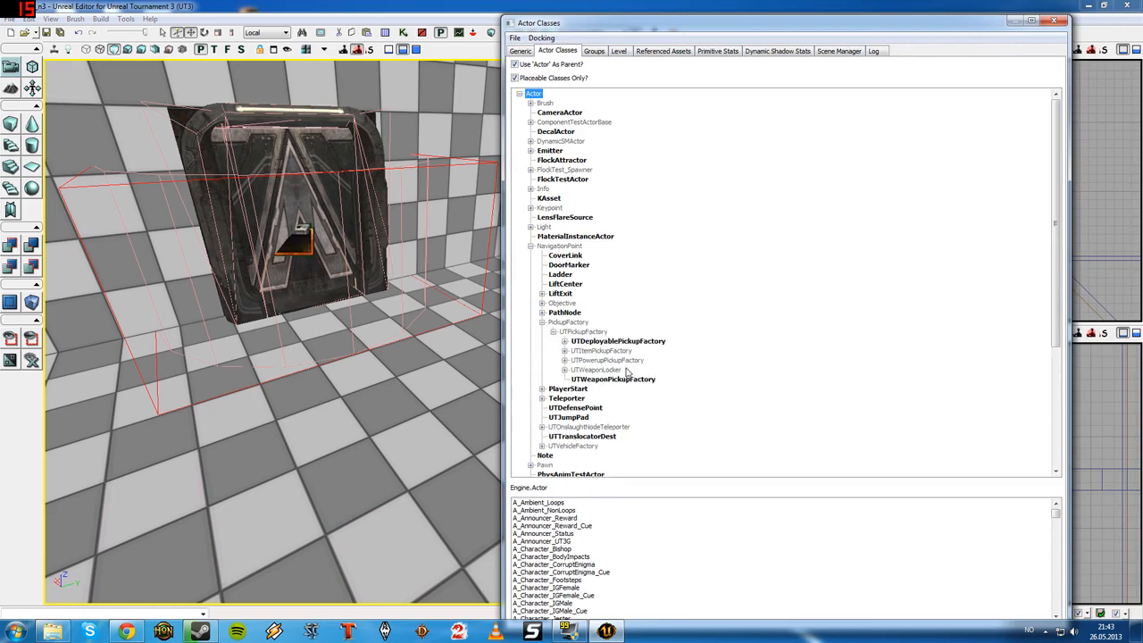
pyautogui.click(564, 351)
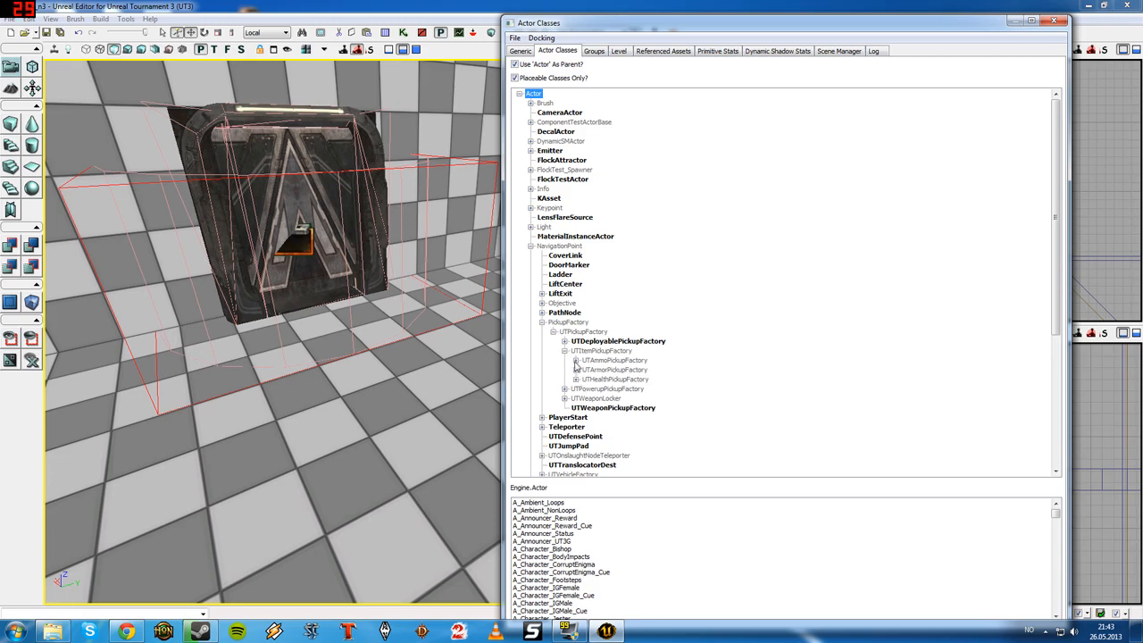
pyautogui.click(576, 360)
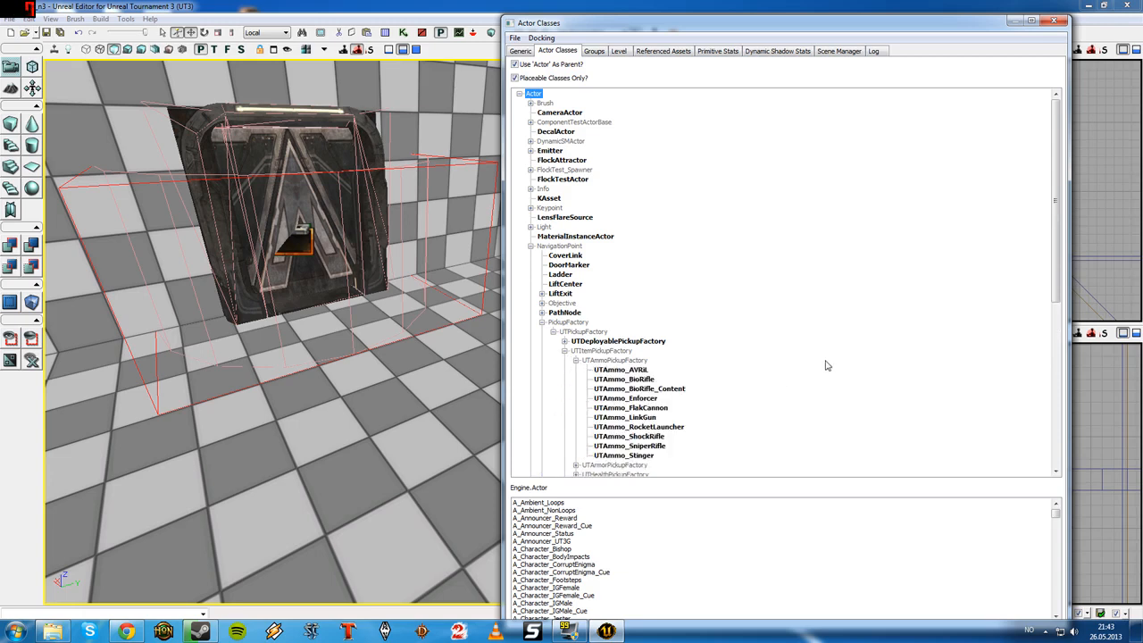
pyautogui.click(656, 408)
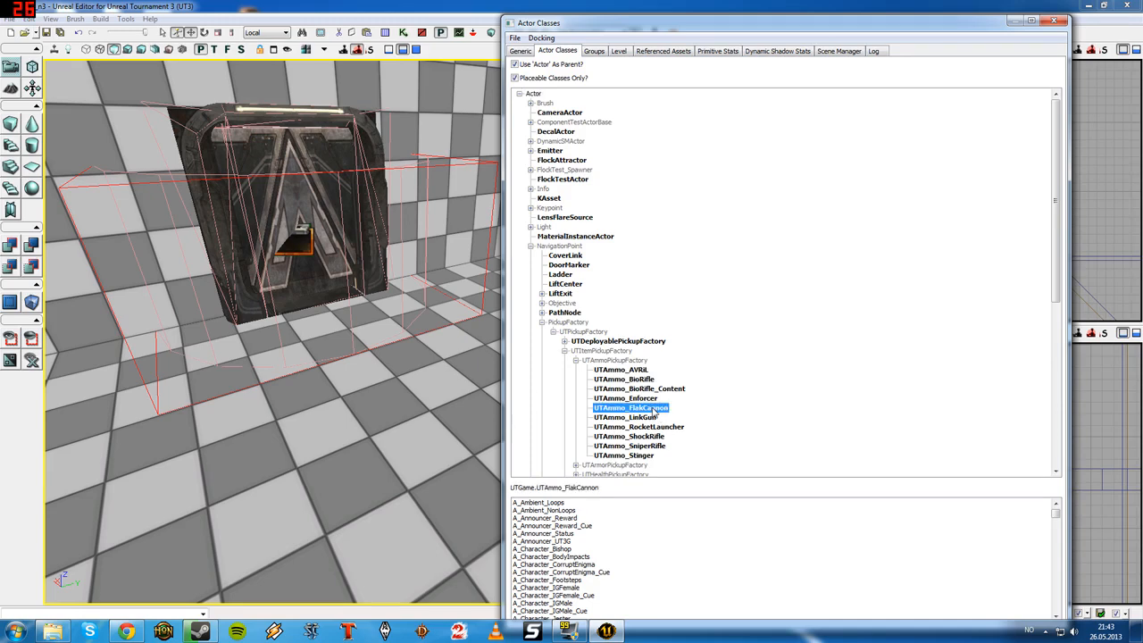
# - Add a UTAmmo_FlakCannon pickup to the floor beside the weapon pickup, adjust its position and place a copy on the weapon's other side
pyautogui.moveTo(295, 358); pyautogui.dragTo(433, 317)
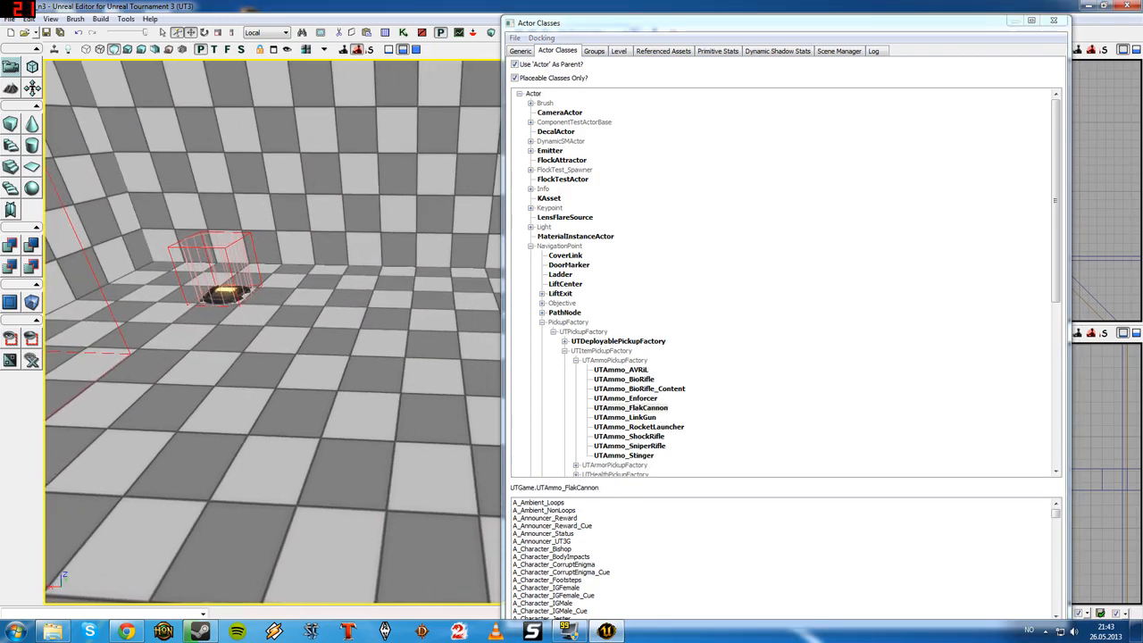
pyautogui.rightClick(297, 287)
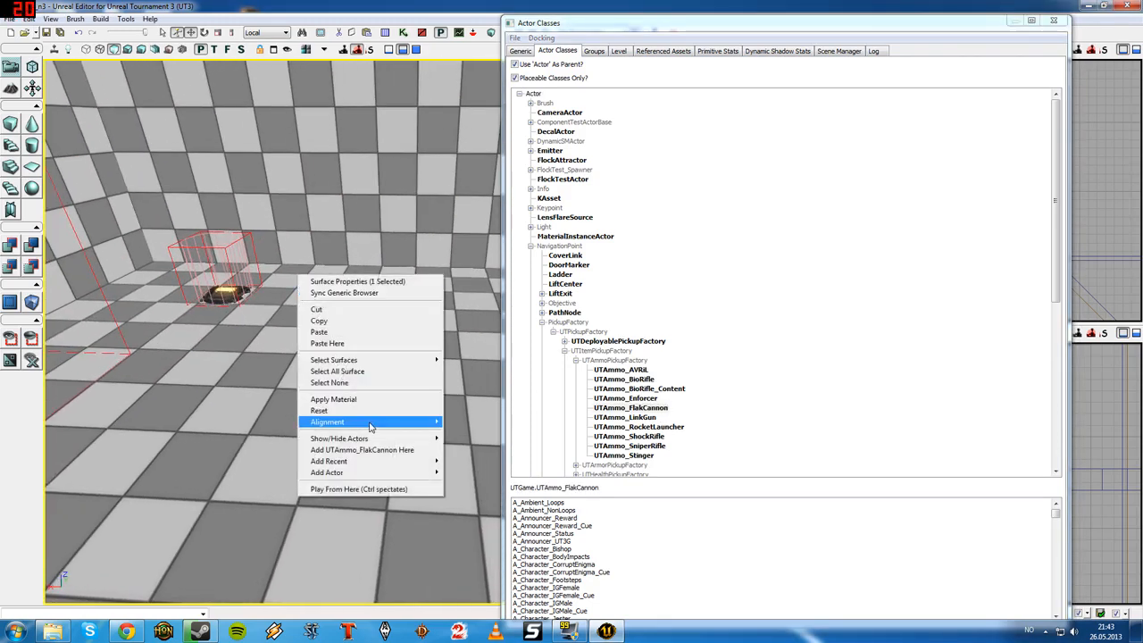
pyautogui.moveTo(363, 473)
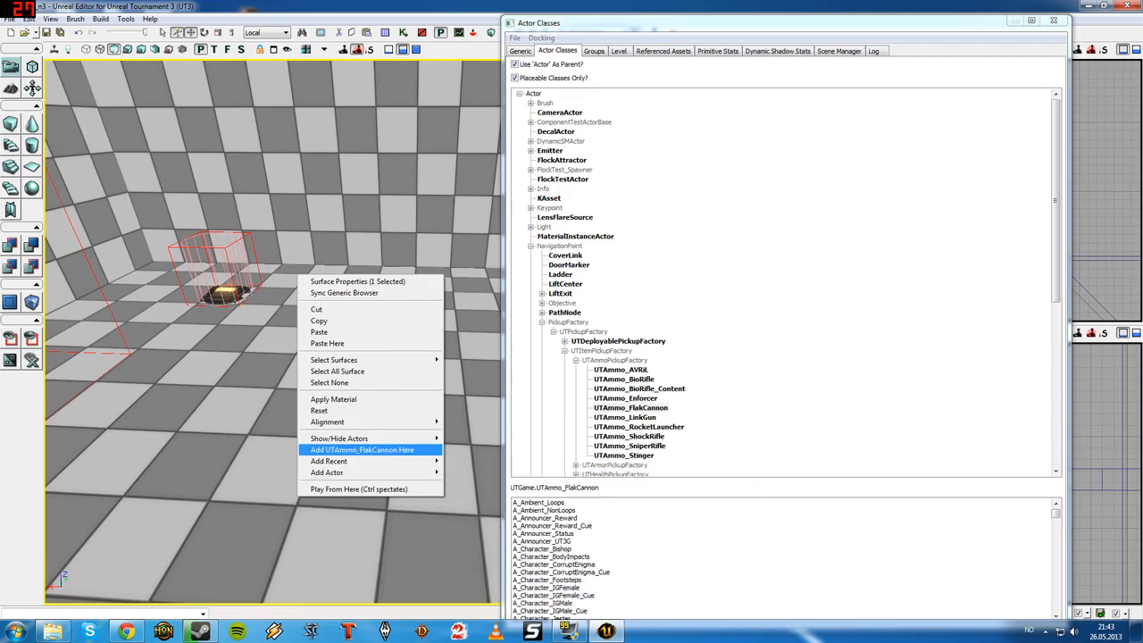
pyautogui.moveTo(273, 330); pyautogui.dragTo(277, 293, button='right')
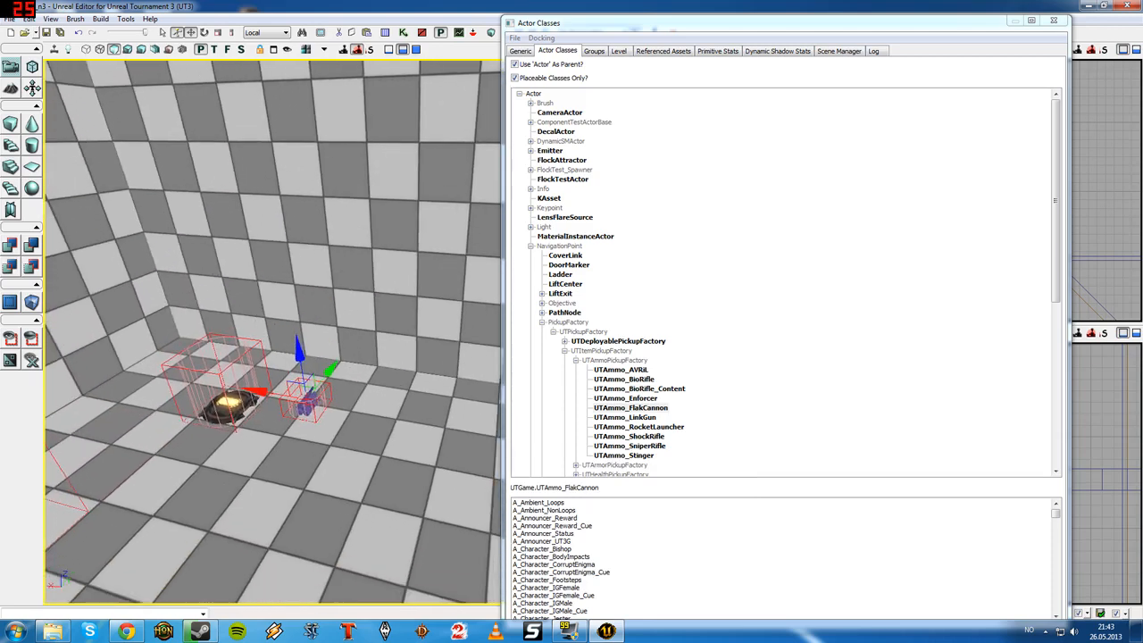
pyautogui.moveTo(332, 367); pyautogui.dragTo(321, 382)
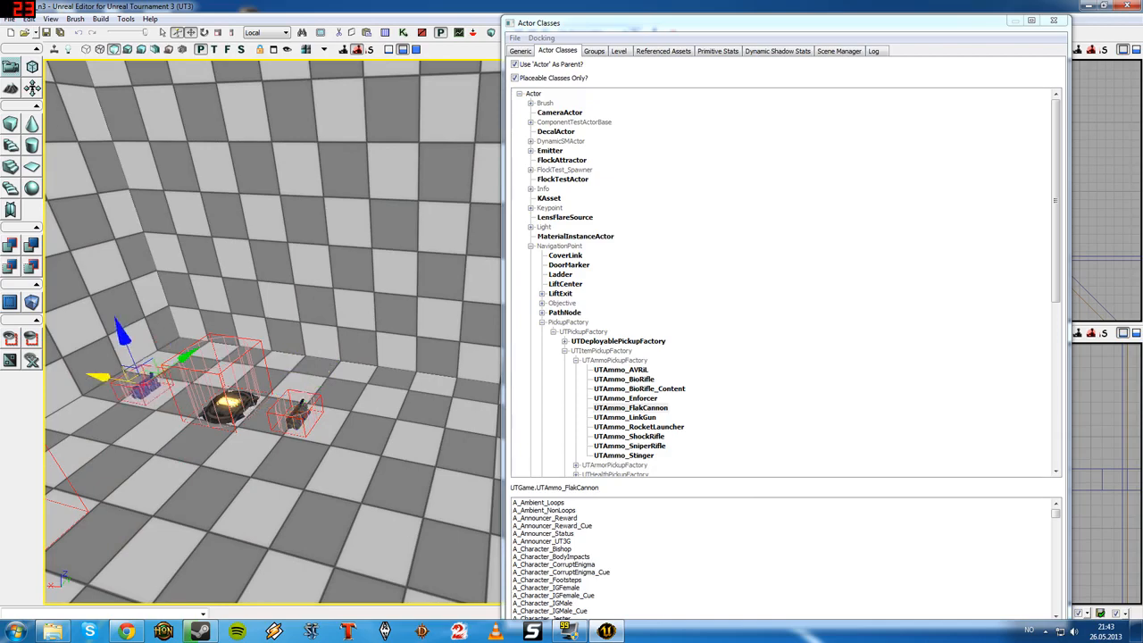